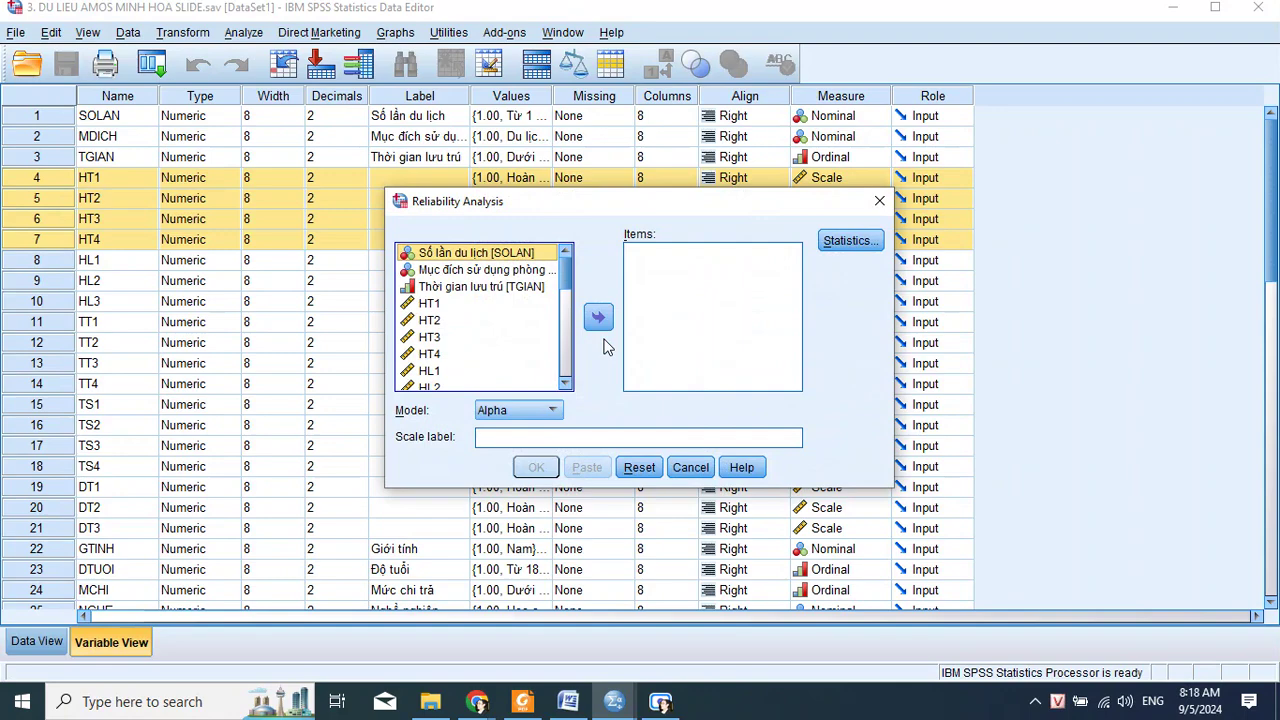
# Add the variables HT1 through HT4 to the items of the reliability analysis
pyautogui.click(431, 306)
pyautogui.keyDown('shift'); pyautogui.click(450, 355); pyautogui.keyUp('shift')
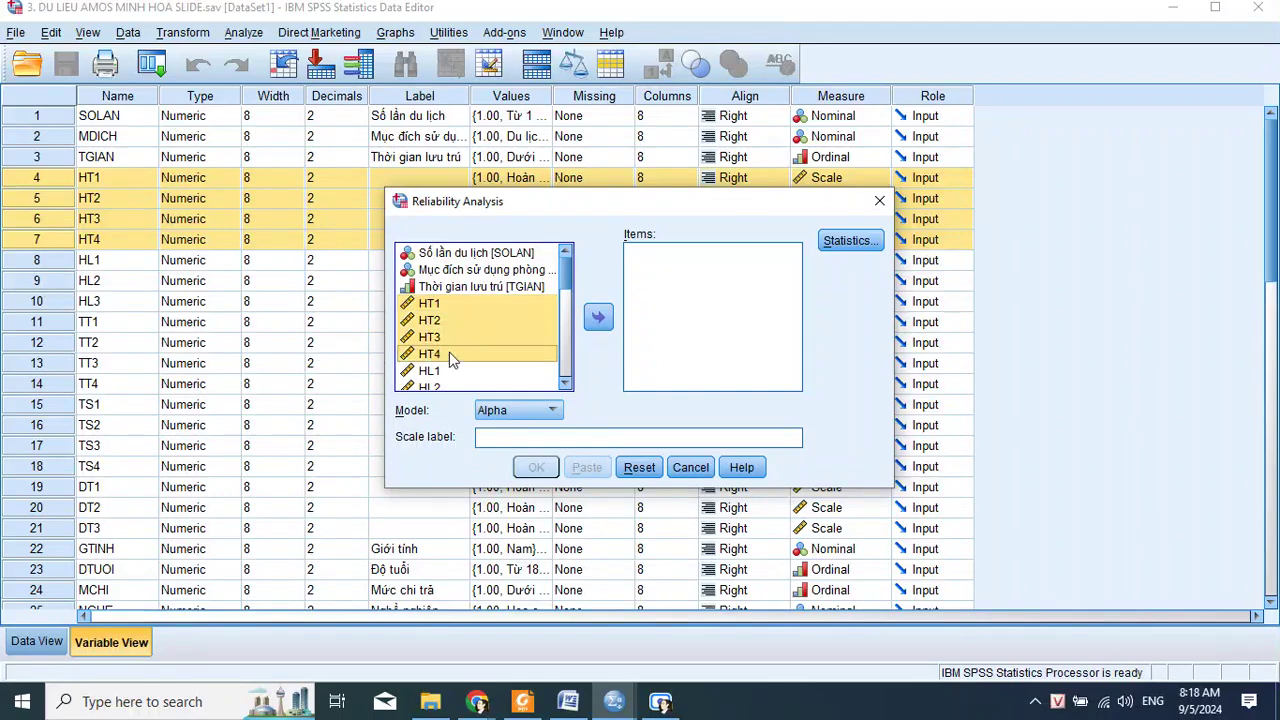
pyautogui.click(597, 319)
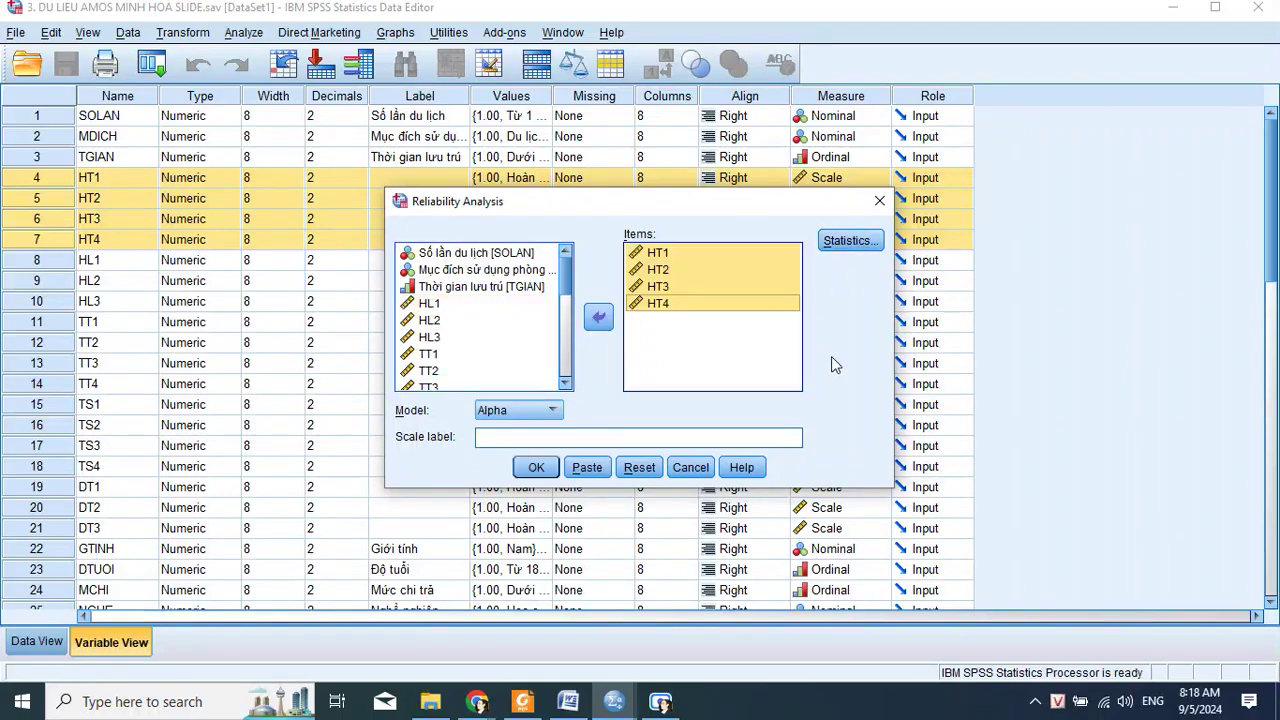
# Include descriptives for item, scale and scale if item deleted plus inter-item correlations, and run the reliability analysis
pyautogui.click(849, 240)
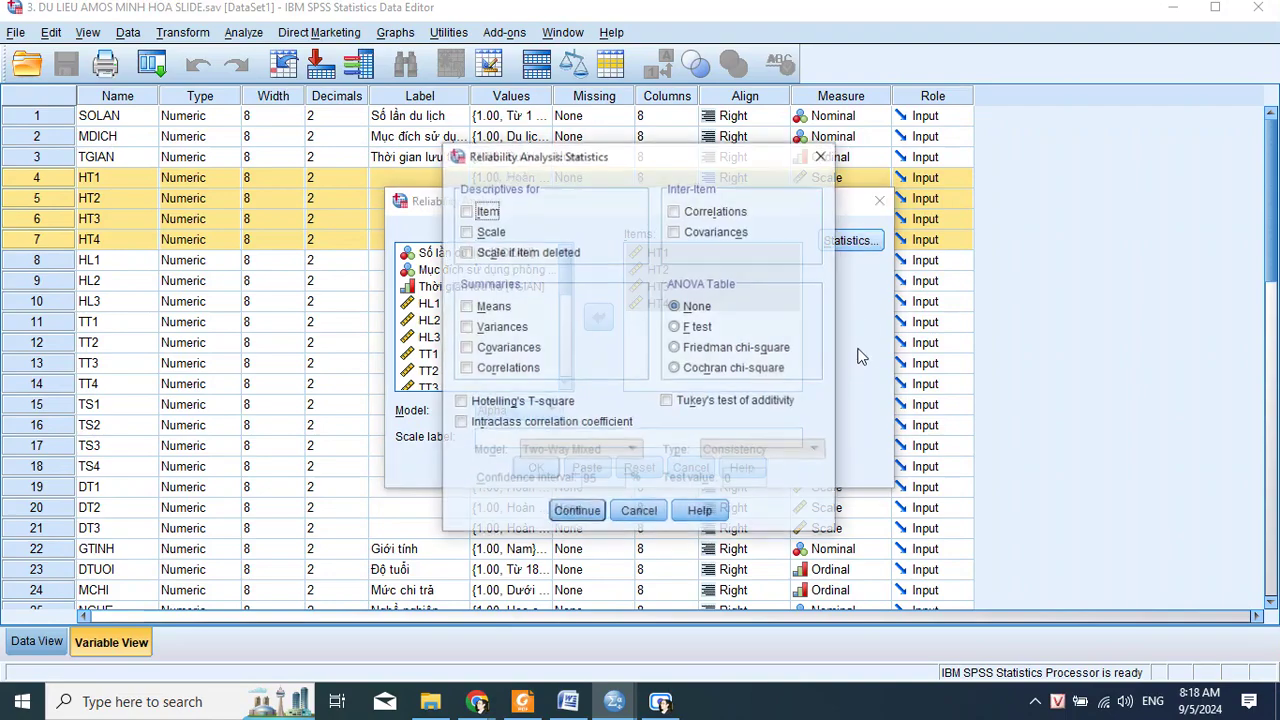
pyautogui.click(490, 214)
pyautogui.click(496, 233)
pyautogui.click(508, 254)
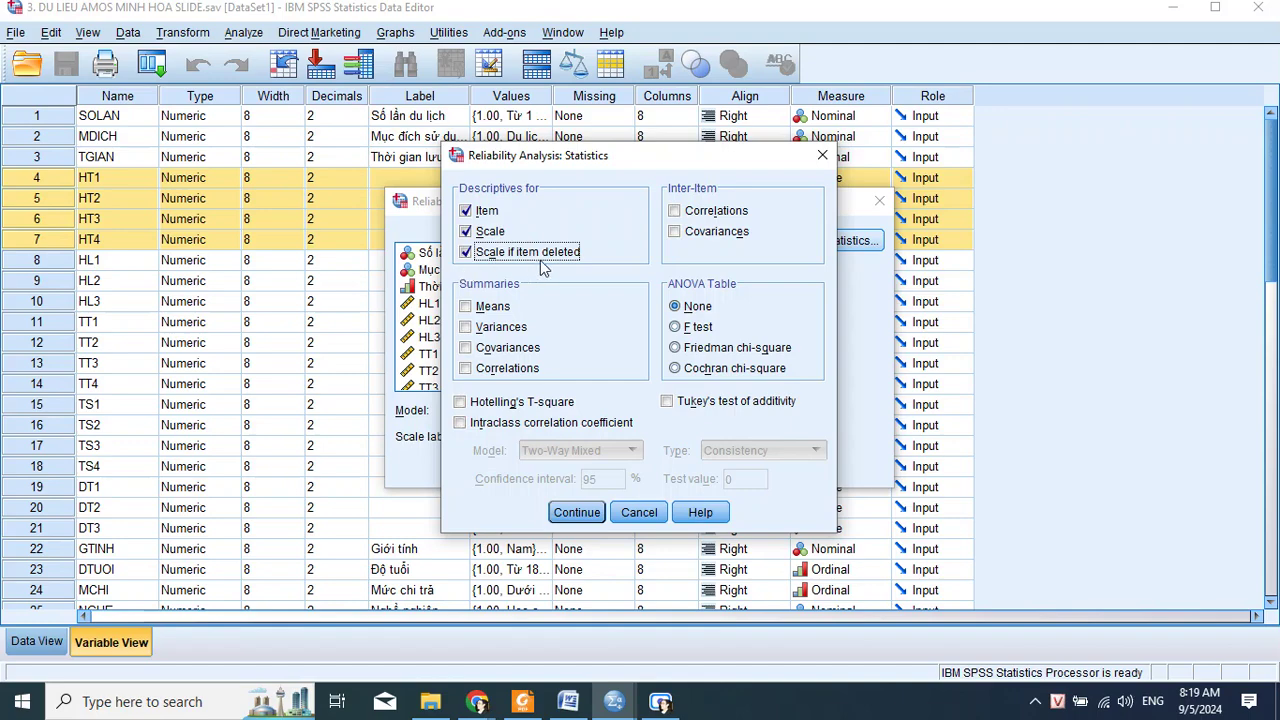
pyautogui.click(716, 211)
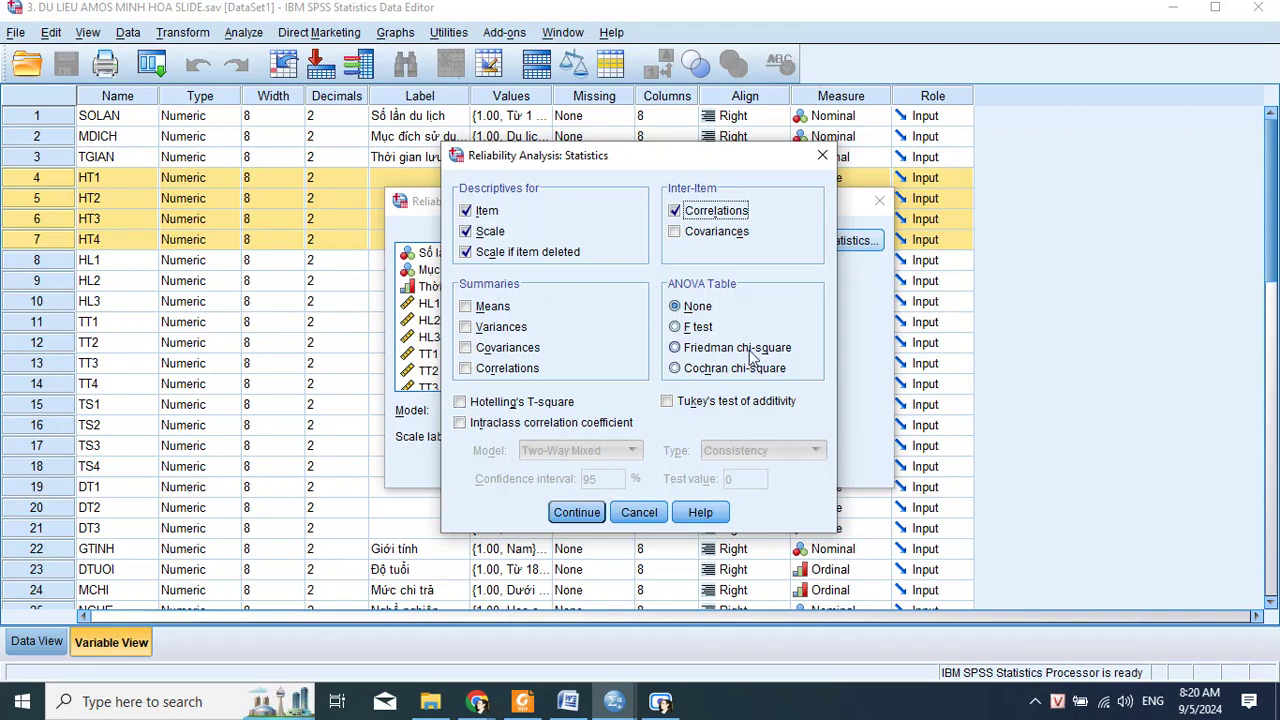
pyautogui.click(577, 512)
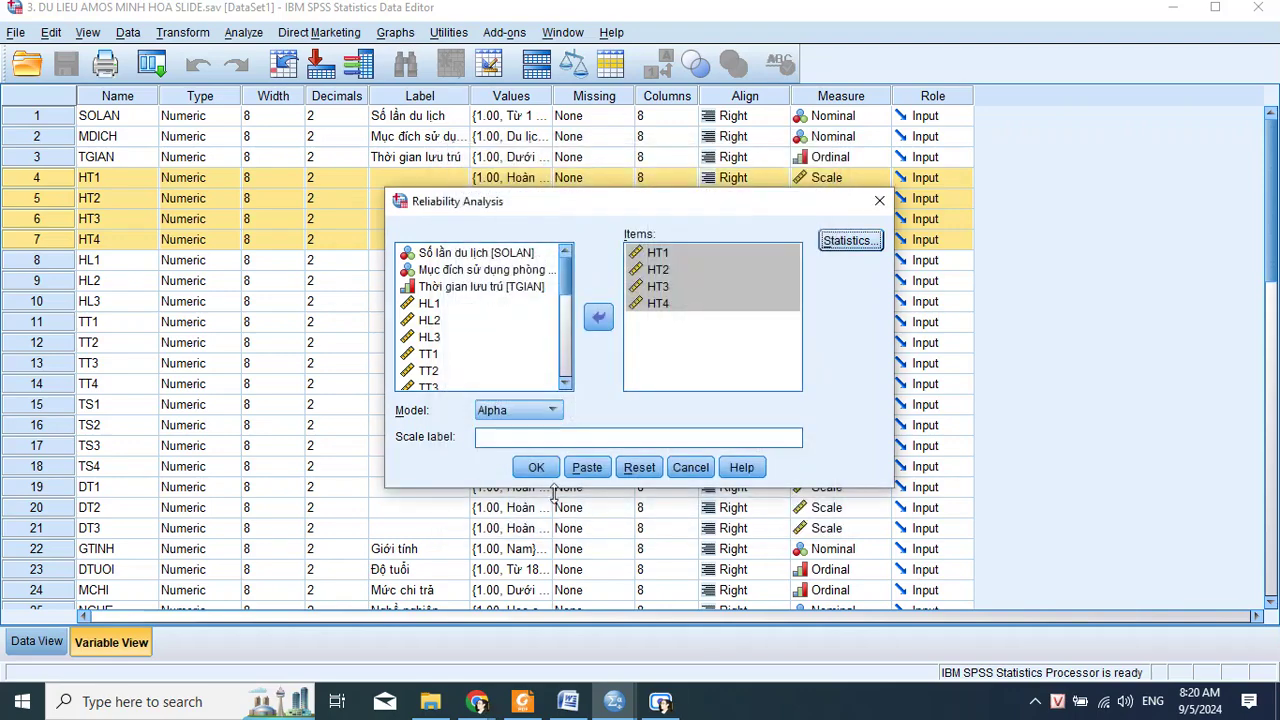
pyautogui.click(535, 465)
# Examine the Case Processing Summary in the output, highlighting its row of valid cases
pyautogui.scroll(-2, 545, 482)
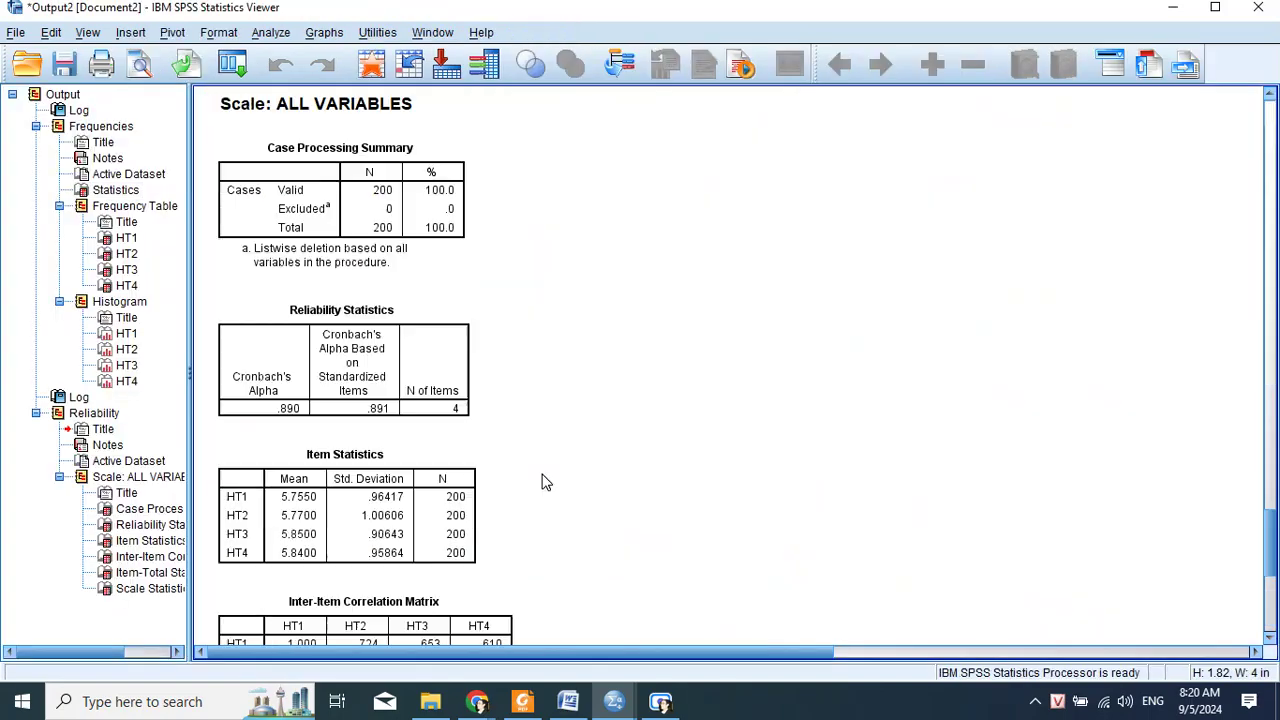
pyautogui.scroll(1, 545, 482)
pyautogui.click(295, 188)
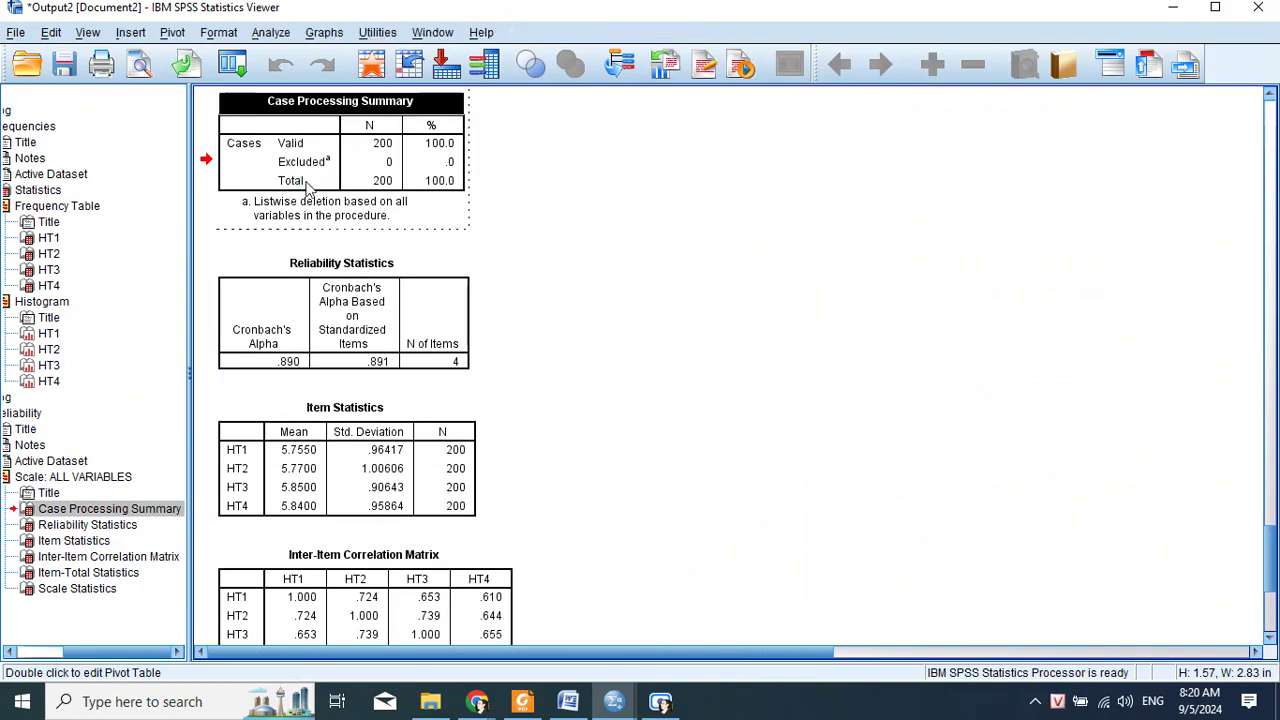
pyautogui.scroll(1, 339, 133)
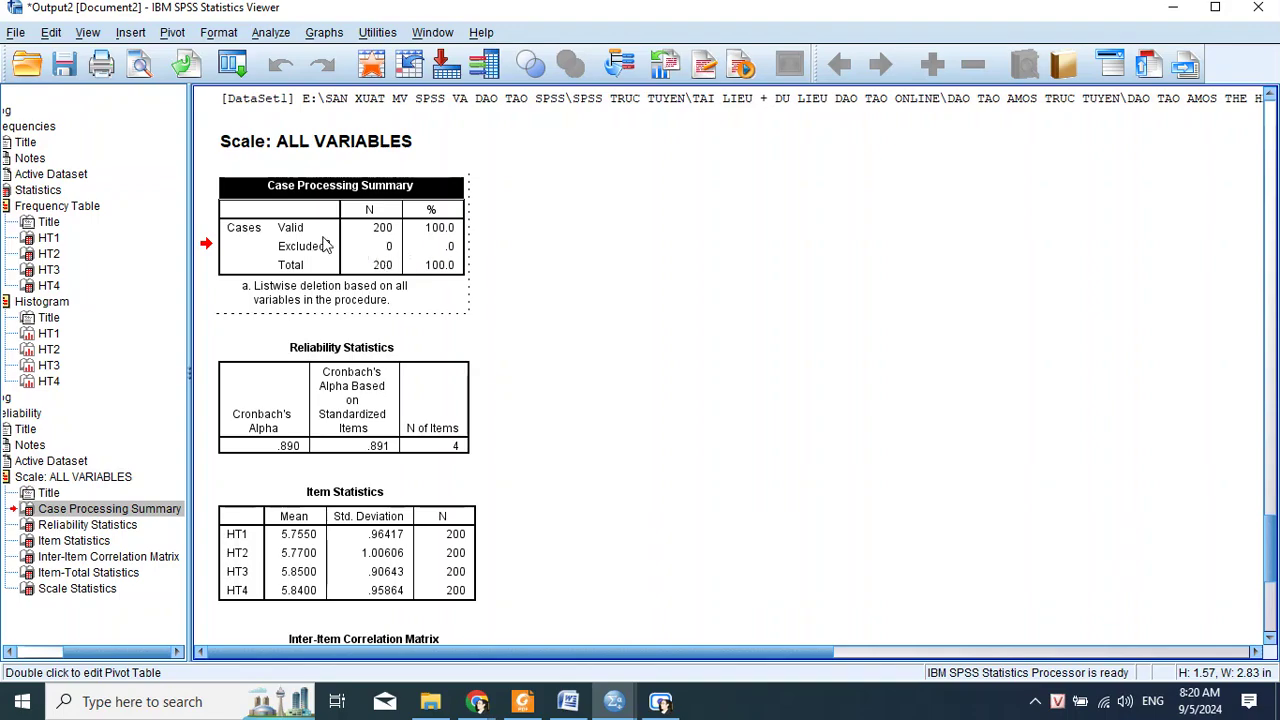
pyautogui.moveTo(290, 228); pyautogui.dragTo(445, 232)
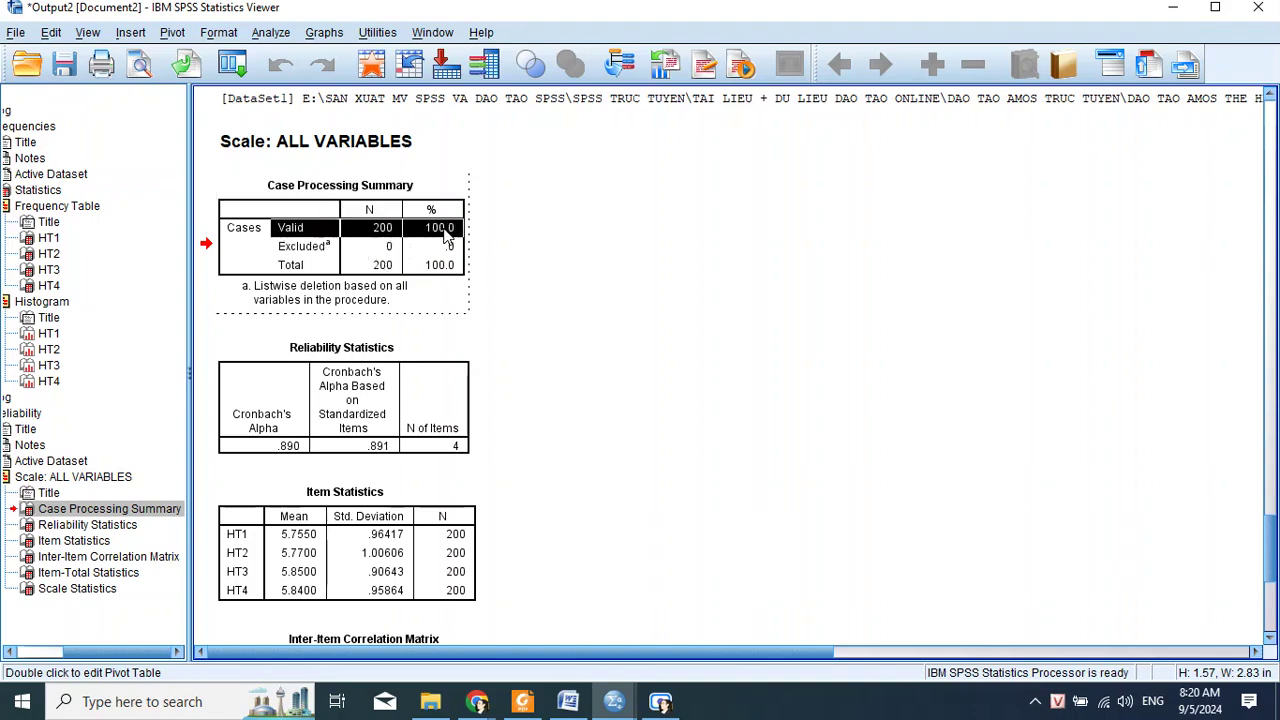
pyautogui.click(445, 232)
pyautogui.click(386, 230)
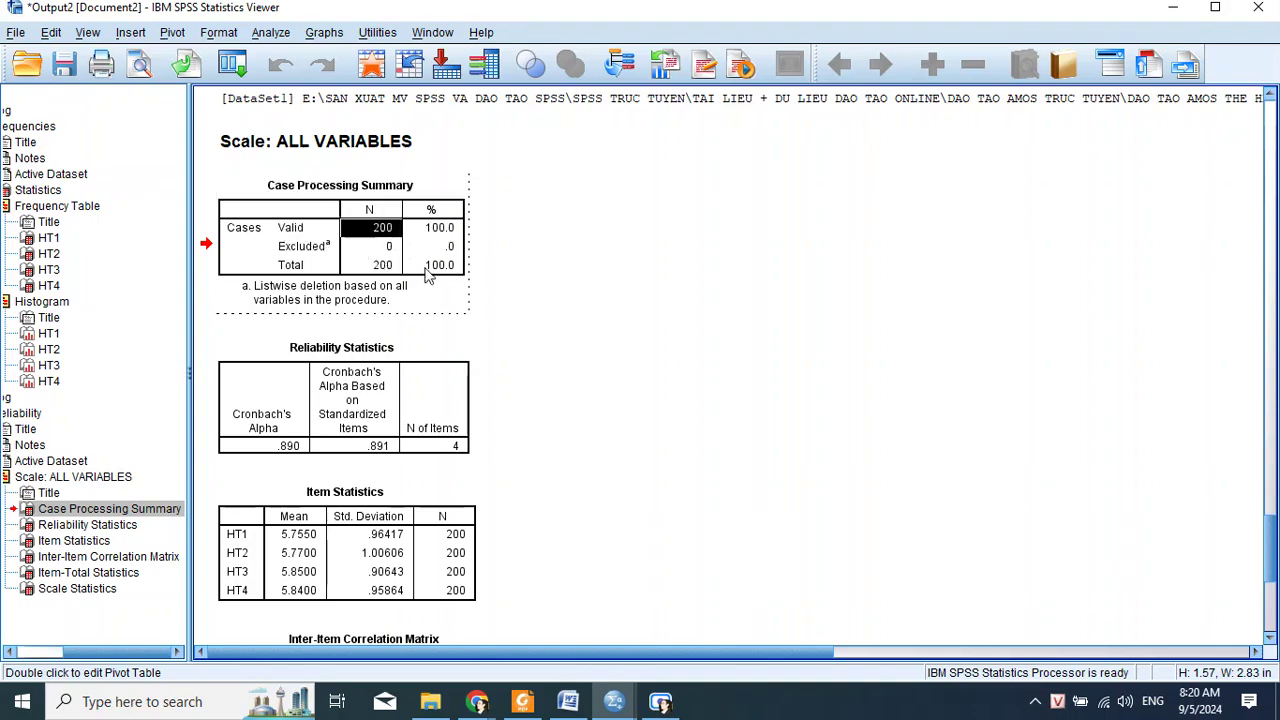
# Highlight the Cronbach's Alpha value in the Reliability Statistics table for review
pyautogui.click(378, 362)
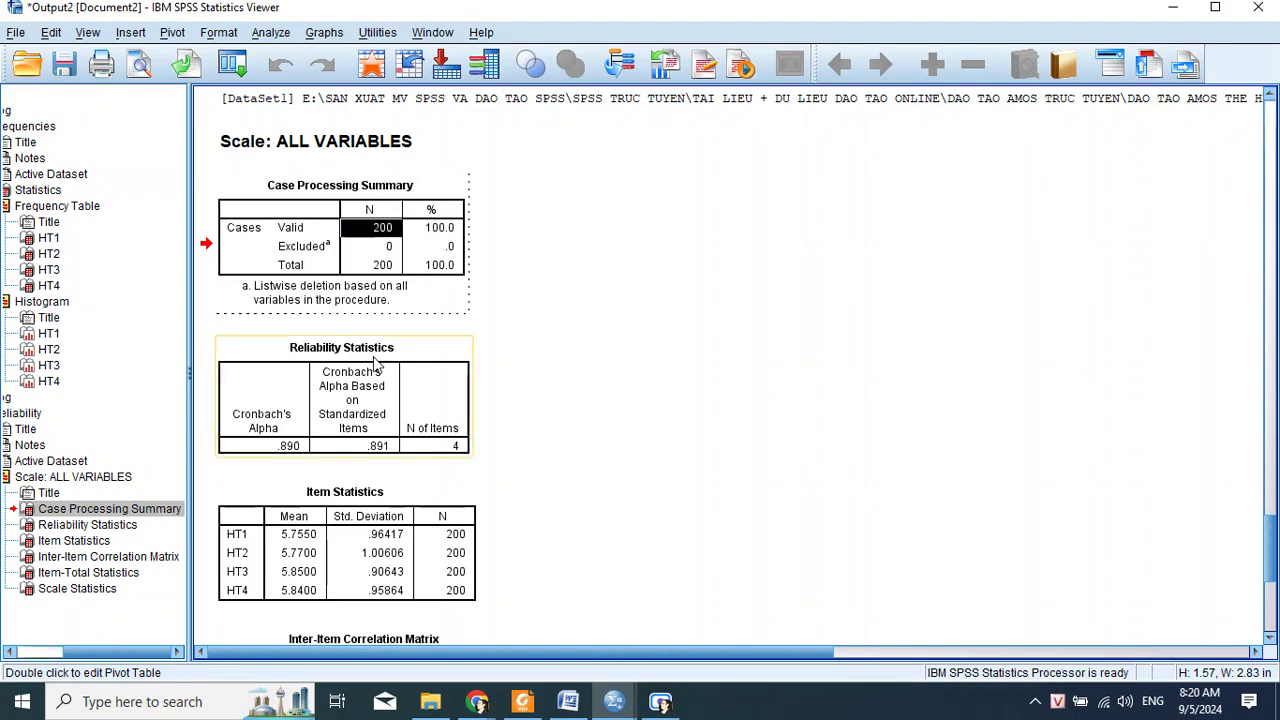
pyautogui.doubleClick(281, 451)
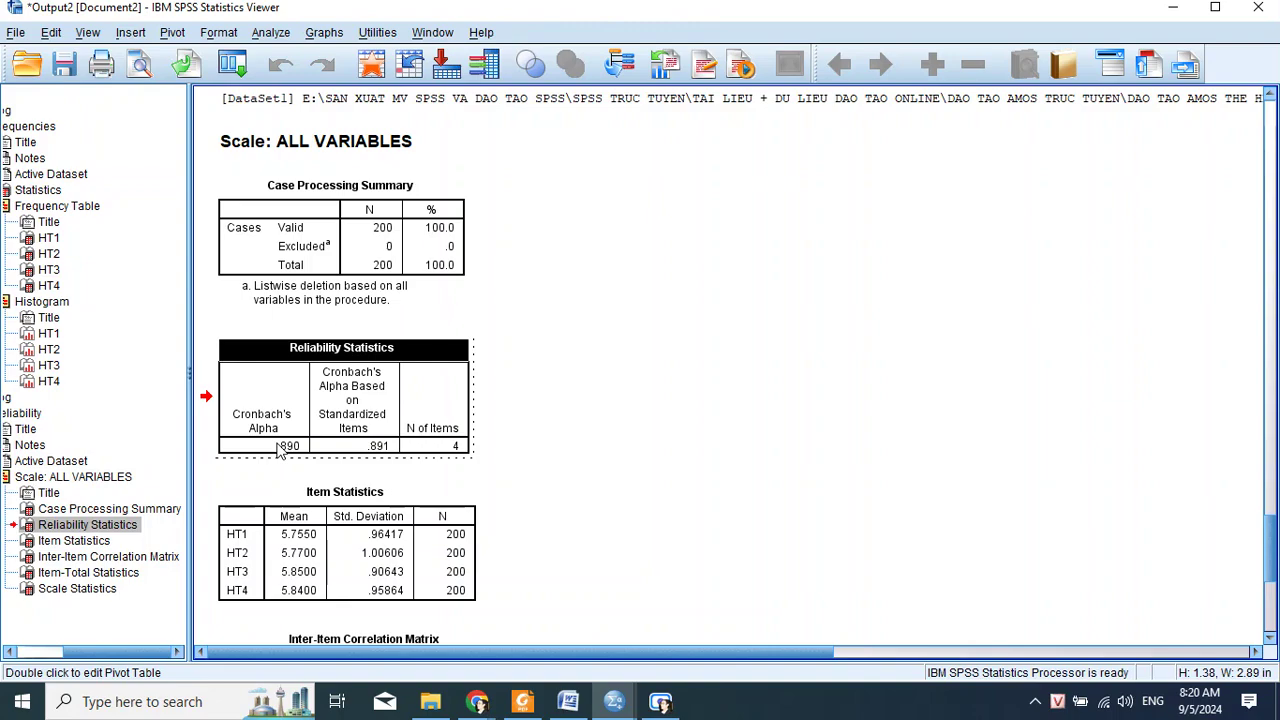
pyautogui.click(281, 446)
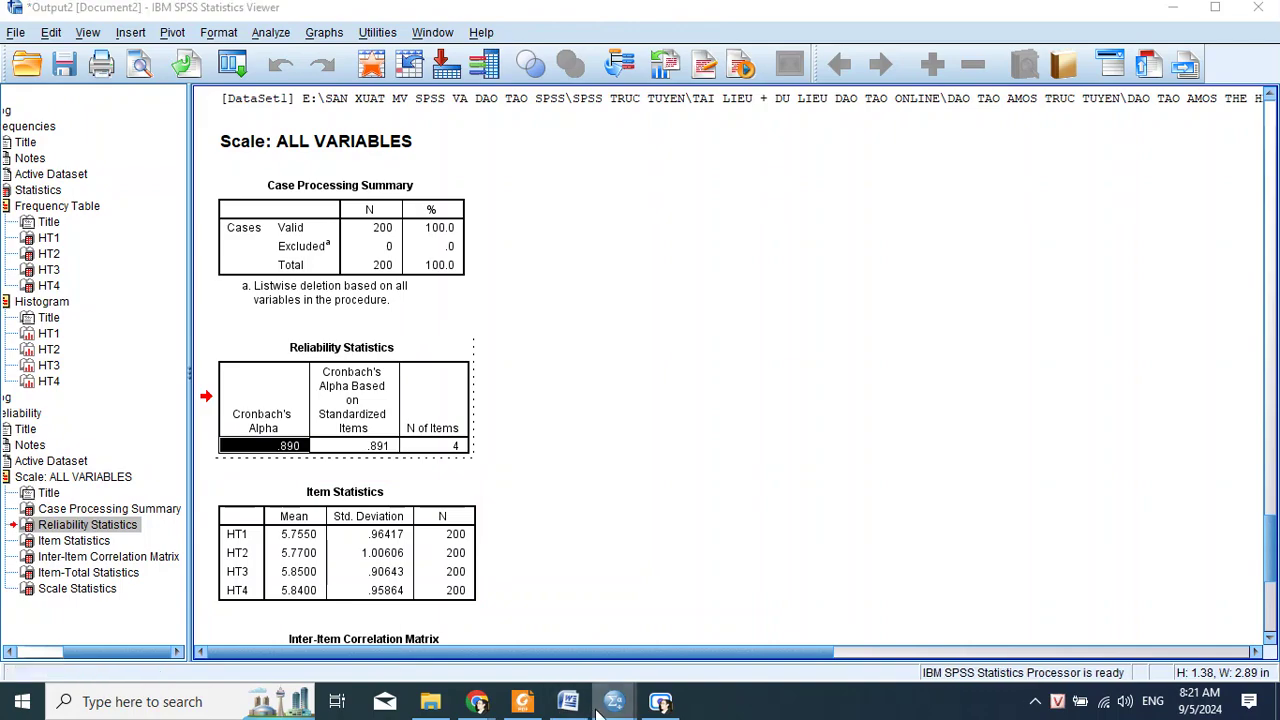
# Inspect the HT1 to HT4 response columns in the dataset's data view, restore the variable view and return to the output
pyautogui.moveTo(614, 701)
pyautogui.click(528, 627)
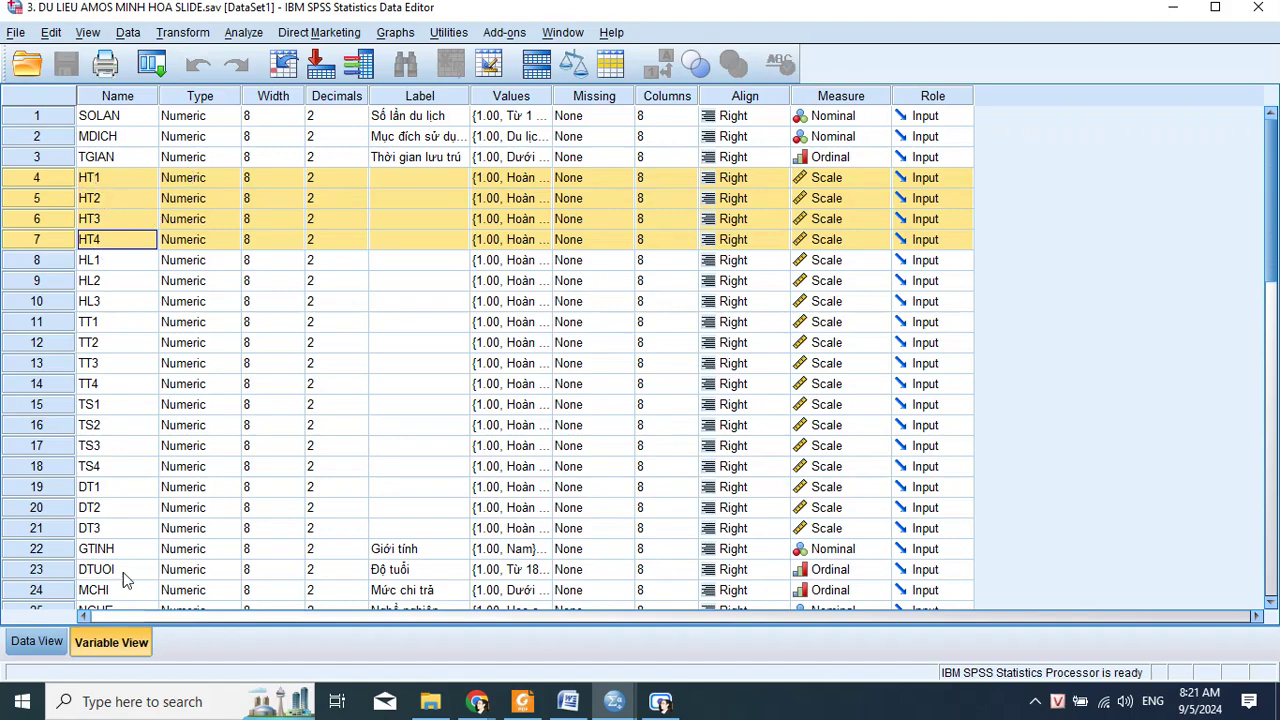
pyautogui.click(35, 642)
pyautogui.moveTo(345, 120); pyautogui.dragTo(578, 124)
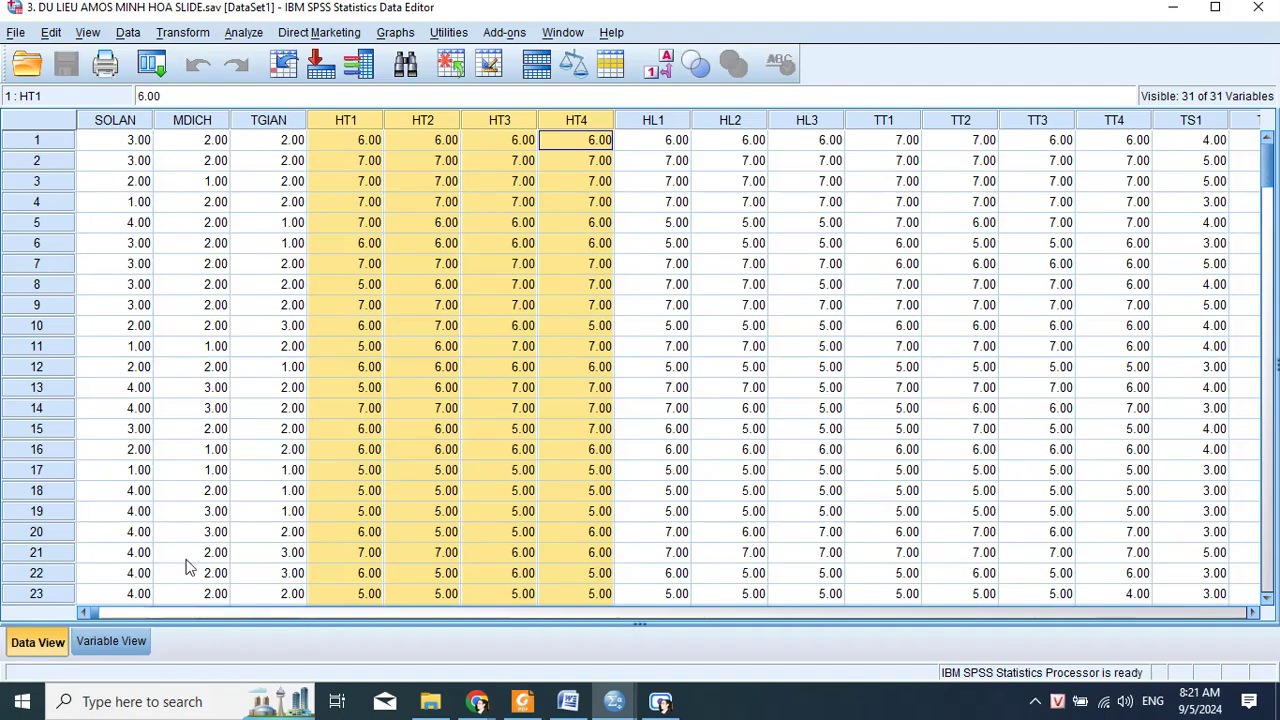
pyautogui.click(111, 641)
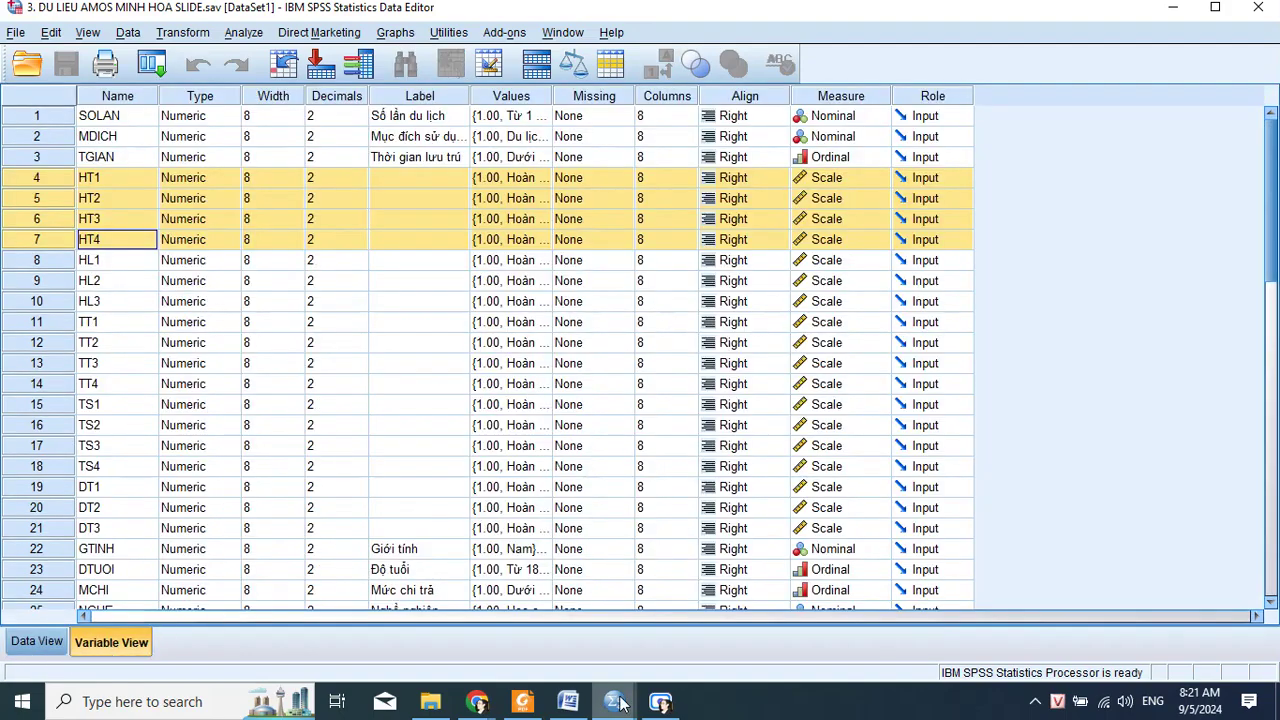
pyautogui.moveTo(614, 701)
pyautogui.click(712, 650)
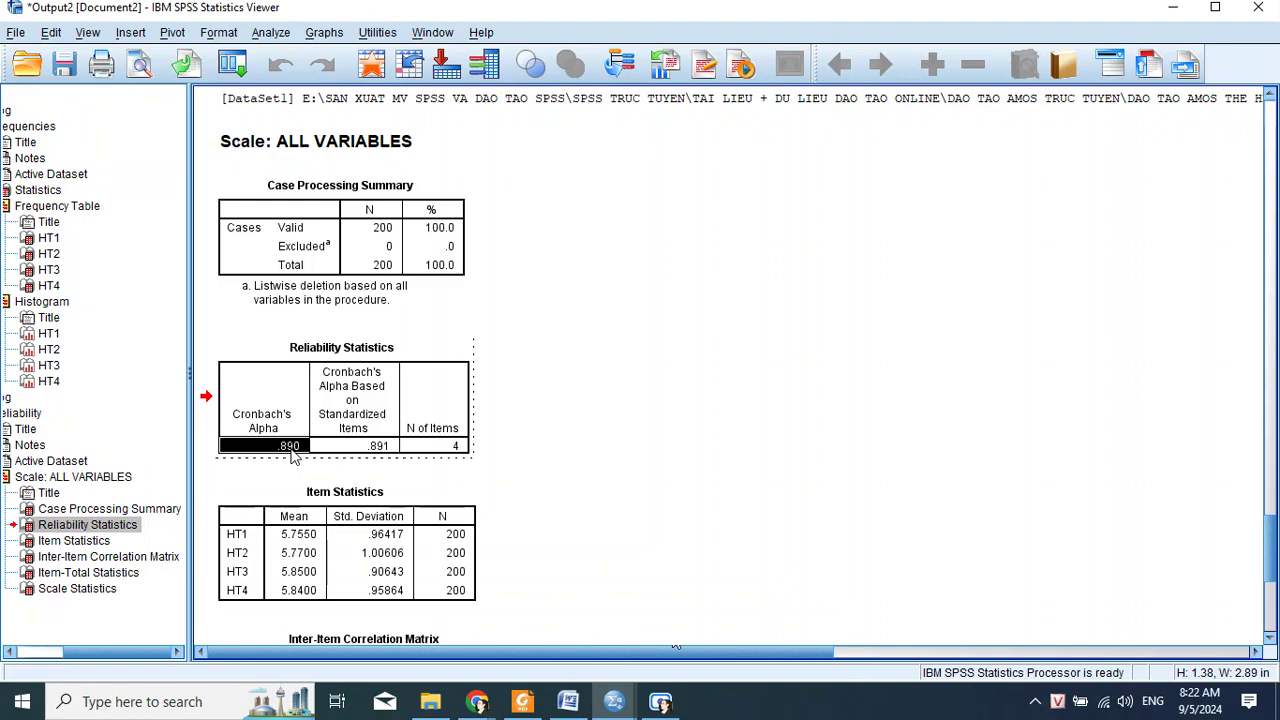
# Examine the means and standard deviations in Item Statistics and all coefficients in the Inter-Item Correlation Matrix
pyautogui.scroll(2, 293, 455)
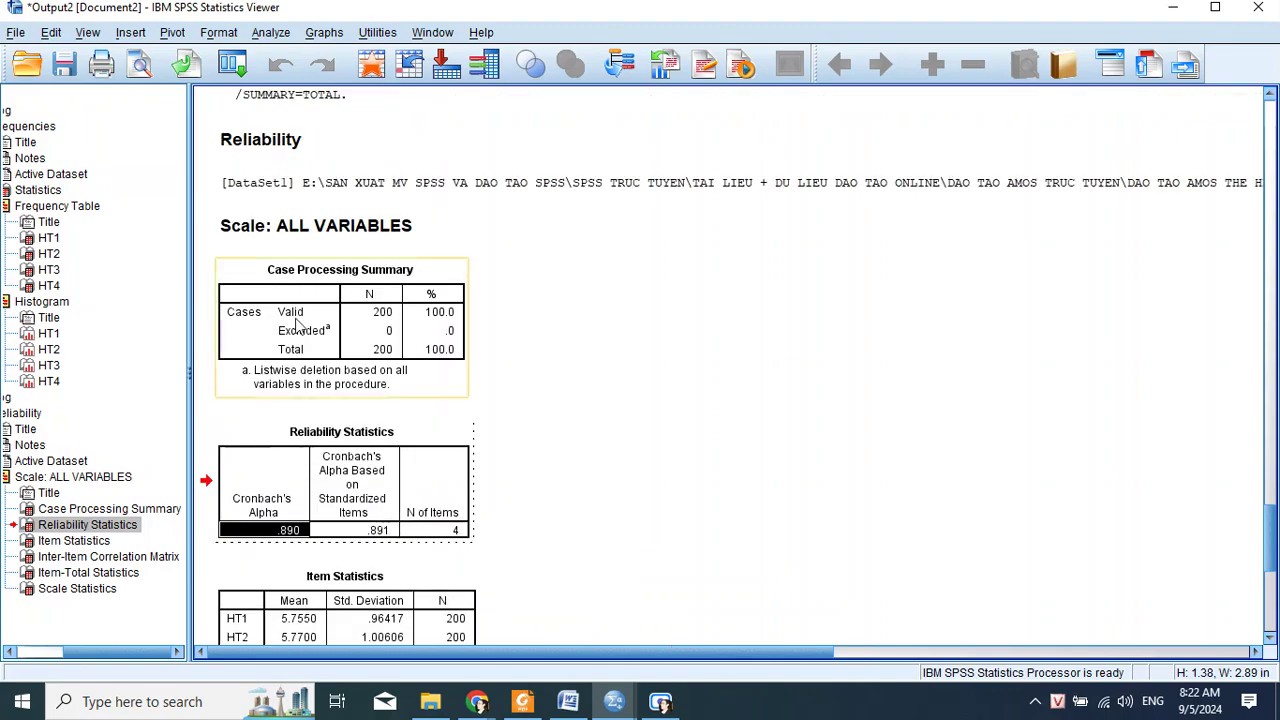
pyautogui.scroll(-5, 300, 320)
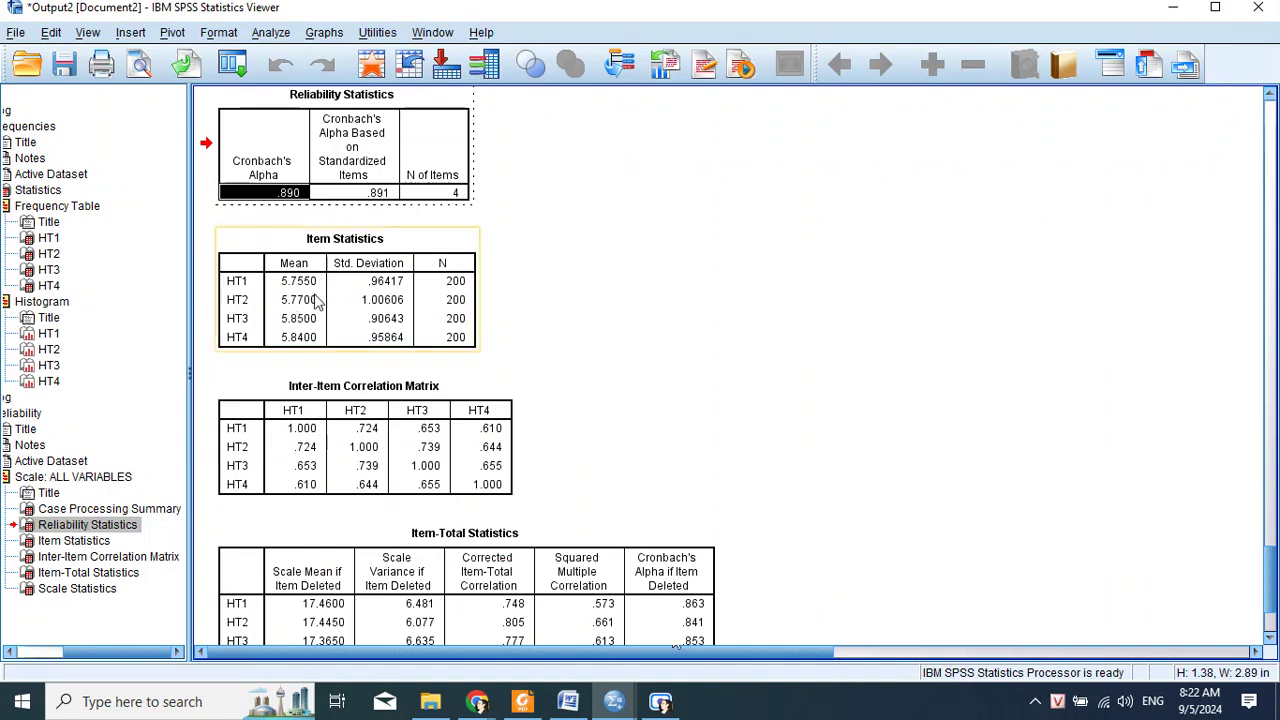
pyautogui.click(312, 290)
pyautogui.doubleClick(312, 290)
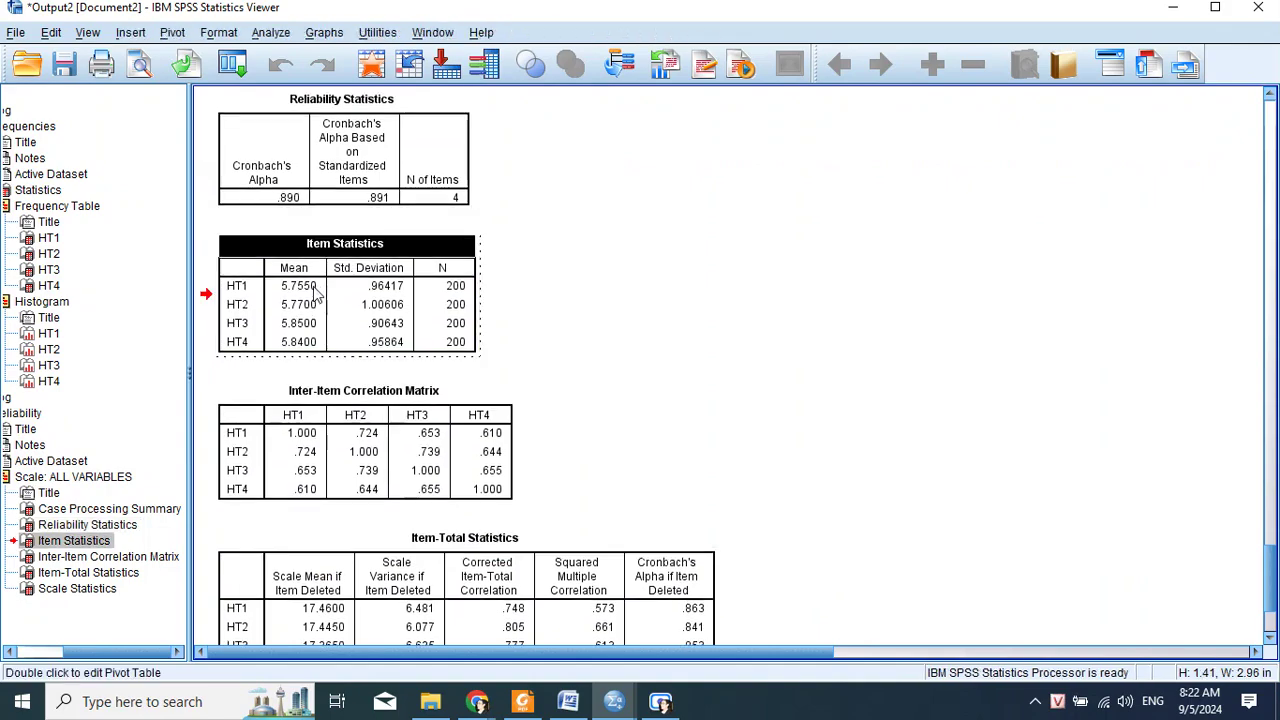
pyautogui.moveTo(299, 277); pyautogui.dragTo(398, 345)
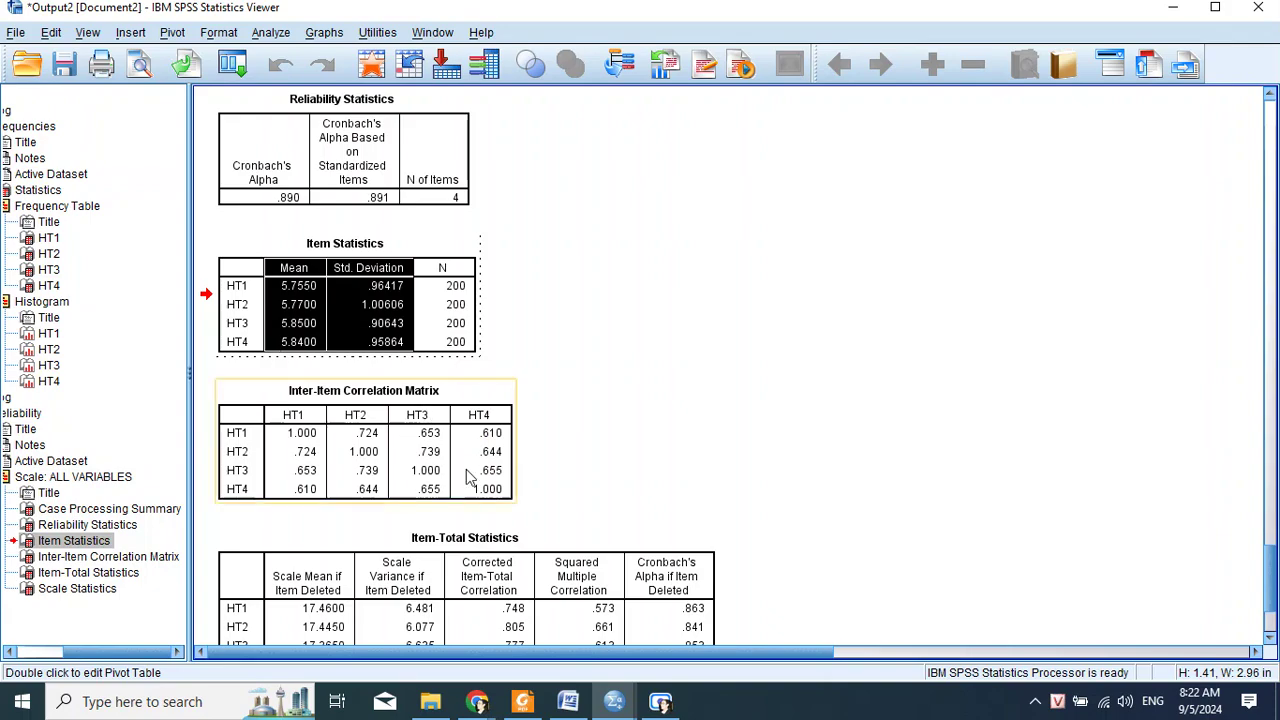
pyautogui.doubleClick(310, 402)
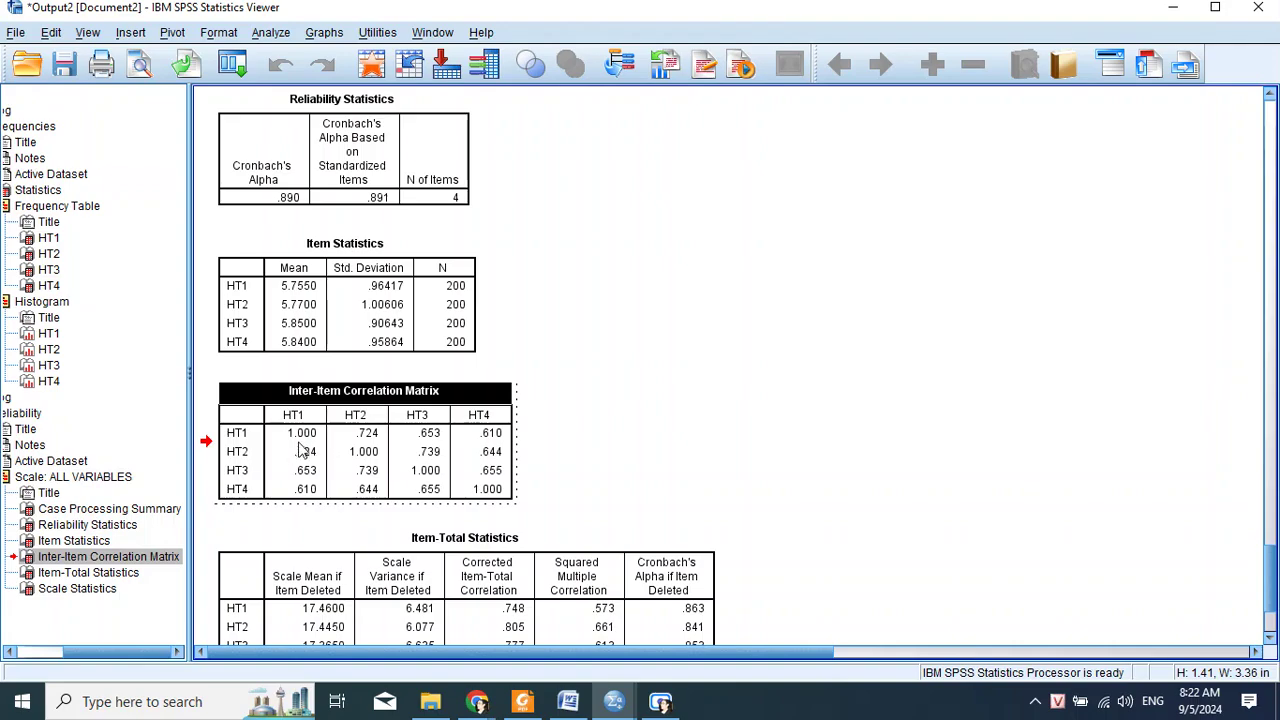
pyautogui.moveTo(285, 440); pyautogui.dragTo(478, 490)
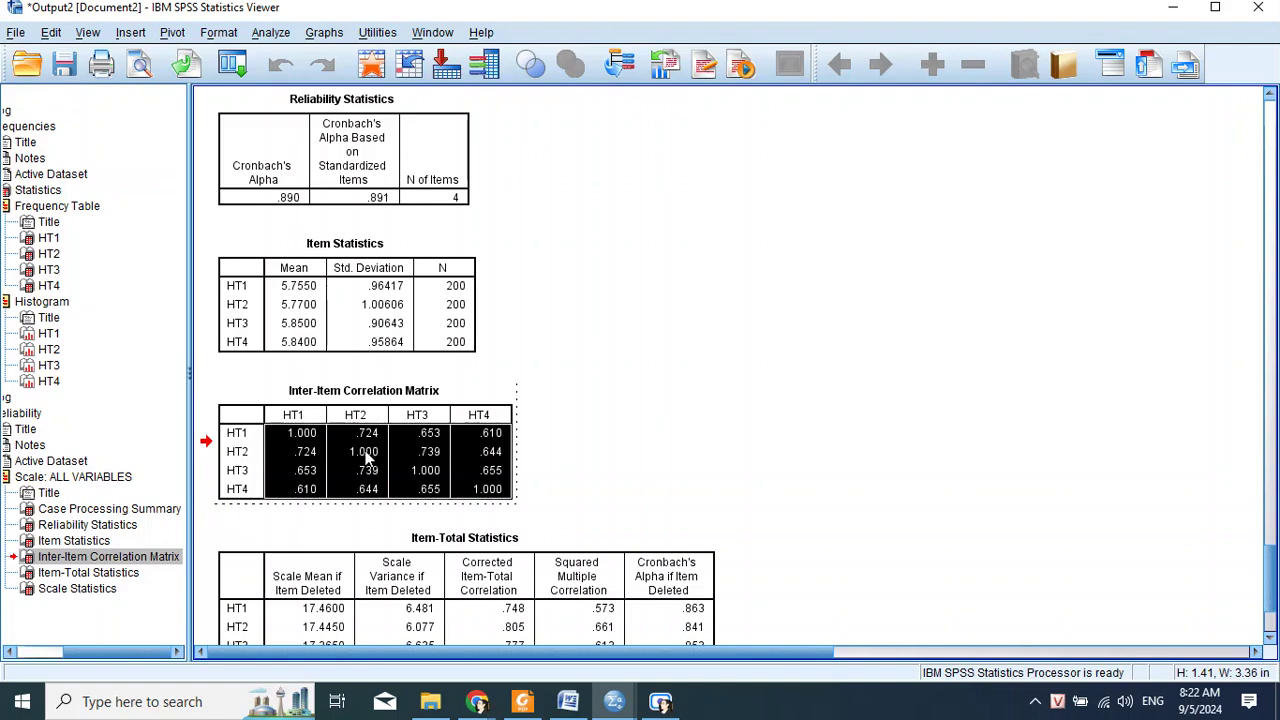
# Examine the corrected item-total correlations in Item-Total Statistics and the Cronbach's alpha if item HT1 is deleted
pyautogui.scroll(-3, 443, 534)
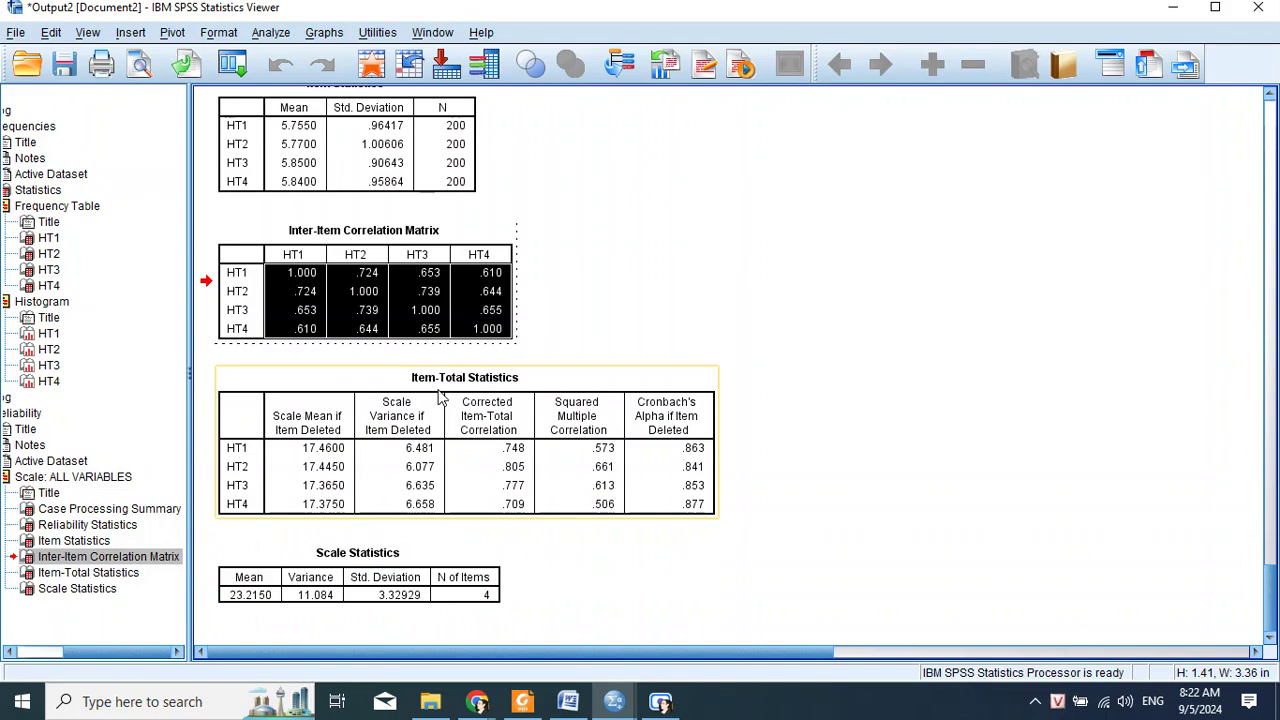
pyautogui.click(492, 386)
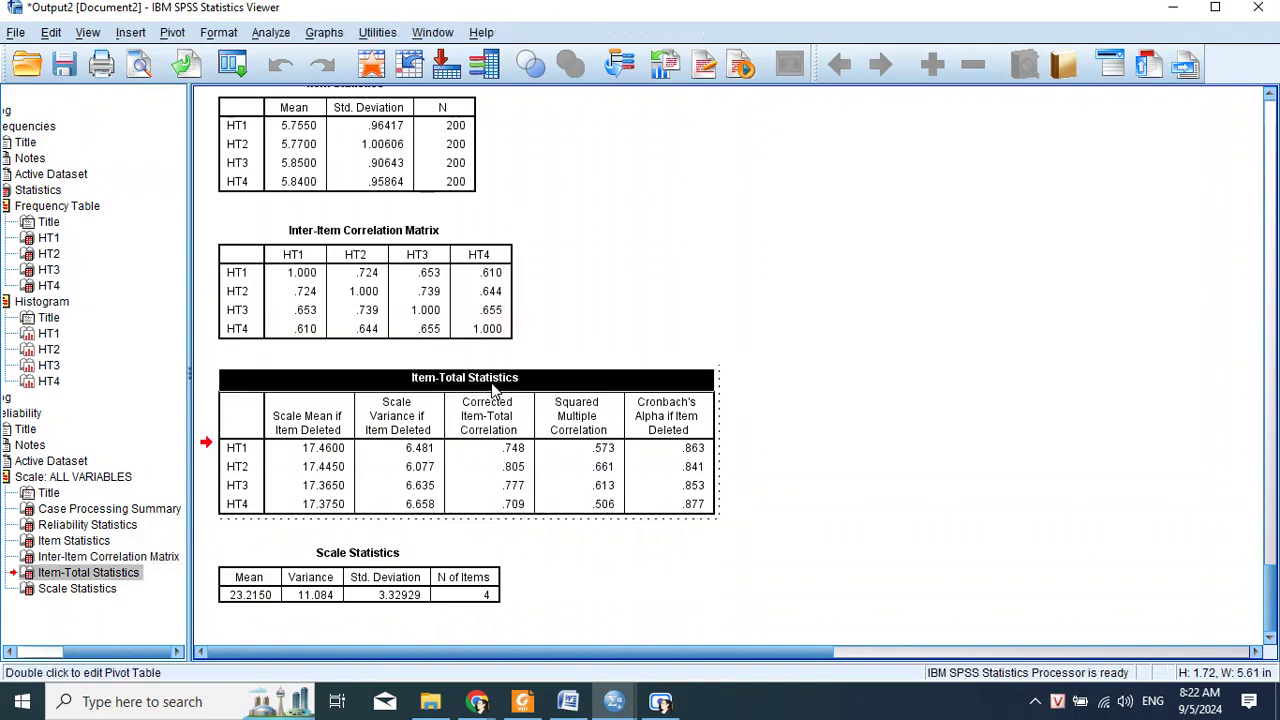
pyautogui.click(492, 408)
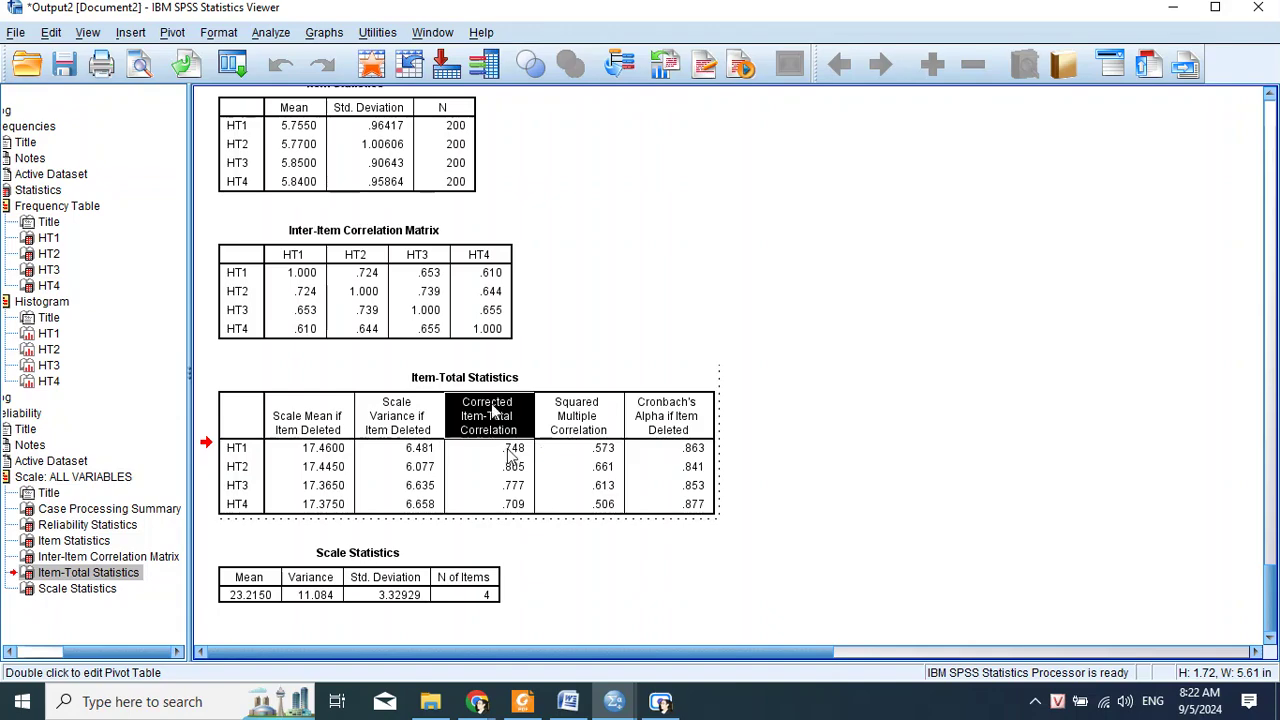
pyautogui.moveTo(514, 448); pyautogui.dragTo(514, 505)
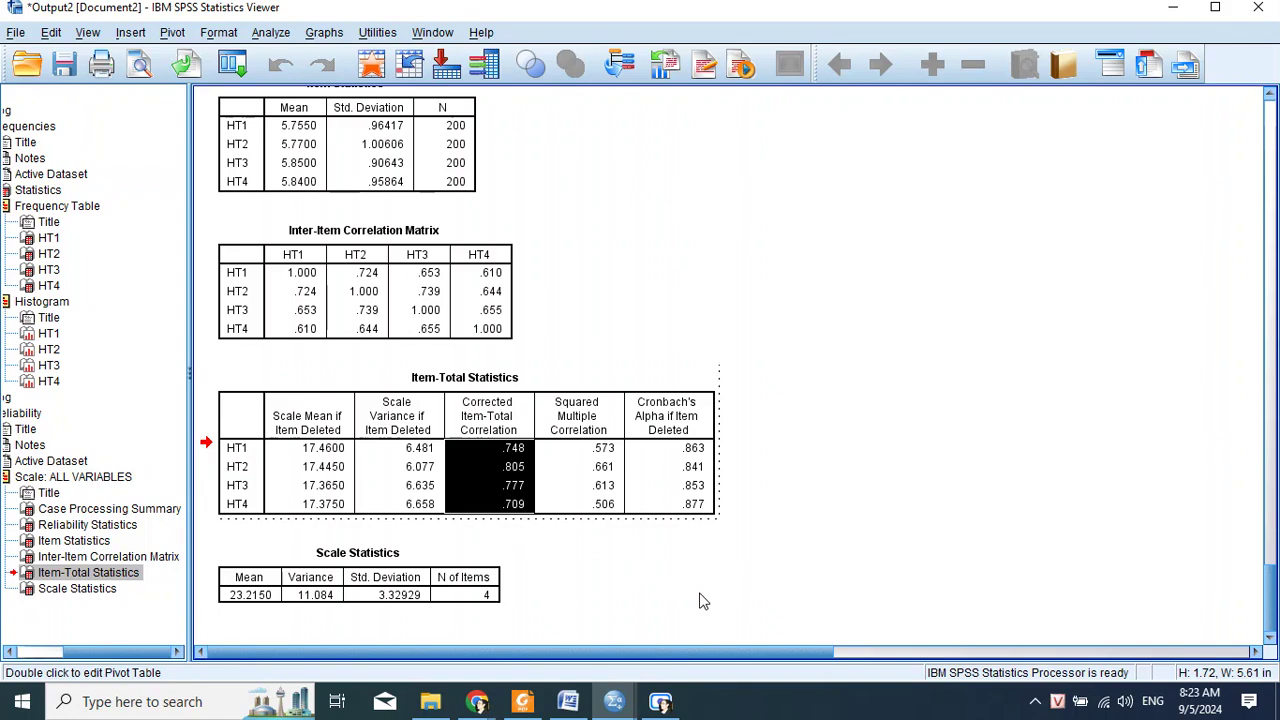
pyautogui.click(526, 455)
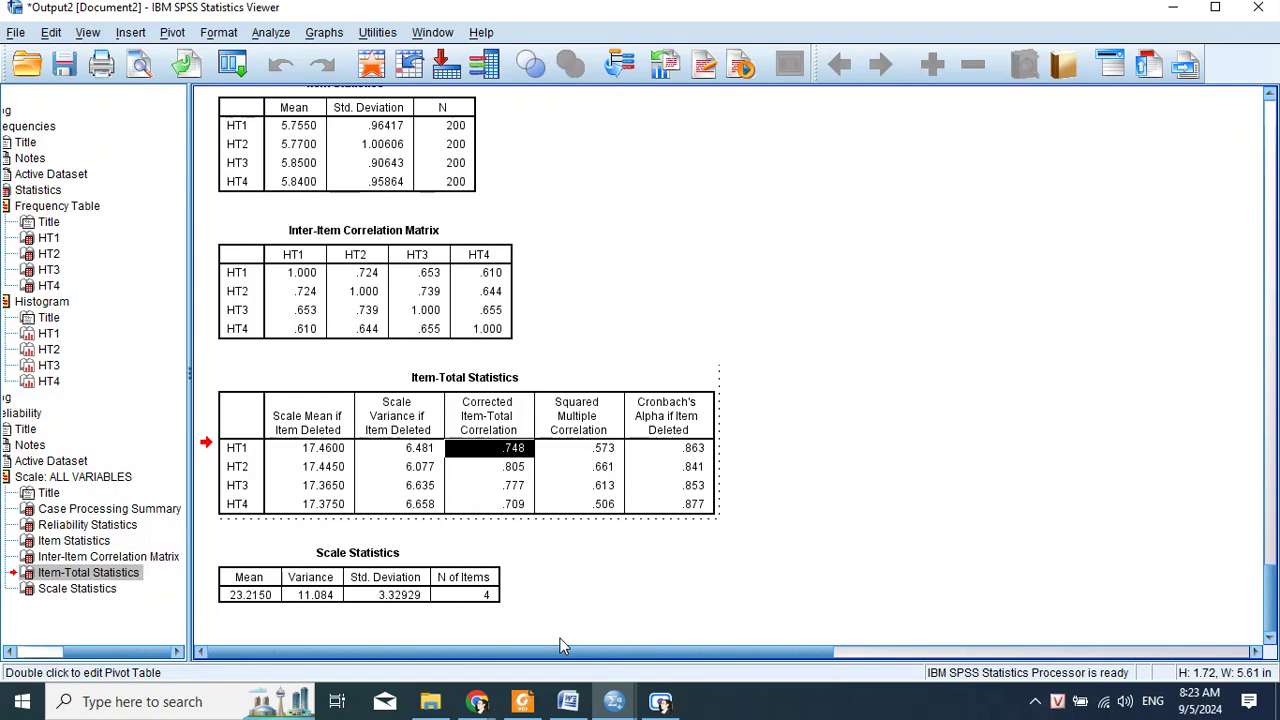
pyautogui.click(694, 450)
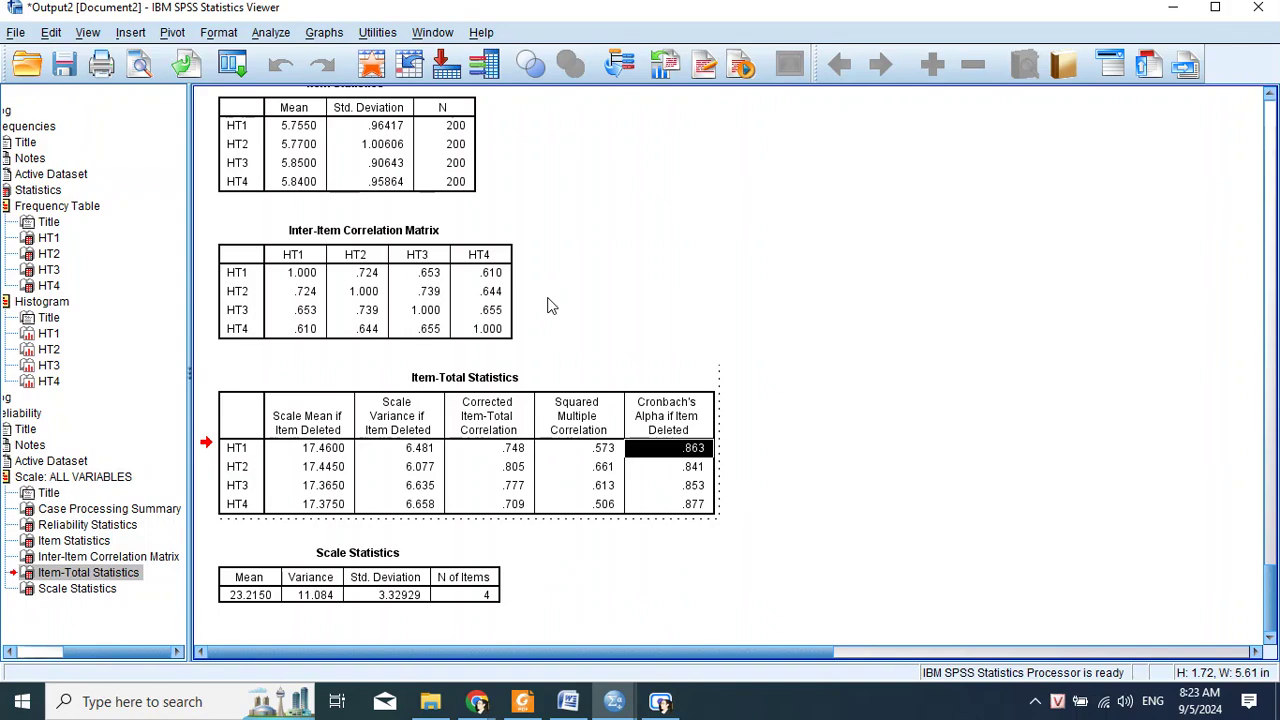
# Compare the Scale Statistics mean with the item means of HT1 to HT4, and inspect the scale's variance and standard deviation
pyautogui.click(278, 593)
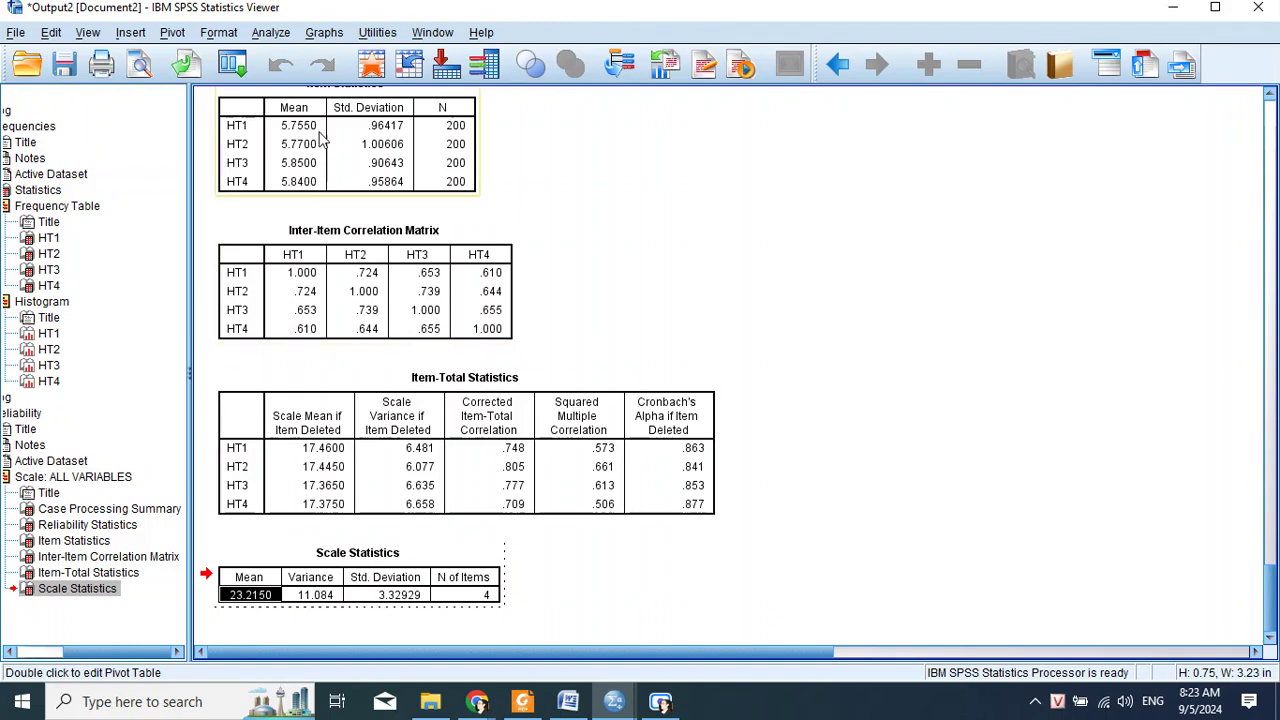
pyautogui.click(288, 125)
pyautogui.doubleClick(301, 148)
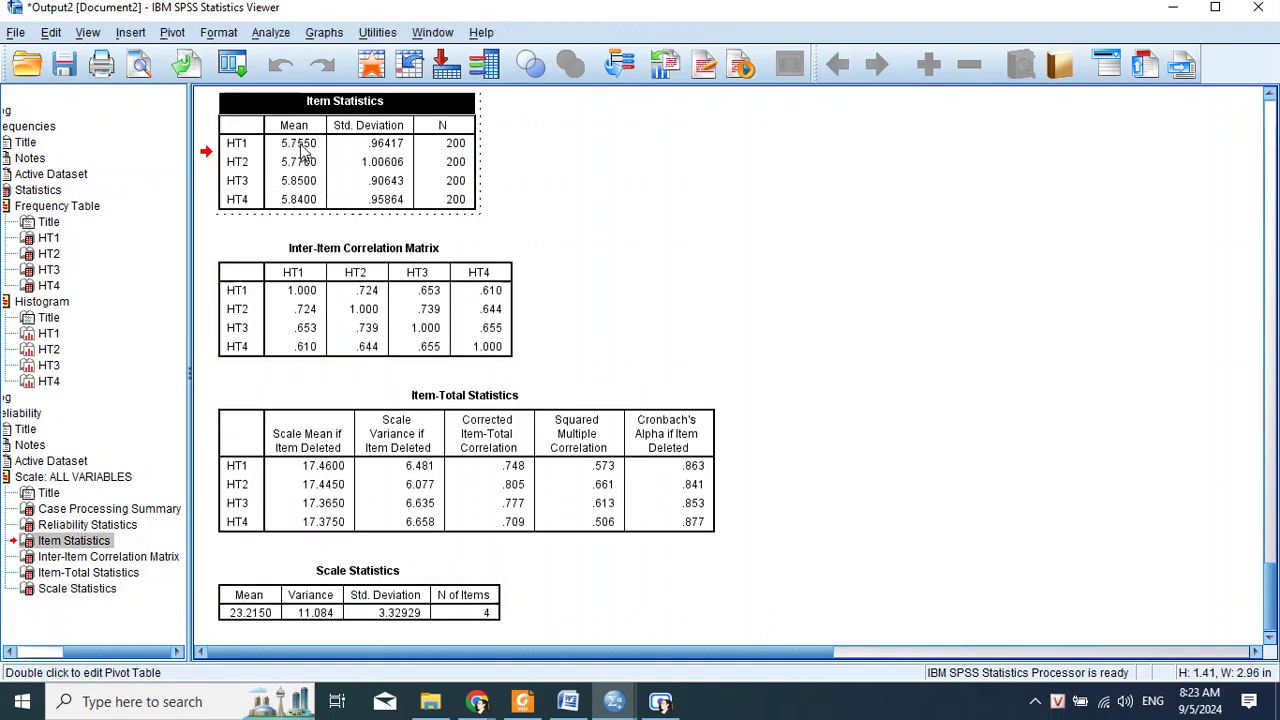
pyautogui.moveTo(298, 143); pyautogui.dragTo(300, 199)
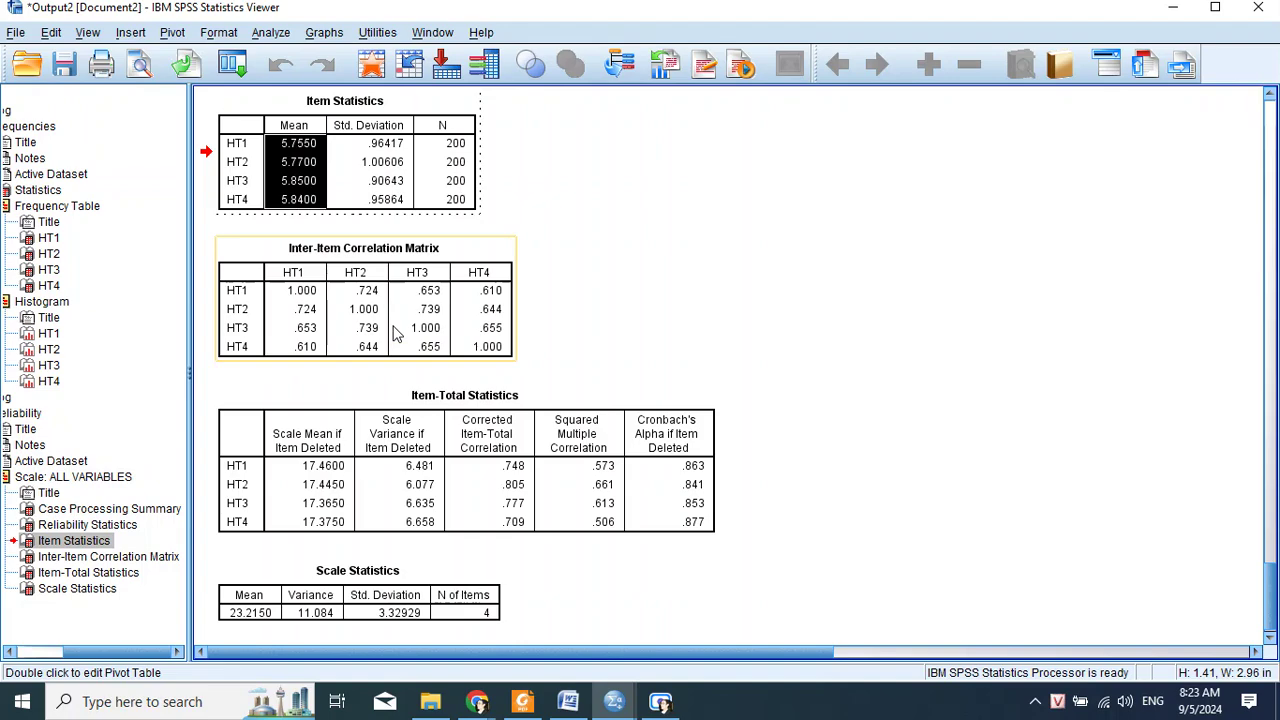
pyautogui.click(320, 616)
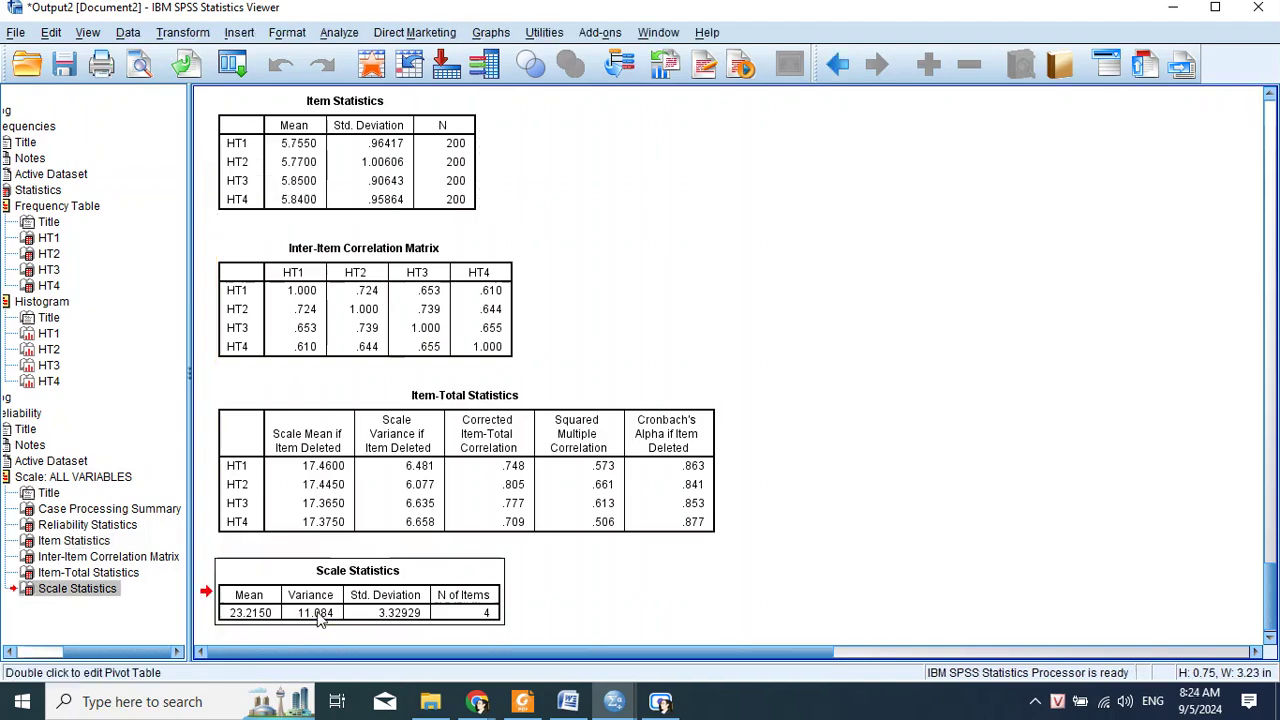
pyautogui.doubleClick(410, 612)
pyautogui.moveTo(305, 613); pyautogui.dragTo(368, 620)
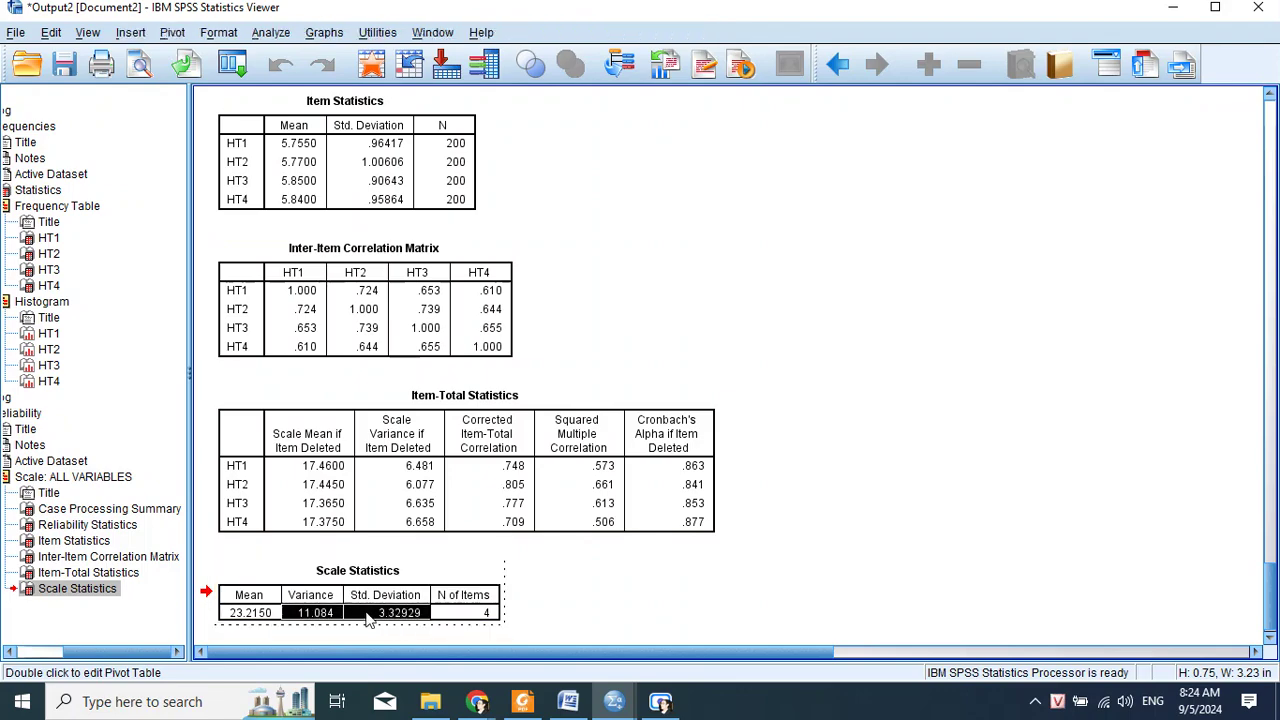
# Examine the standard deviations of HT1 to HT4 in Item Statistics, and the standard deviation and number of items in Scale Statistics
pyautogui.click(380, 170)
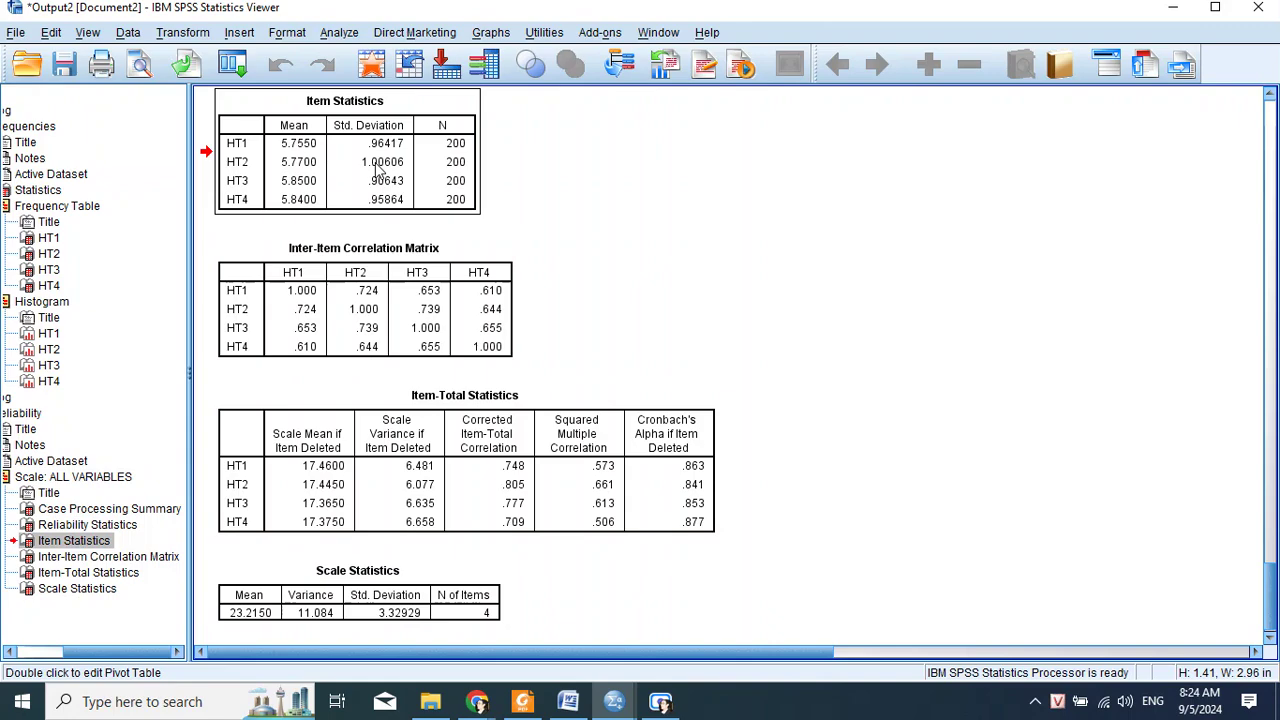
pyautogui.doubleClick(380, 165)
pyautogui.moveTo(388, 145); pyautogui.dragTo(383, 203)
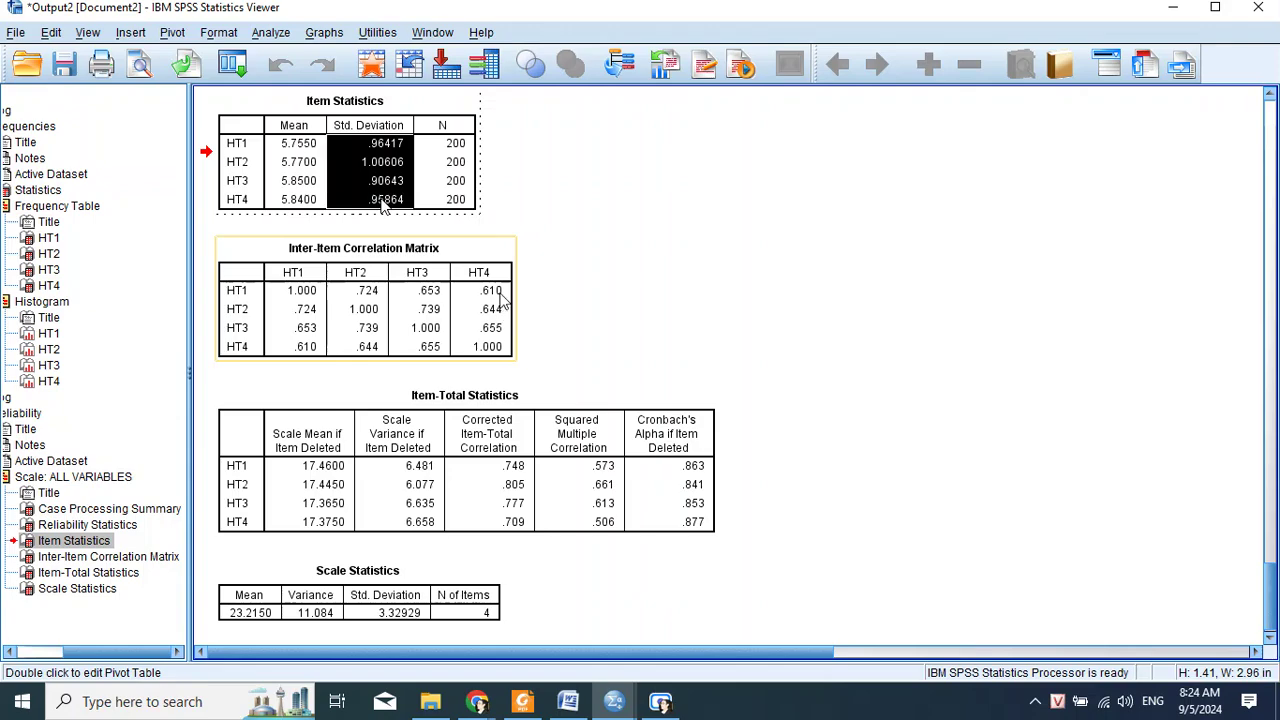
pyautogui.click(483, 617)
pyautogui.doubleClick(483, 617)
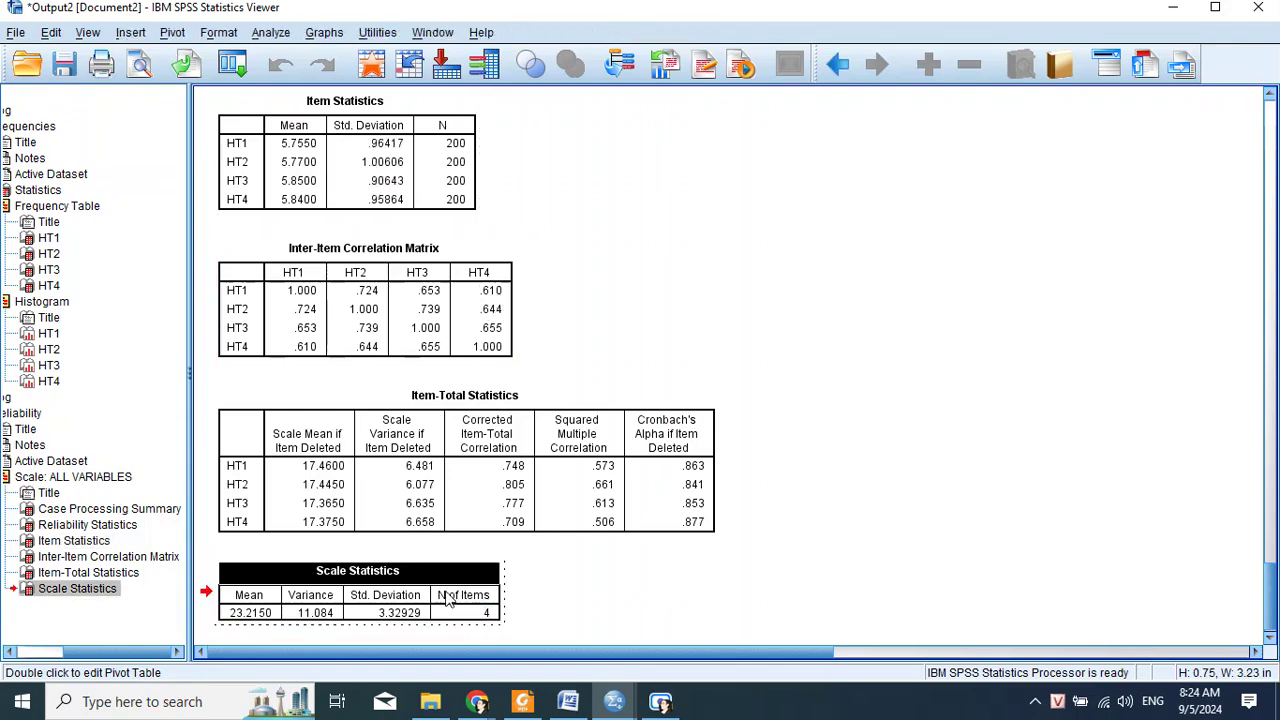
pyautogui.click(488, 616)
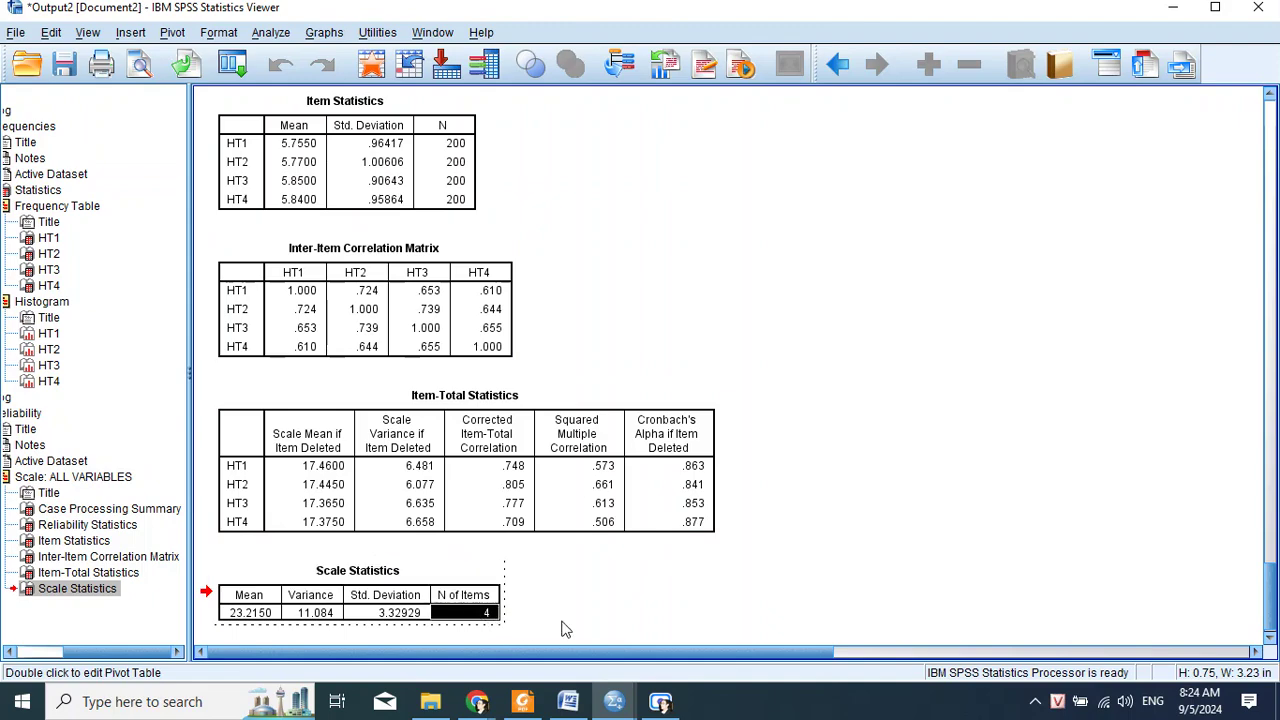
pyautogui.click(382, 600)
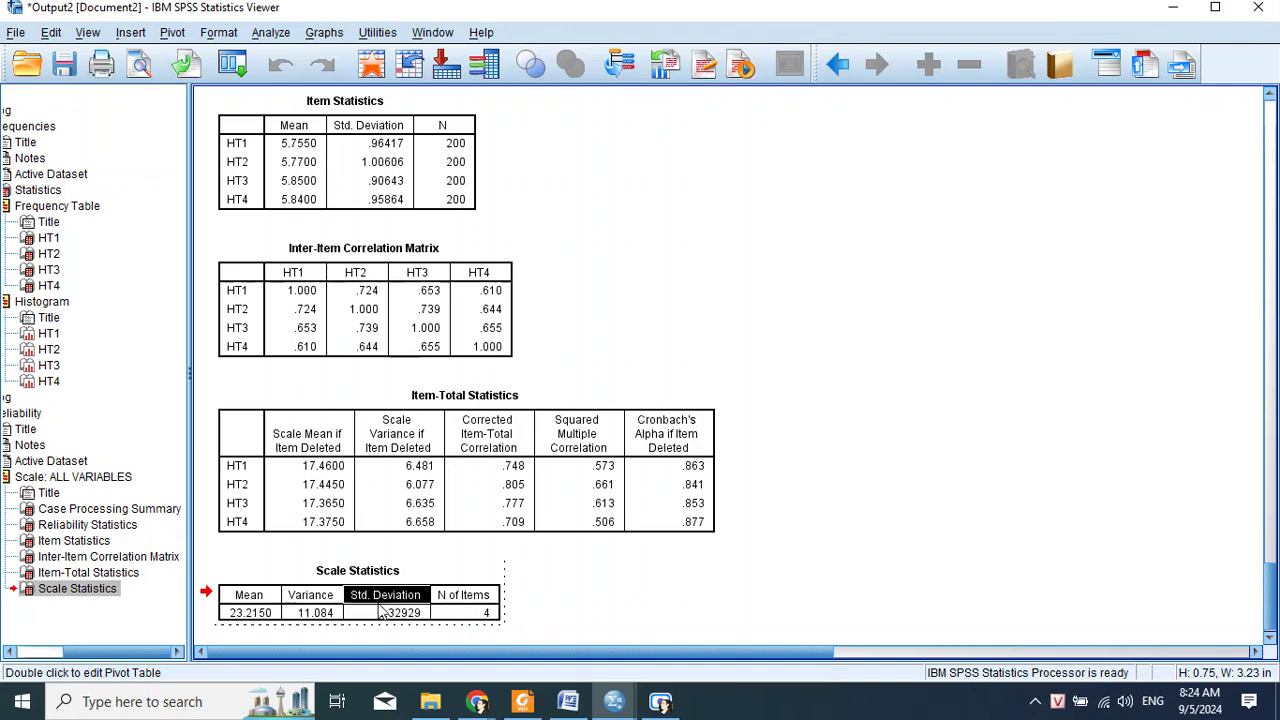
pyautogui.click(366, 577)
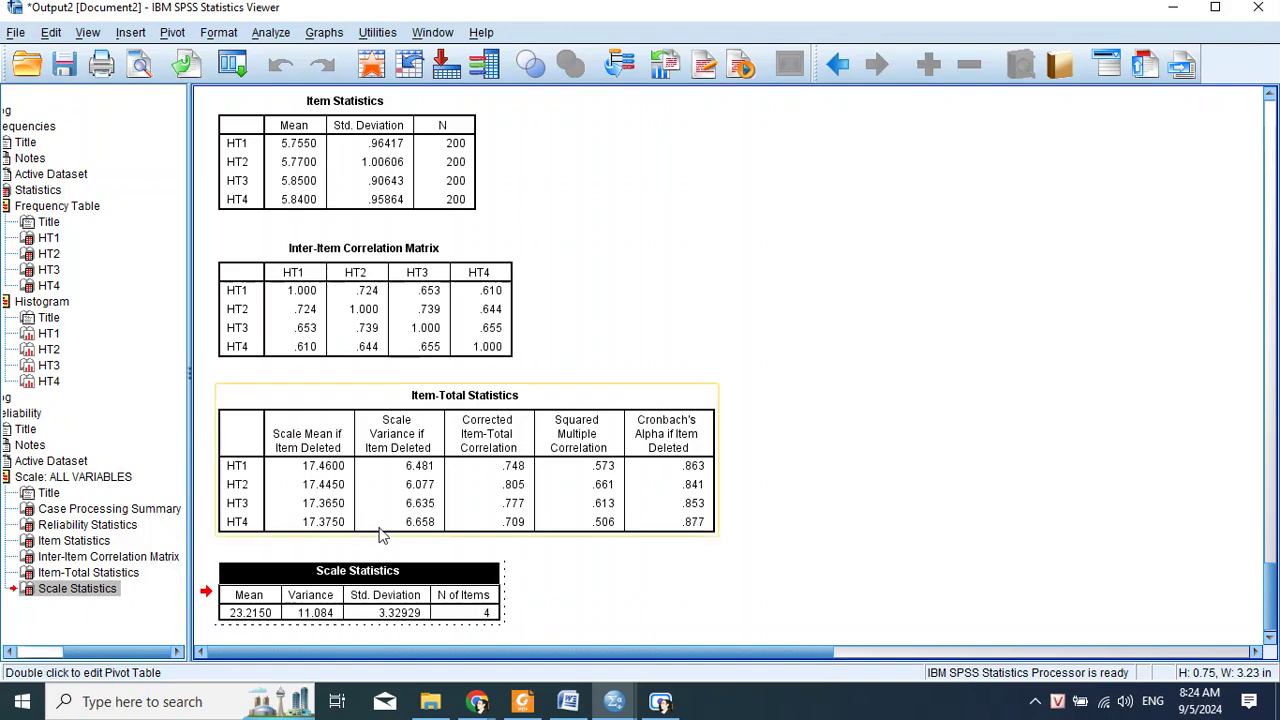
# Review the HT scale's Cronbach's alpha in Reliability Statistics and the corrected item-total correlations of HT1 to HT4
pyautogui.scroll(3, 383, 546)
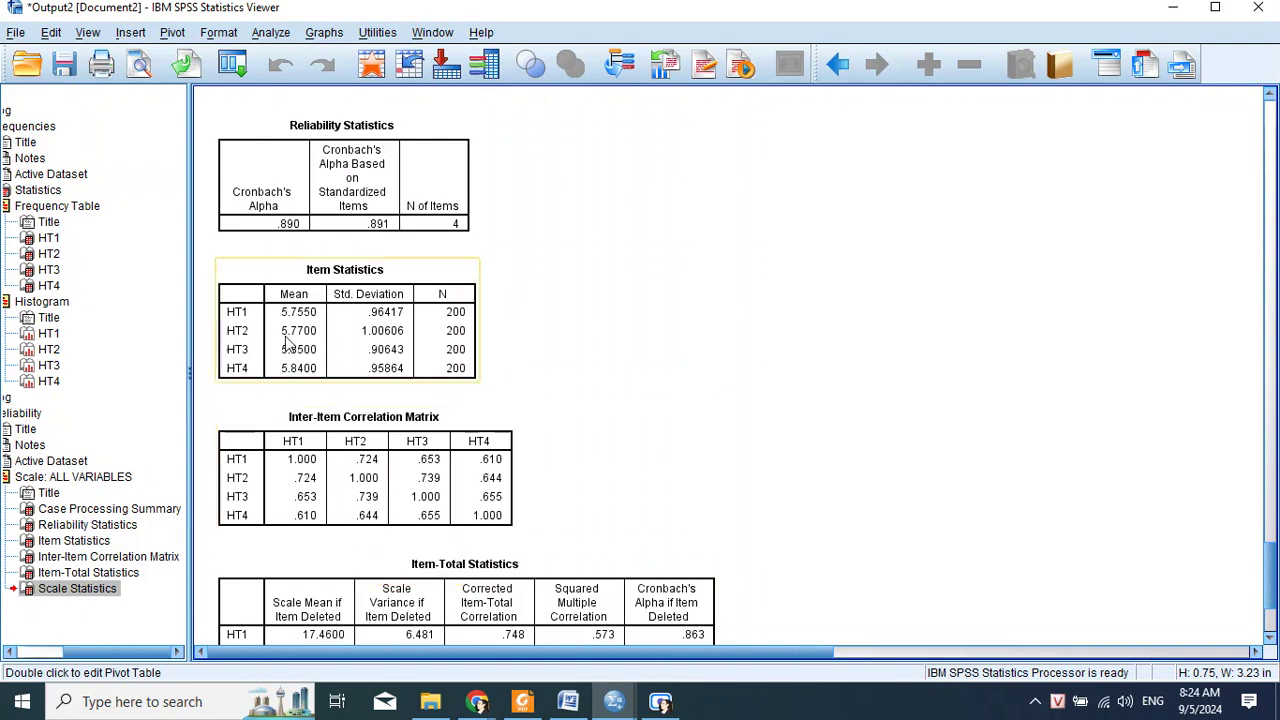
pyautogui.click(260, 201)
pyautogui.doubleClick(260, 199)
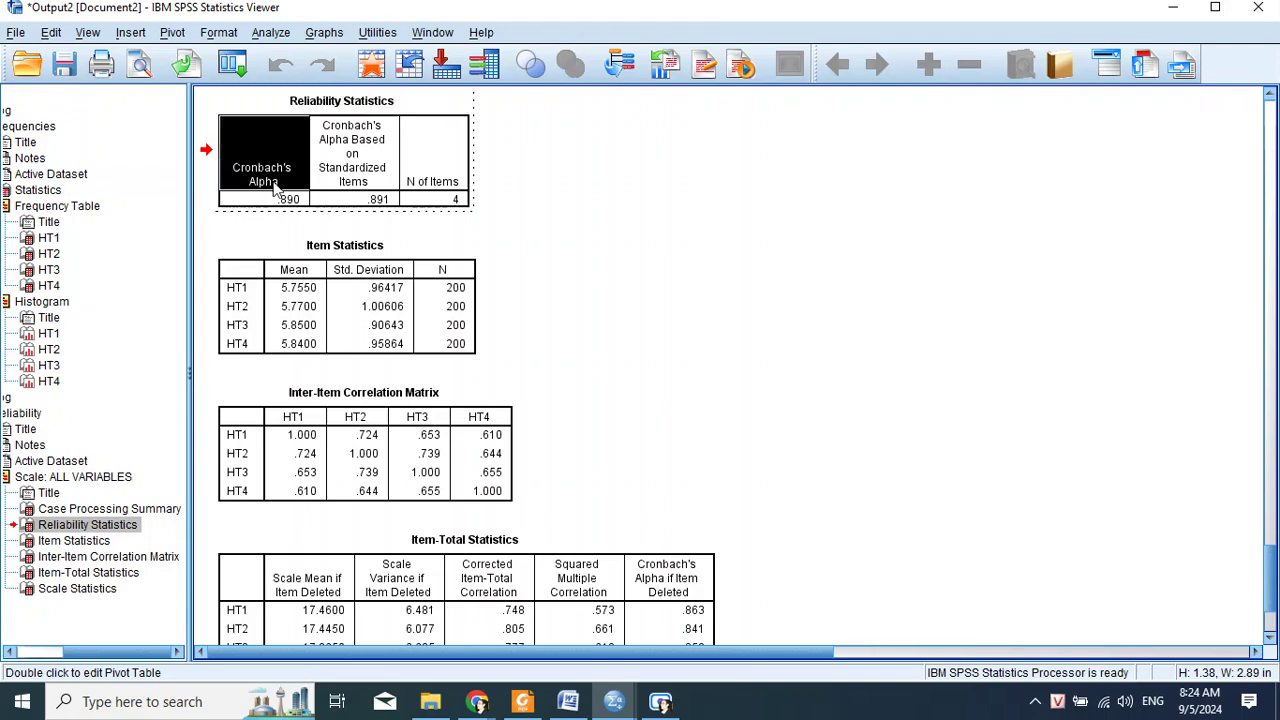
pyautogui.click(283, 201)
pyautogui.keyDown('ctrl'); pyautogui.click(276, 180); pyautogui.keyUp('ctrl')
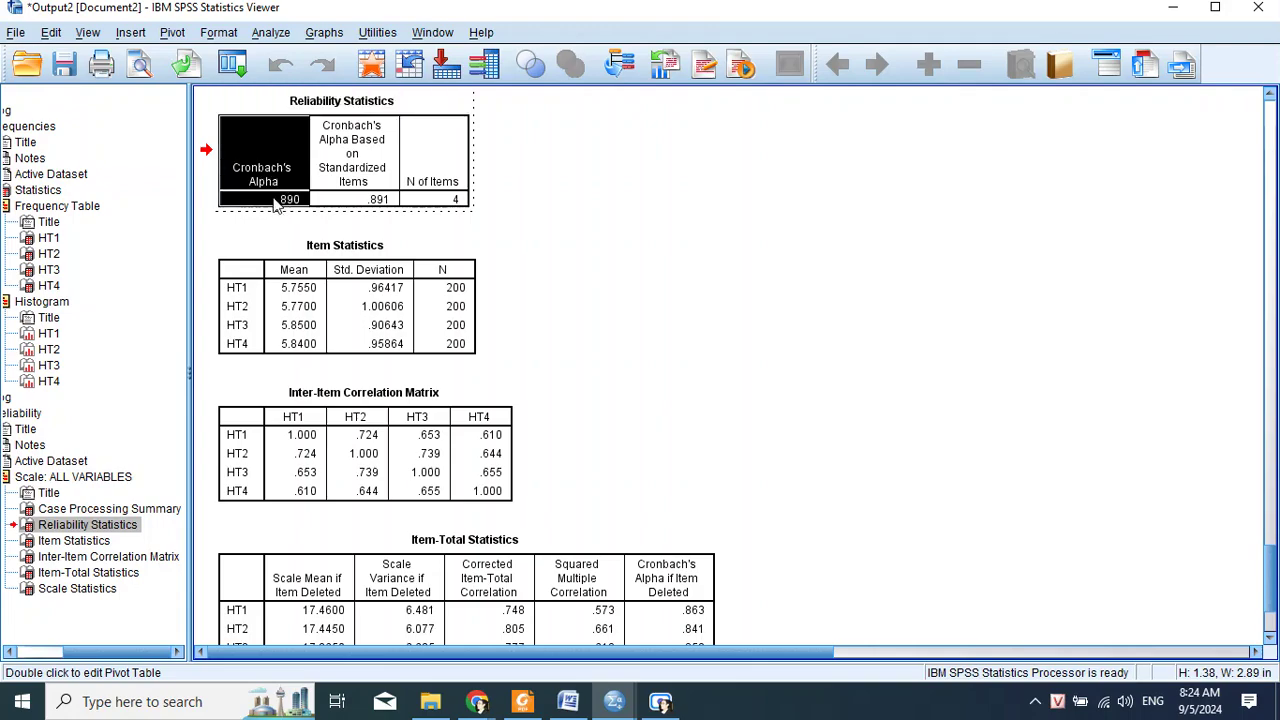
pyautogui.scroll(-3, 490, 373)
pyautogui.doubleClick(430, 382)
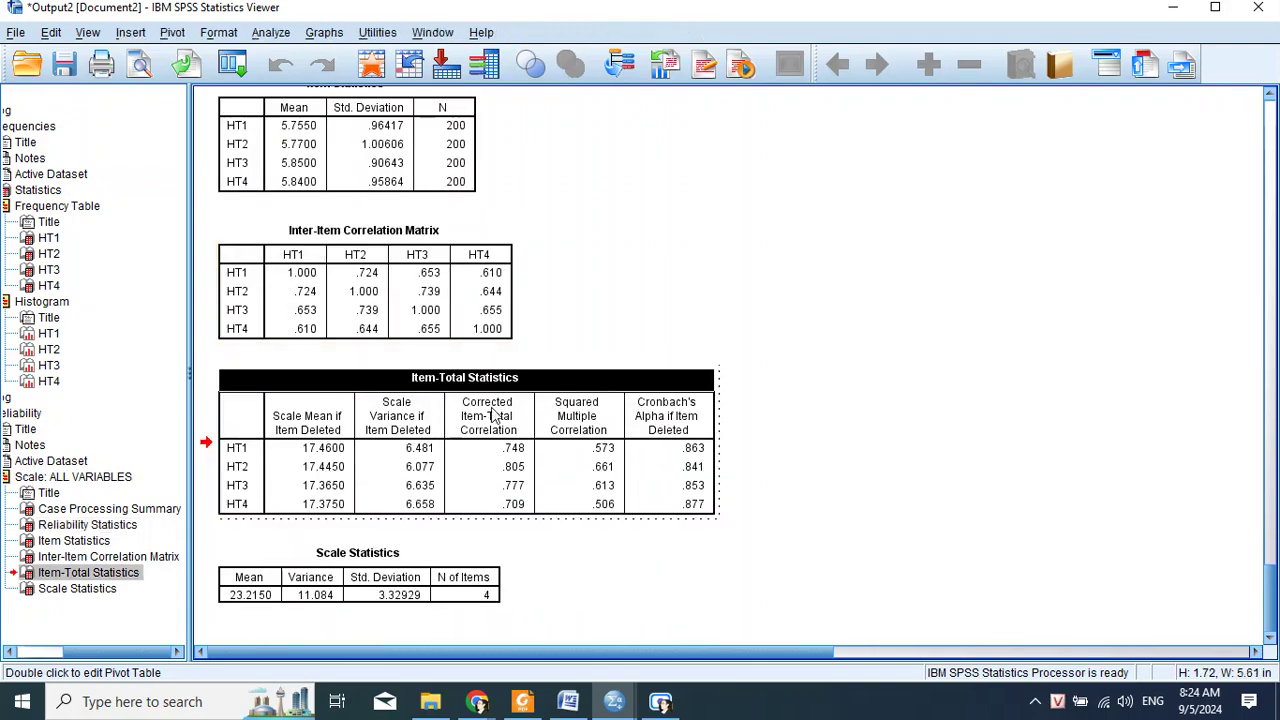
pyautogui.moveTo(489, 416); pyautogui.dragTo(497, 505)
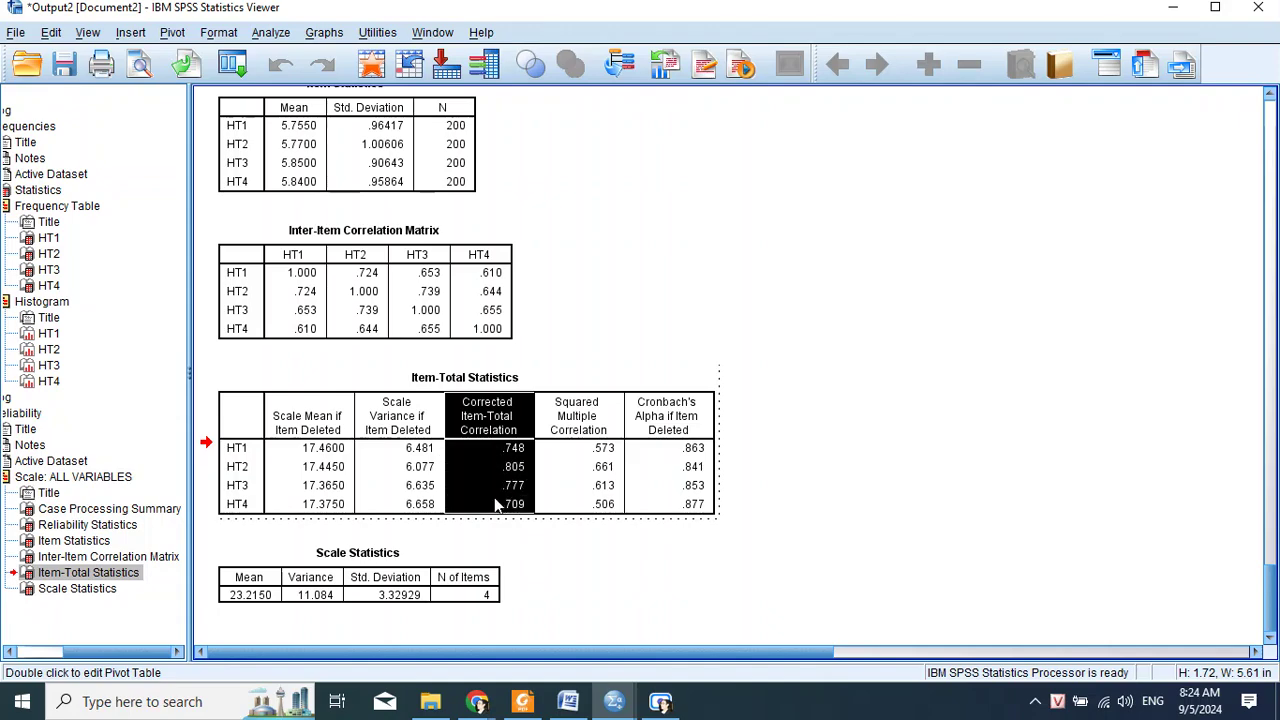
pyautogui.click(863, 497)
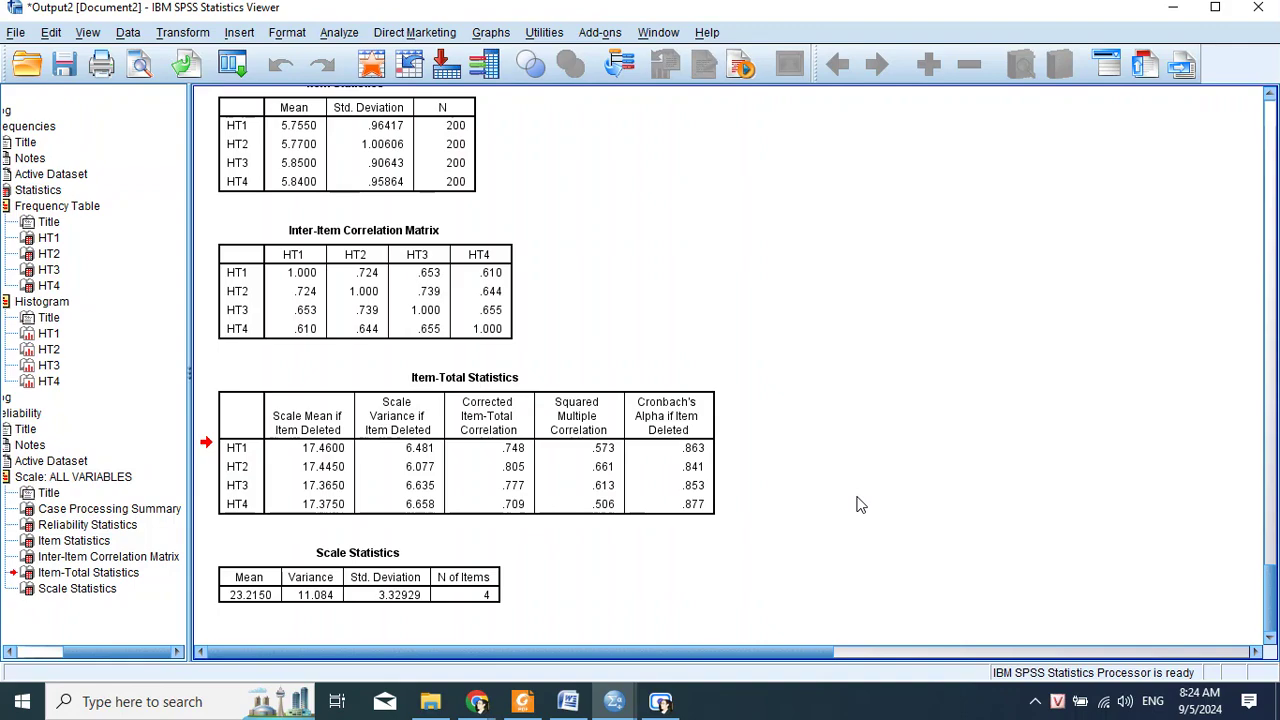
# Inspect the Squared Multiple Correlation column beside the Corrected Item-Total Correlation column in the HT scale's Item-Total Statistics
pyautogui.click(612, 428)
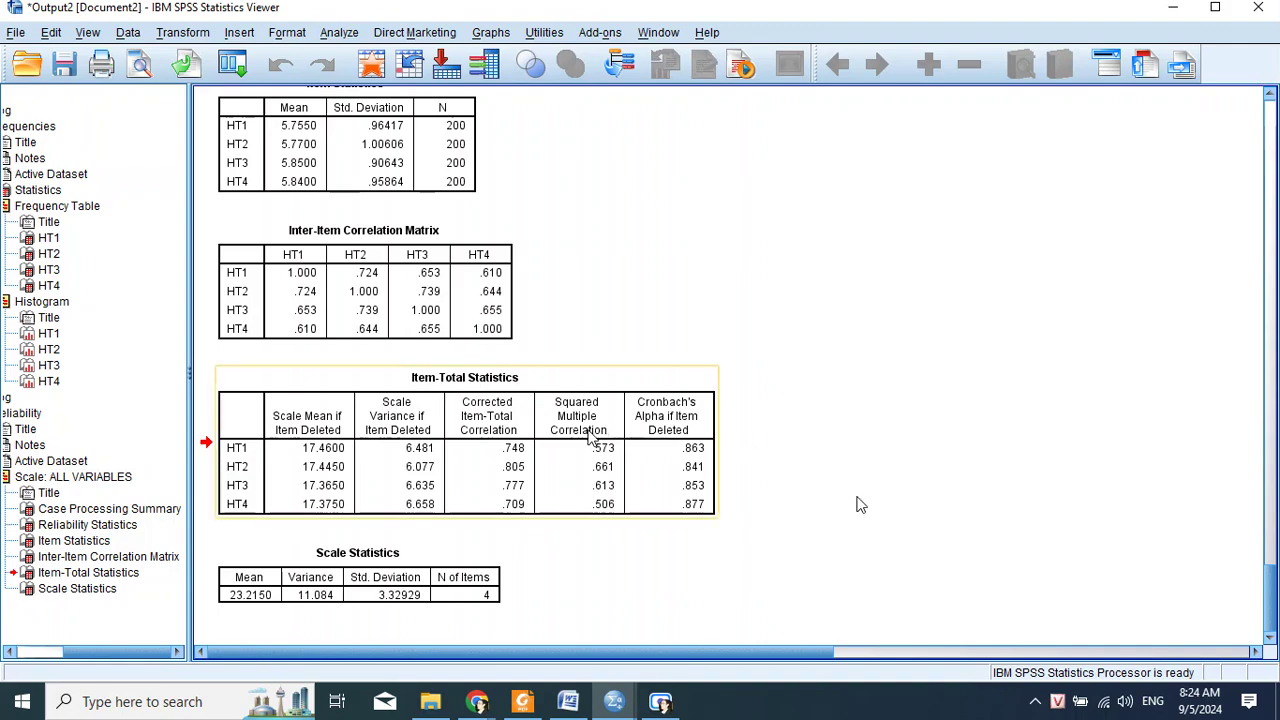
pyautogui.doubleClick(590, 437)
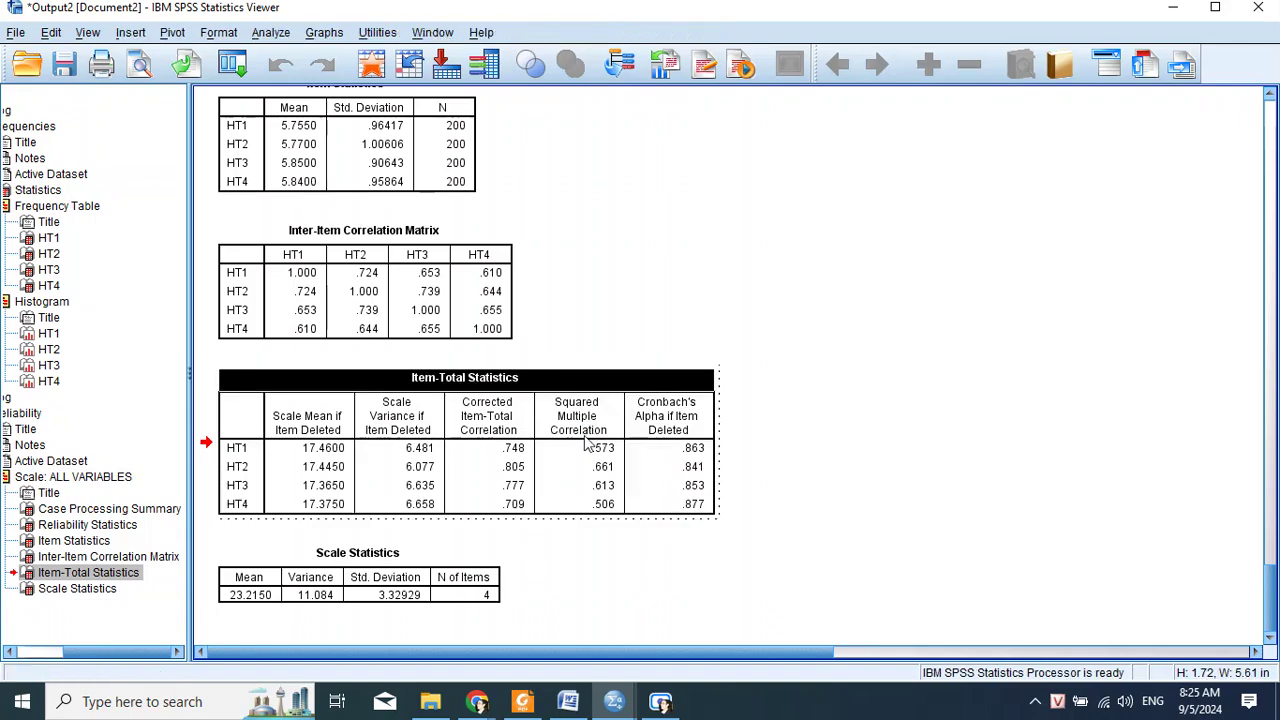
pyautogui.click(588, 436)
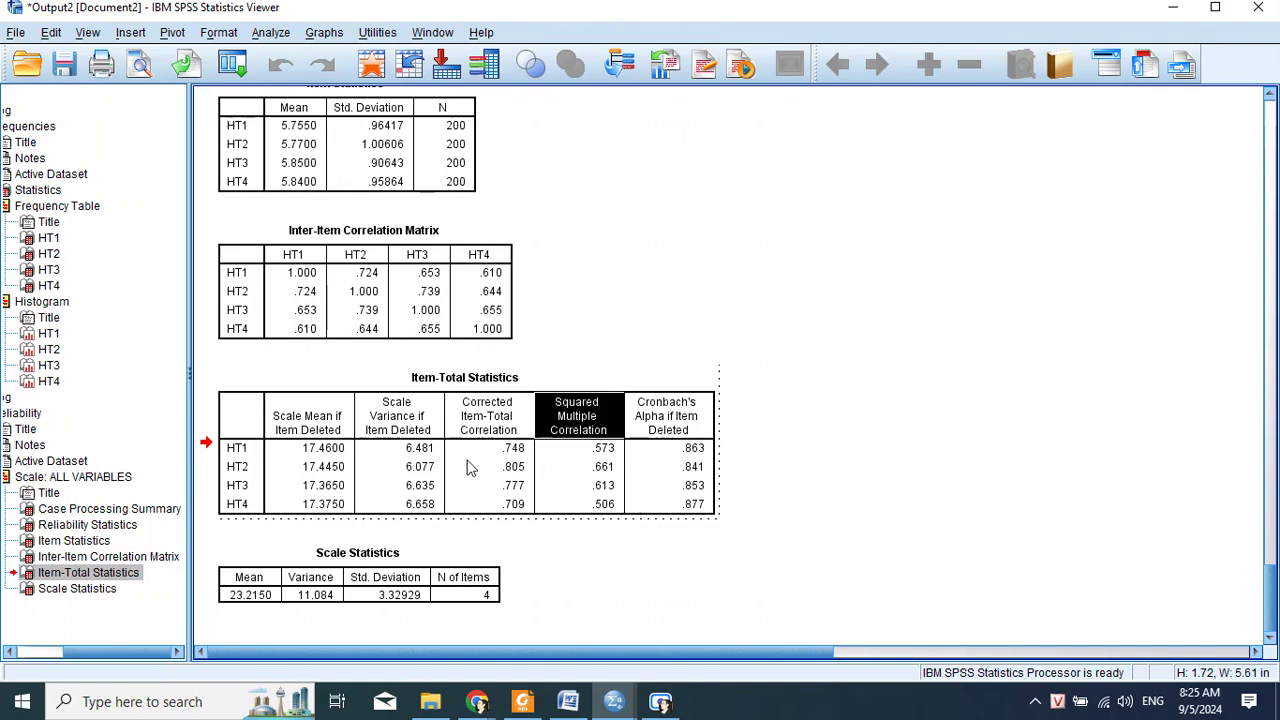
pyautogui.click(490, 414)
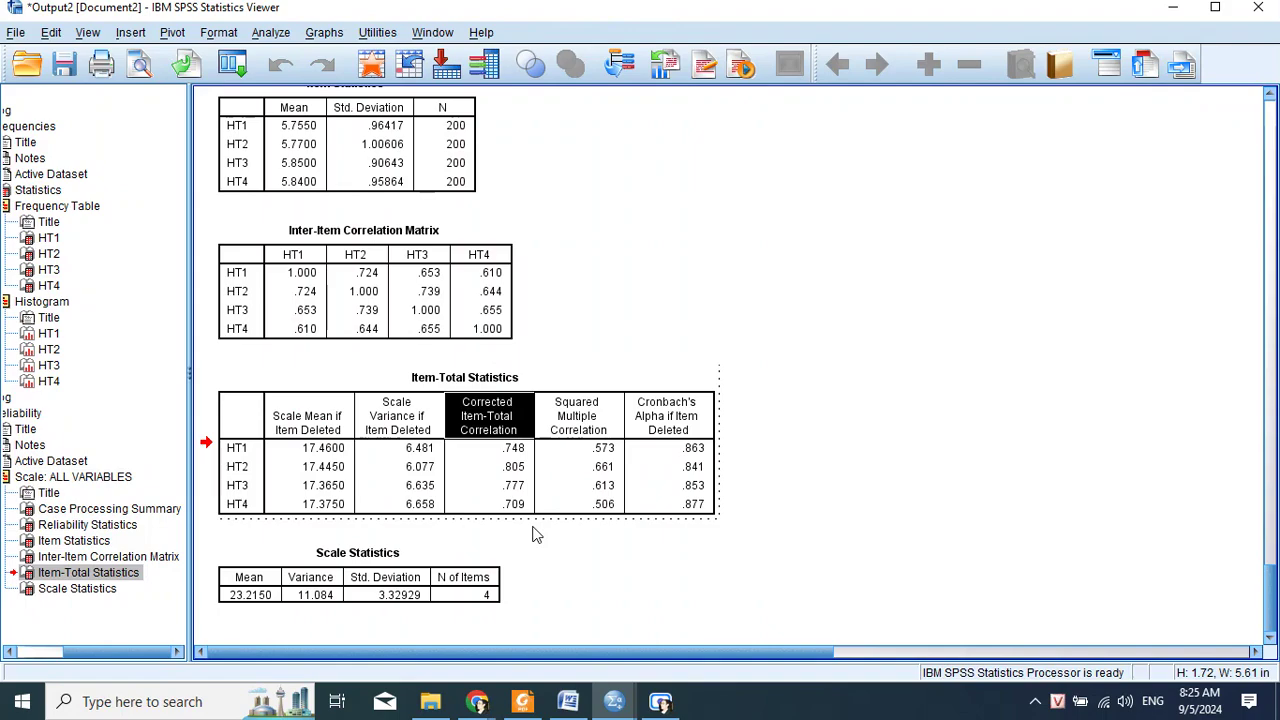
pyautogui.click(820, 406)
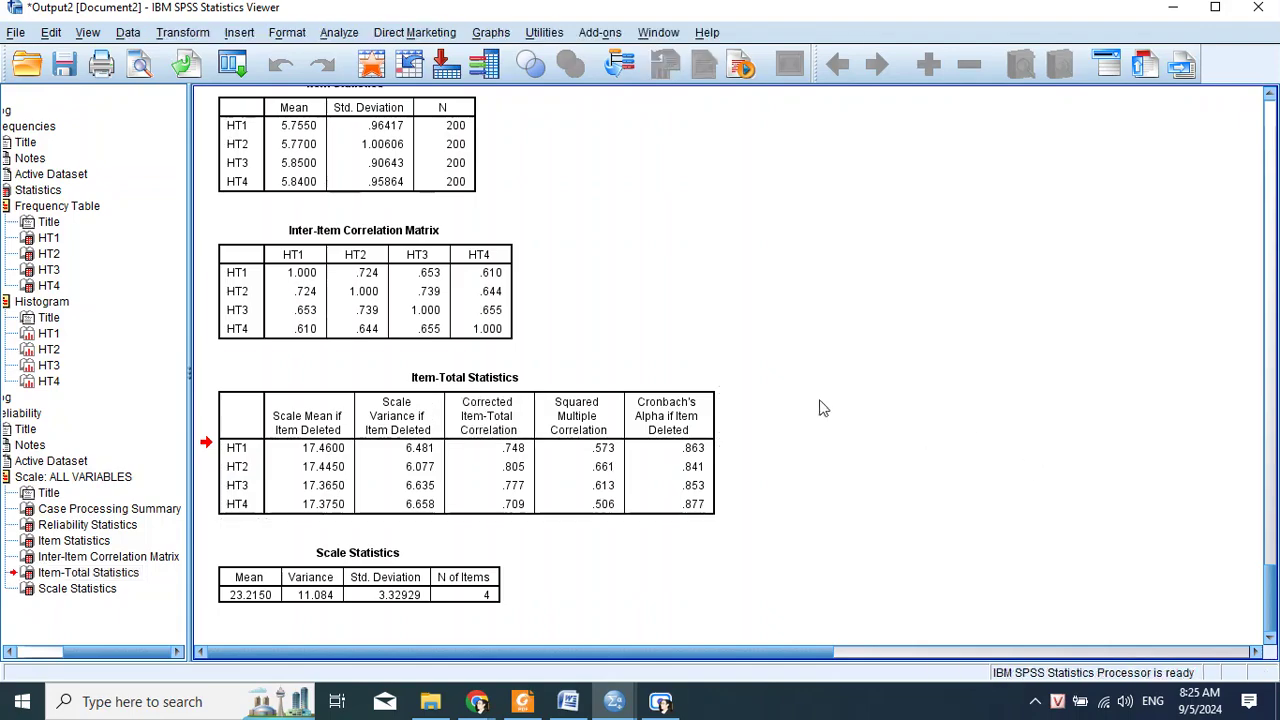
# Run a reliability analysis with the Alpha model on HL1, HL2 and HL3, replacing HT1 to HT4 as the items
pyautogui.click(339, 32)
pyautogui.moveTo(371, 337)
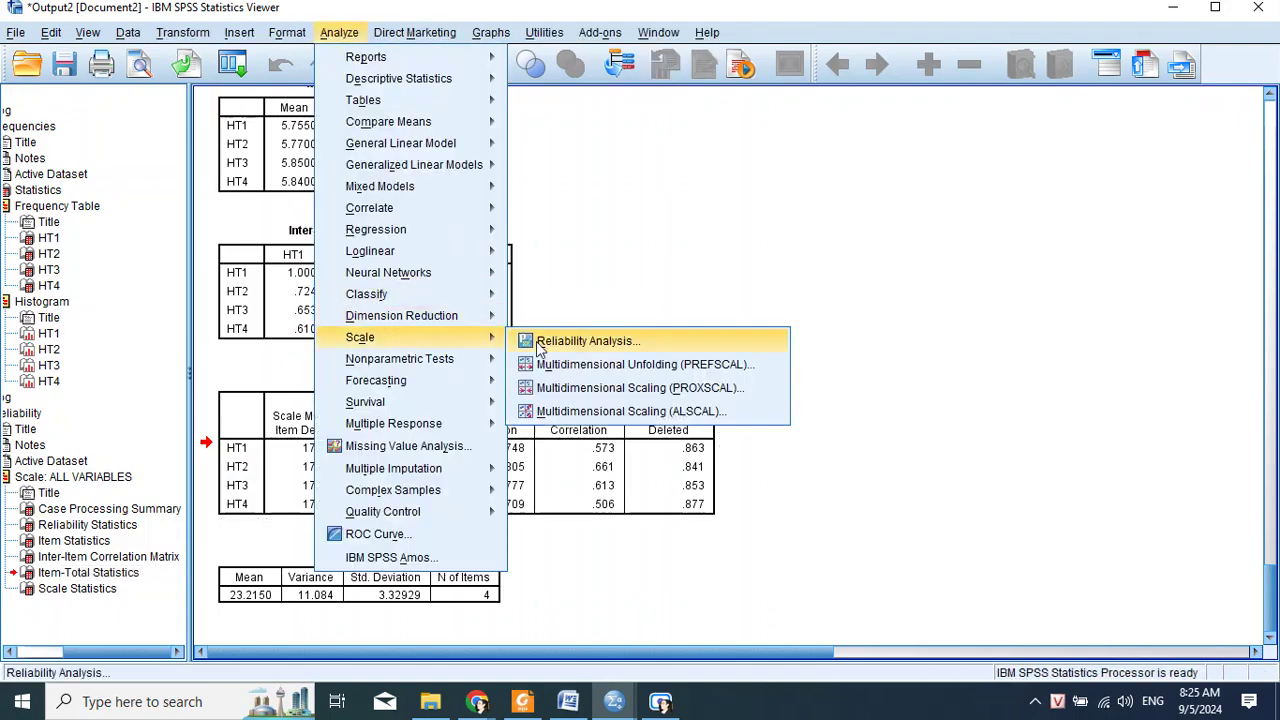
pyautogui.click(610, 340)
pyautogui.hotkey('ctrl', 'a')
pyautogui.click(598, 317)
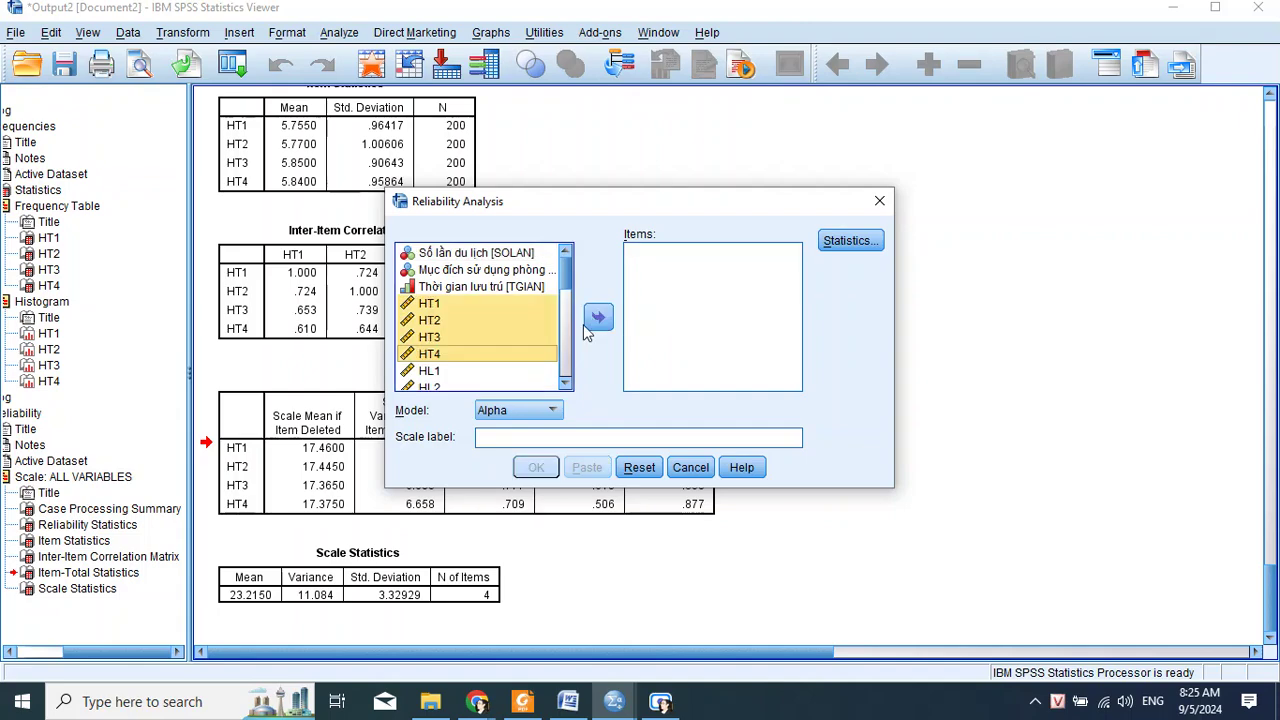
pyautogui.click(436, 322)
pyautogui.keyDown('shift'); pyautogui.click(443, 354); pyautogui.keyUp('shift')
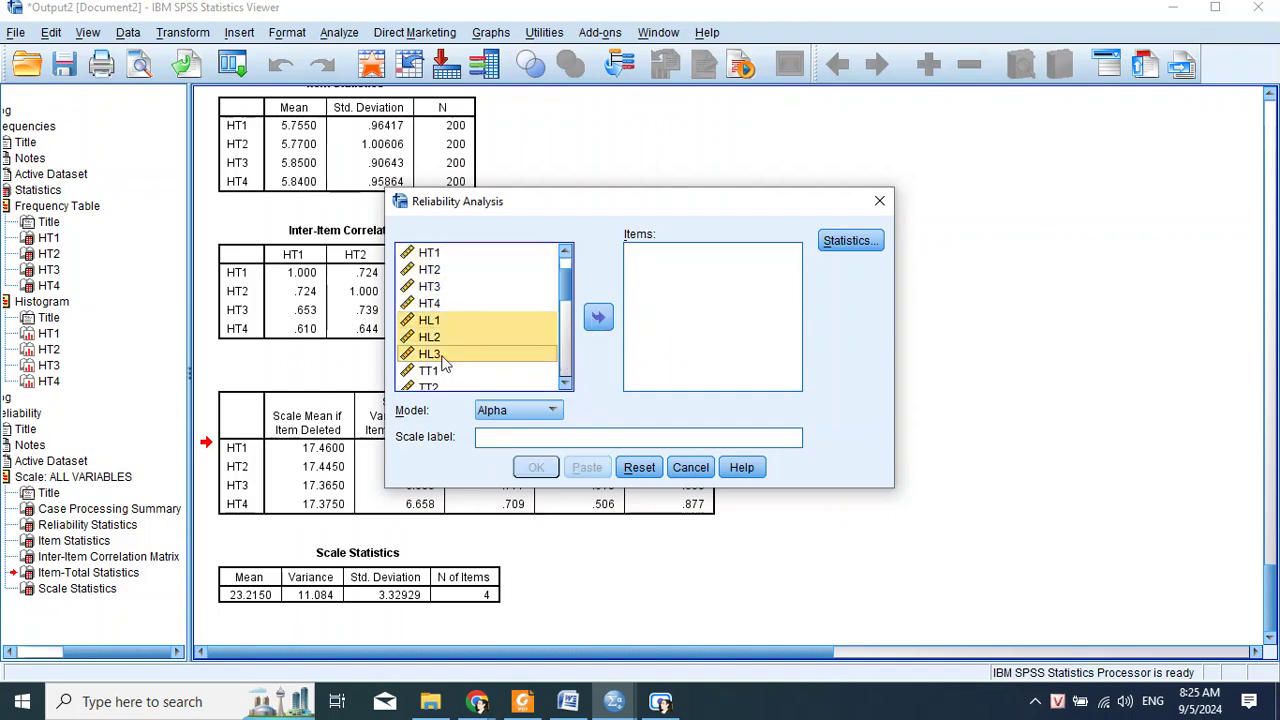
pyautogui.click(598, 317)
pyautogui.click(536, 467)
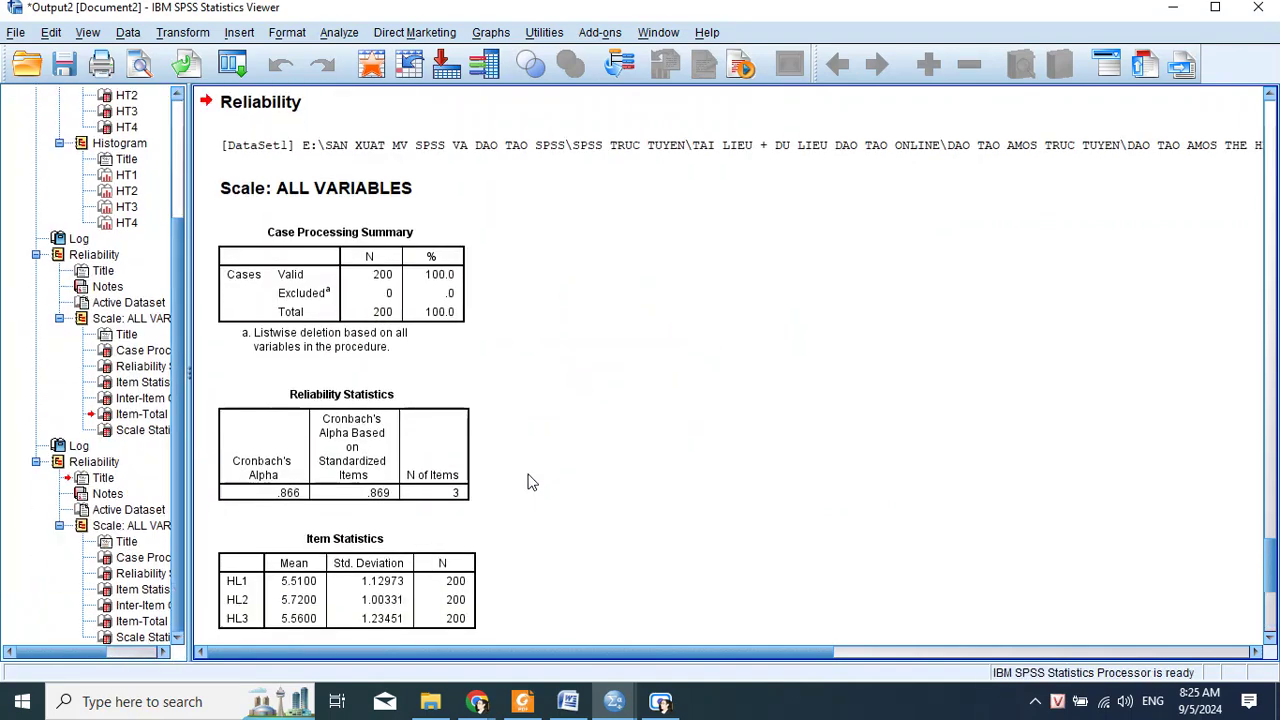
# Examine the HL scale's Cronbach's alpha in Reliability Statistics and the corrected item-total correlations of HL1 to HL3
pyautogui.scroll(-3, 528, 480)
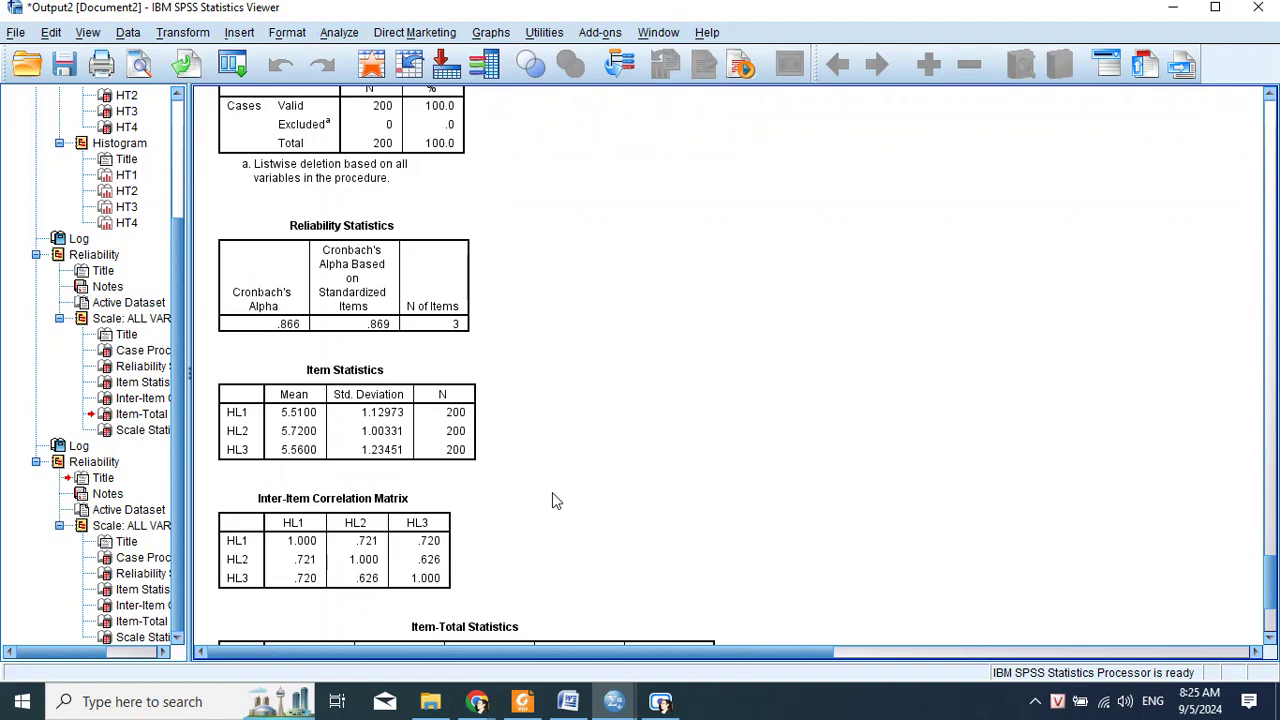
pyautogui.click(300, 328)
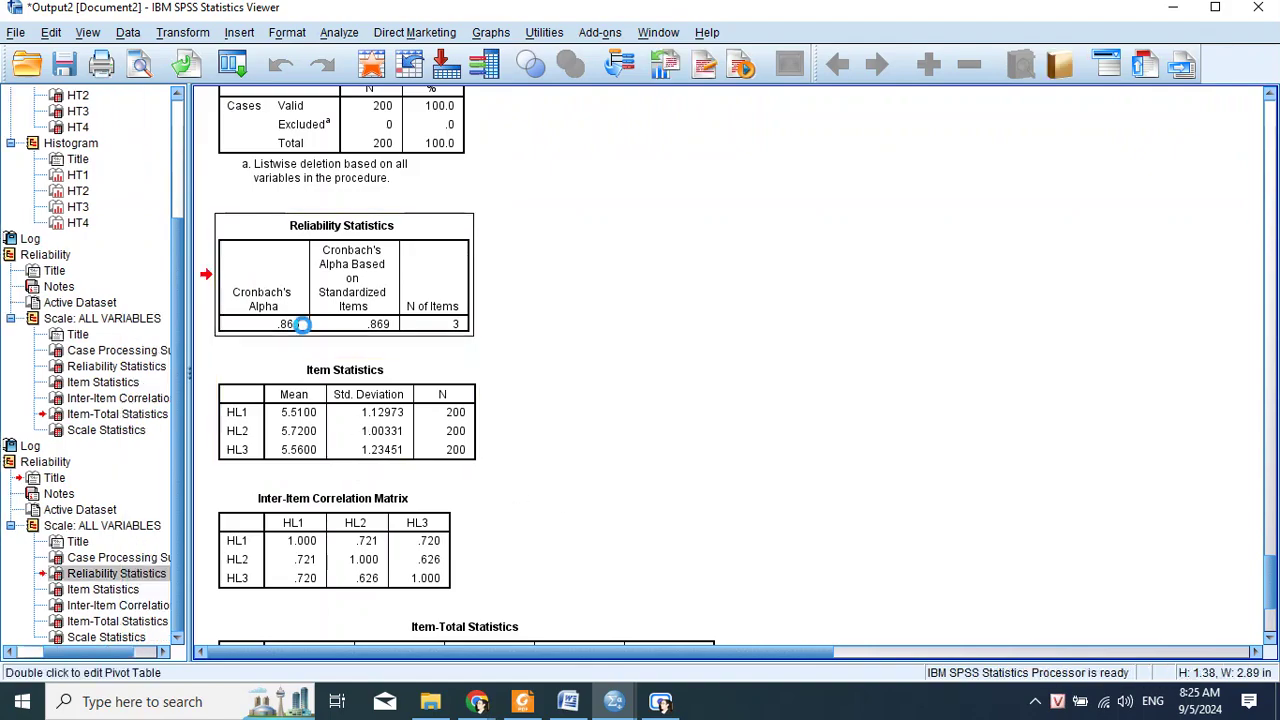
pyautogui.doubleClick(298, 326)
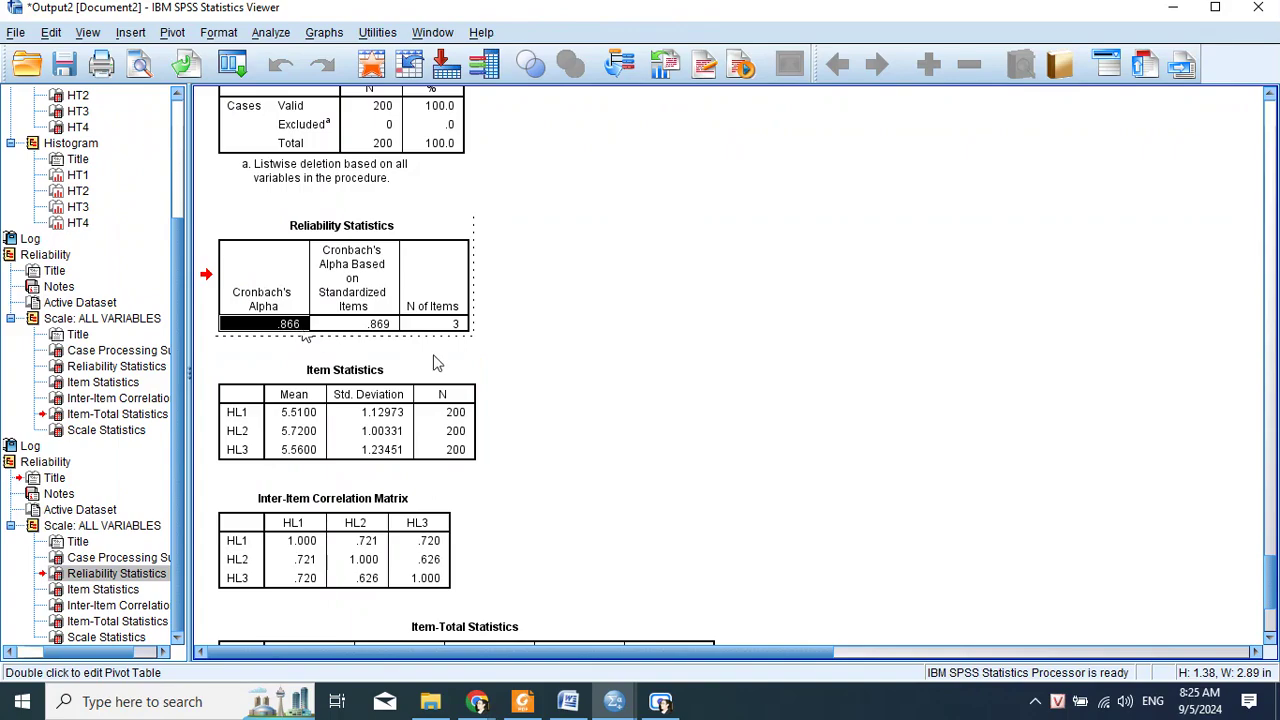
pyautogui.scroll(-5, 437, 363)
pyautogui.click(512, 503)
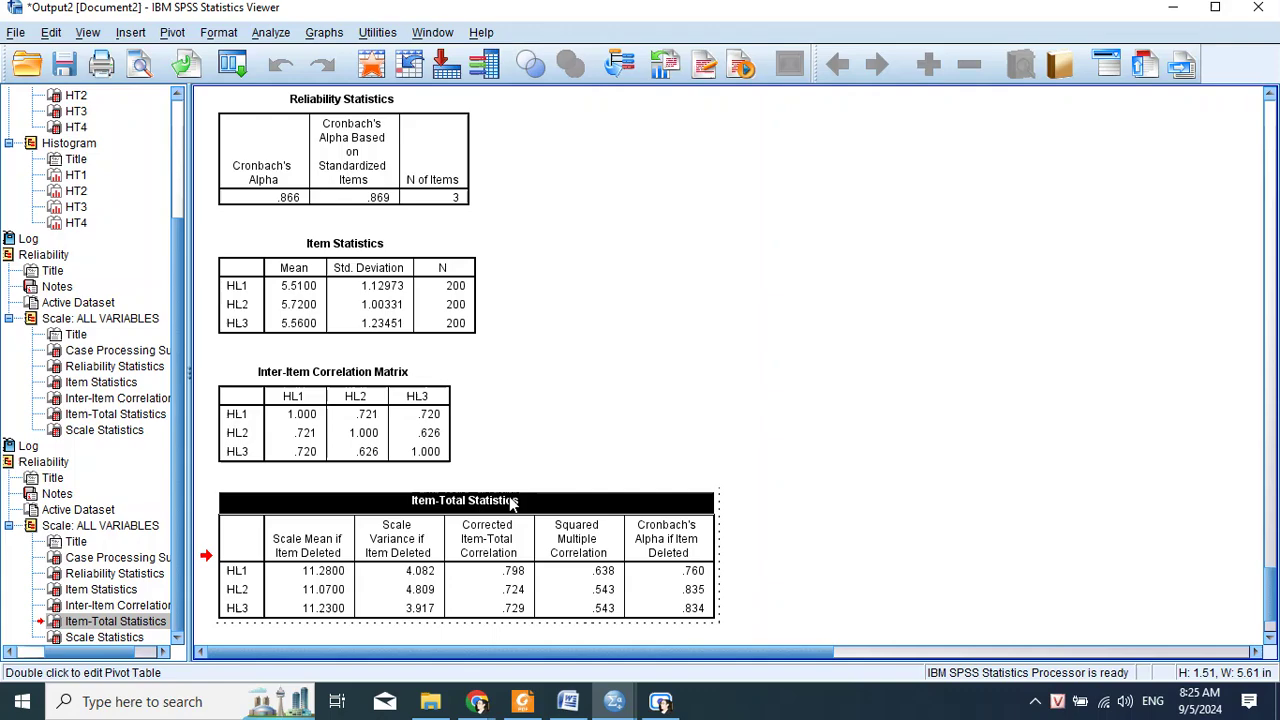
pyautogui.doubleClick(514, 572)
pyautogui.moveTo(514, 572); pyautogui.dragTo(517, 611)
pyautogui.scroll(-2, 573, 604)
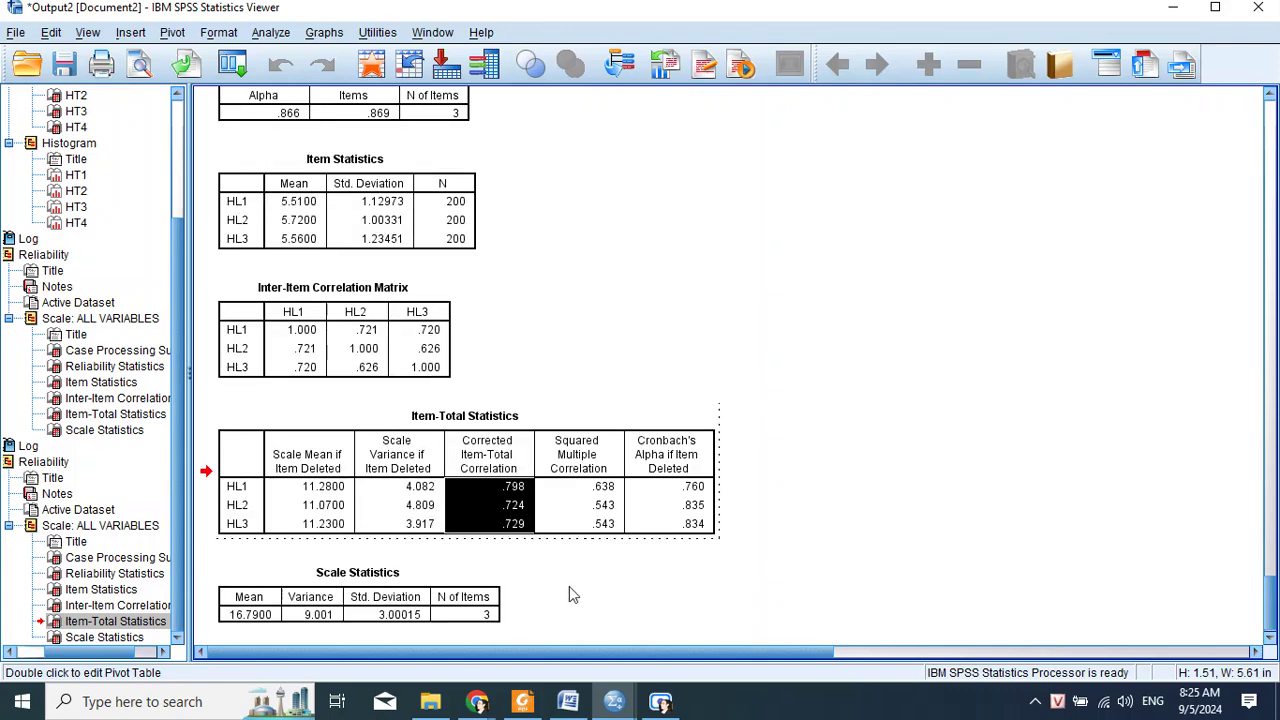
pyautogui.click(660, 400)
# Run a reliability analysis with the Alpha model on TT1 to TT4, replacing HL1 to HL3 as the items
pyautogui.click(339, 32)
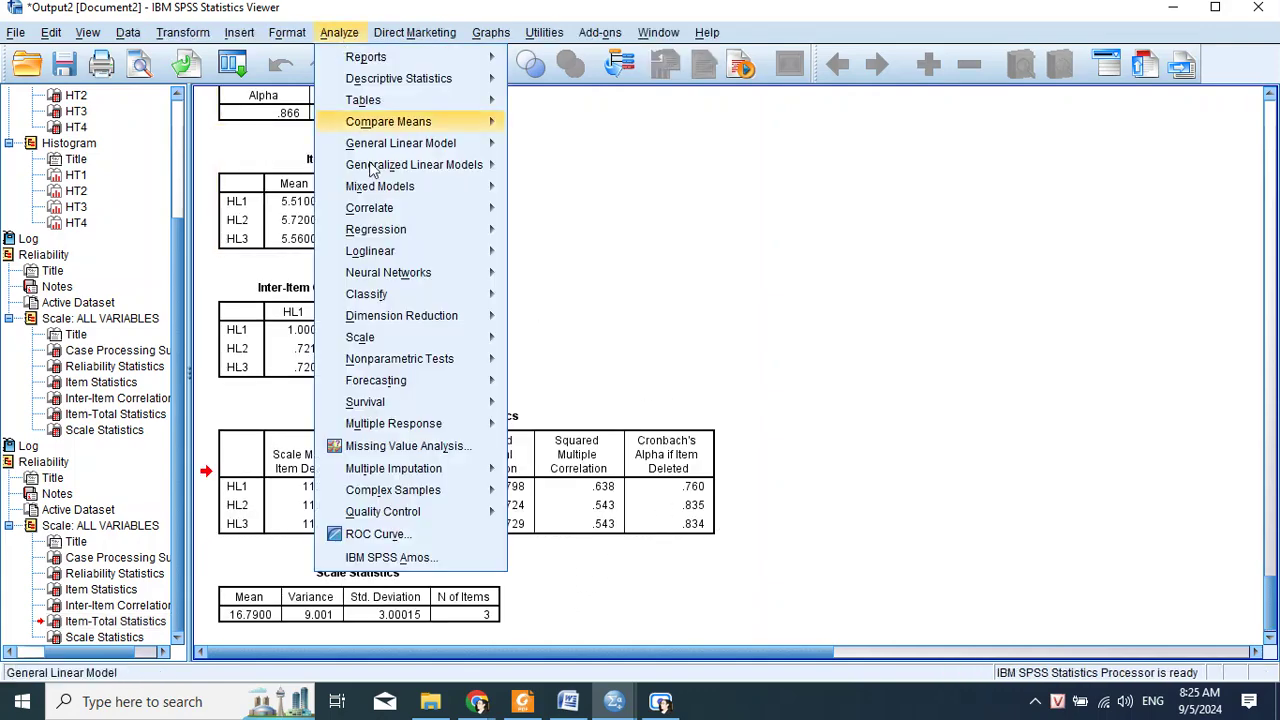
pyautogui.moveTo(400, 358)
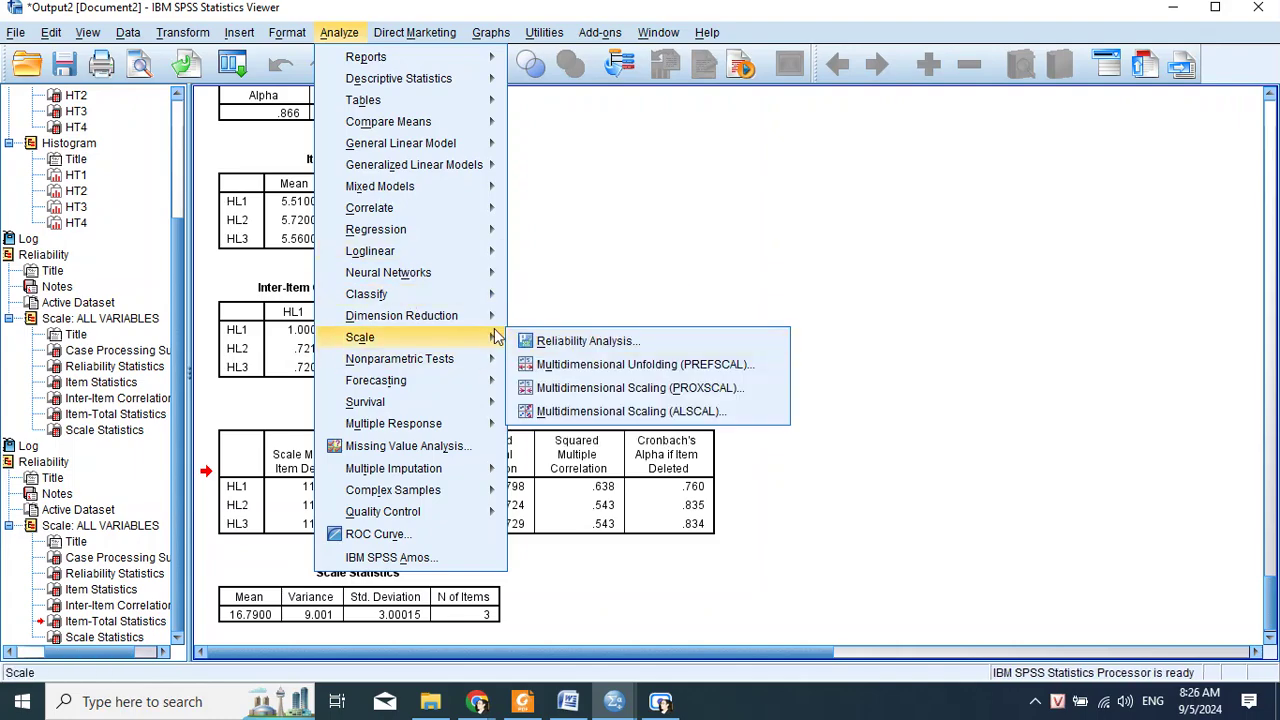
pyautogui.click(560, 337)
pyautogui.keyDown('shift'); pyautogui.click(657, 253); pyautogui.keyUp('shift')
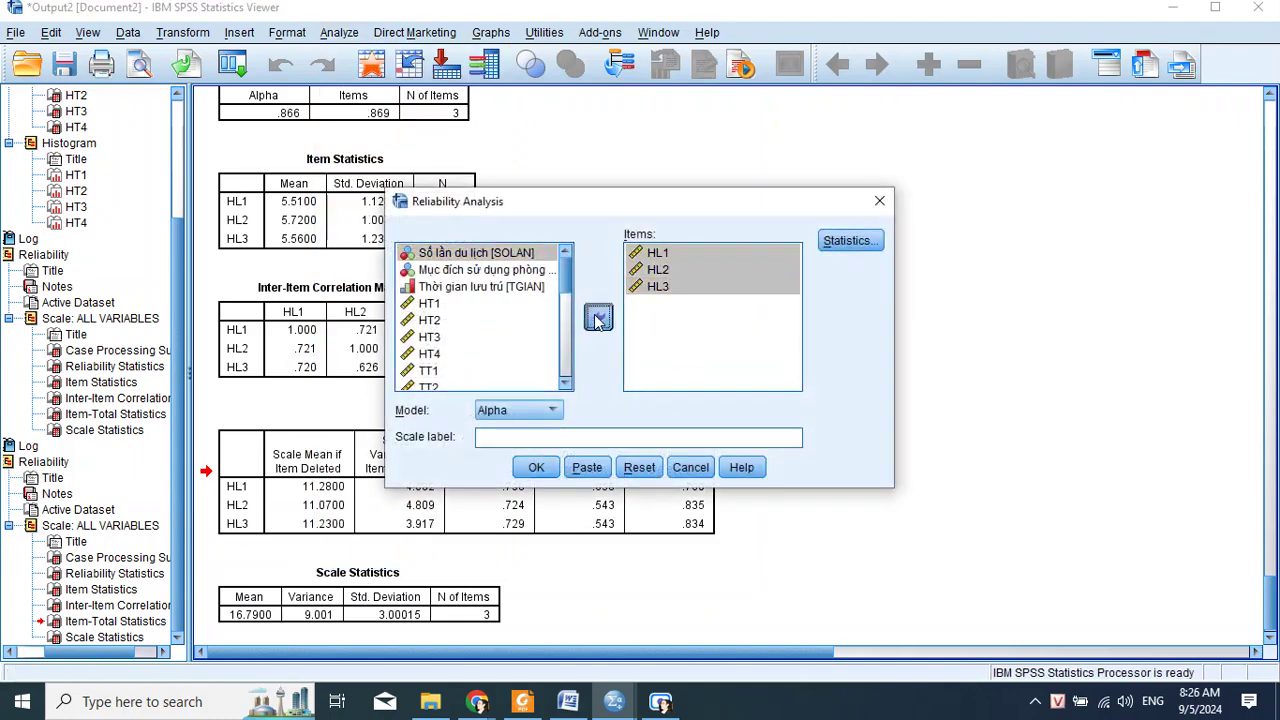
pyautogui.click(598, 317)
pyautogui.click(428, 320)
pyautogui.keyDown('shift'); pyautogui.click(428, 371); pyautogui.keyUp('shift')
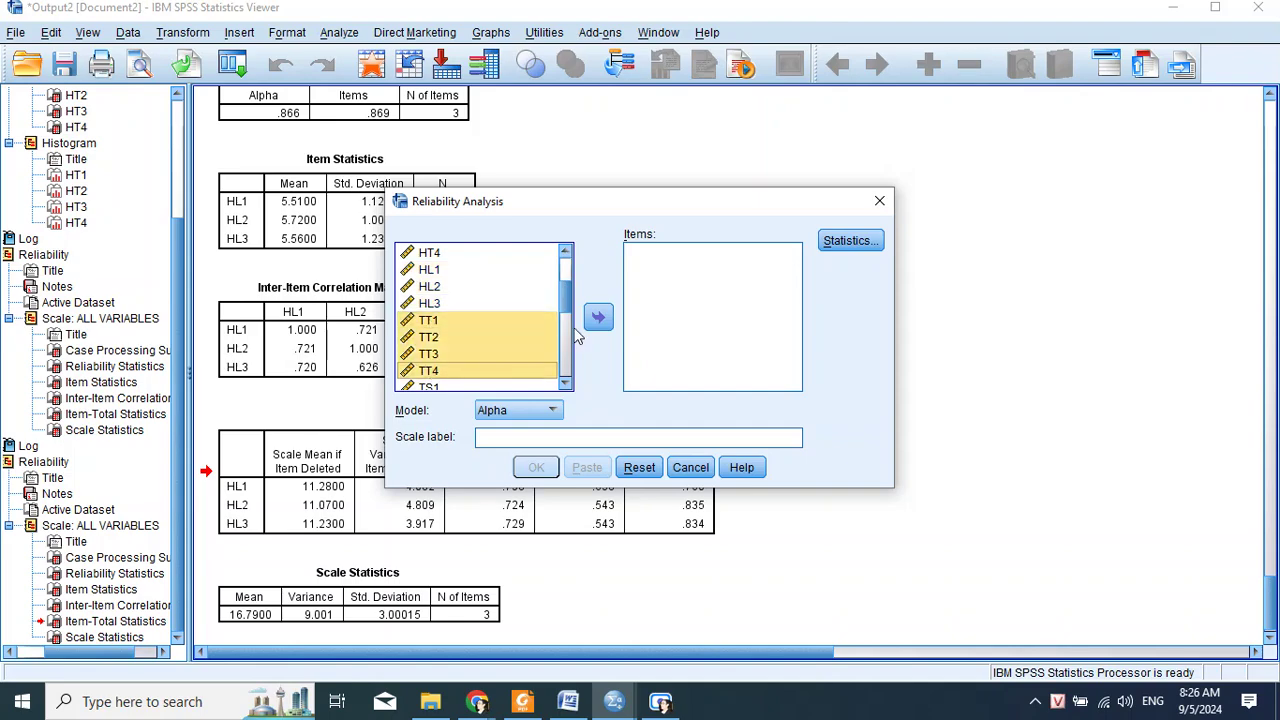
pyautogui.click(598, 317)
pyautogui.click(536, 467)
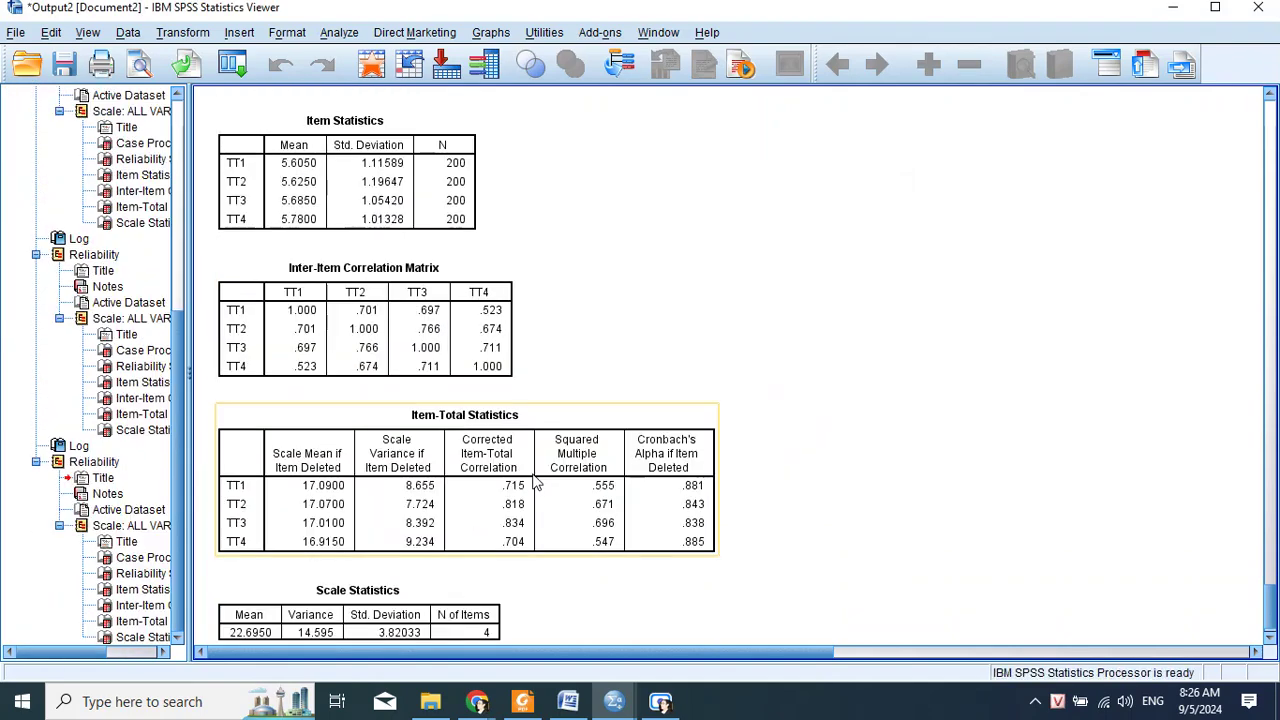
# Examine the TT scale's Cronbach's alpha in Reliability Statistics and the corrected item-total correlations of TT1 to TT4
pyautogui.scroll(1, 338, 293)
pyautogui.click(338, 293)
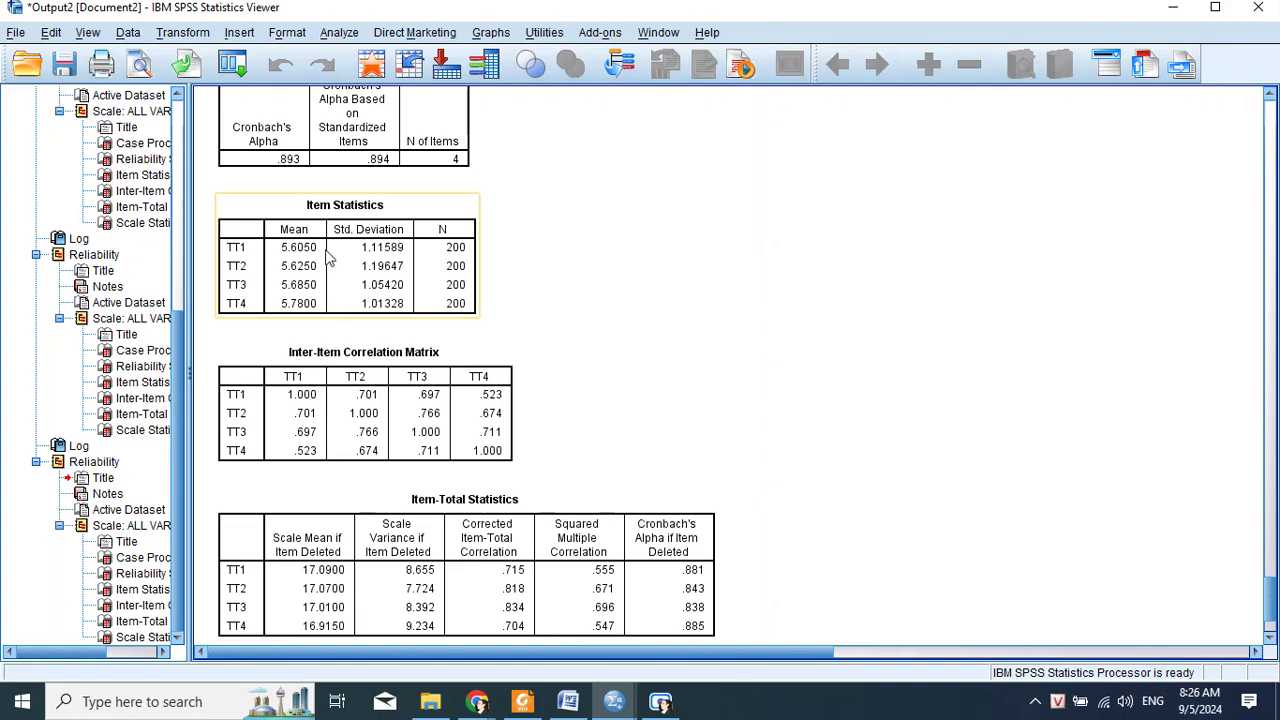
pyautogui.click(293, 158)
pyautogui.doubleClick(293, 162)
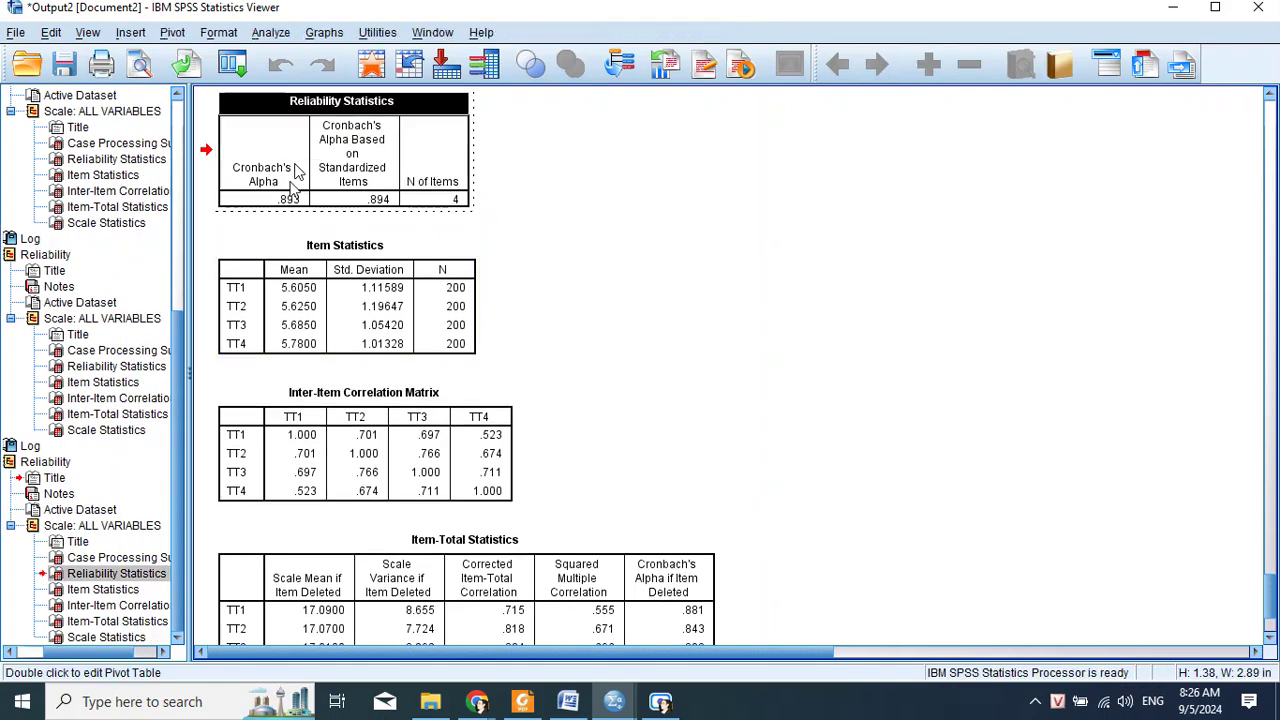
pyautogui.click(290, 199)
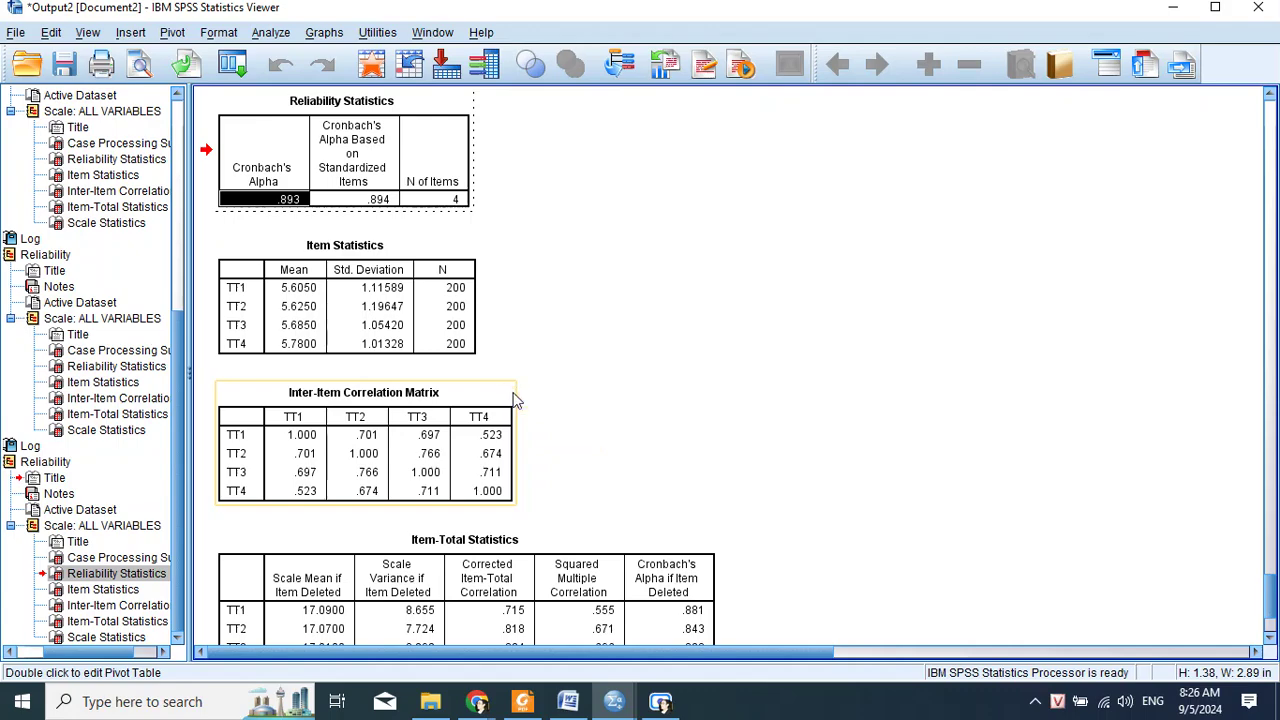
pyautogui.scroll(-3, 516, 400)
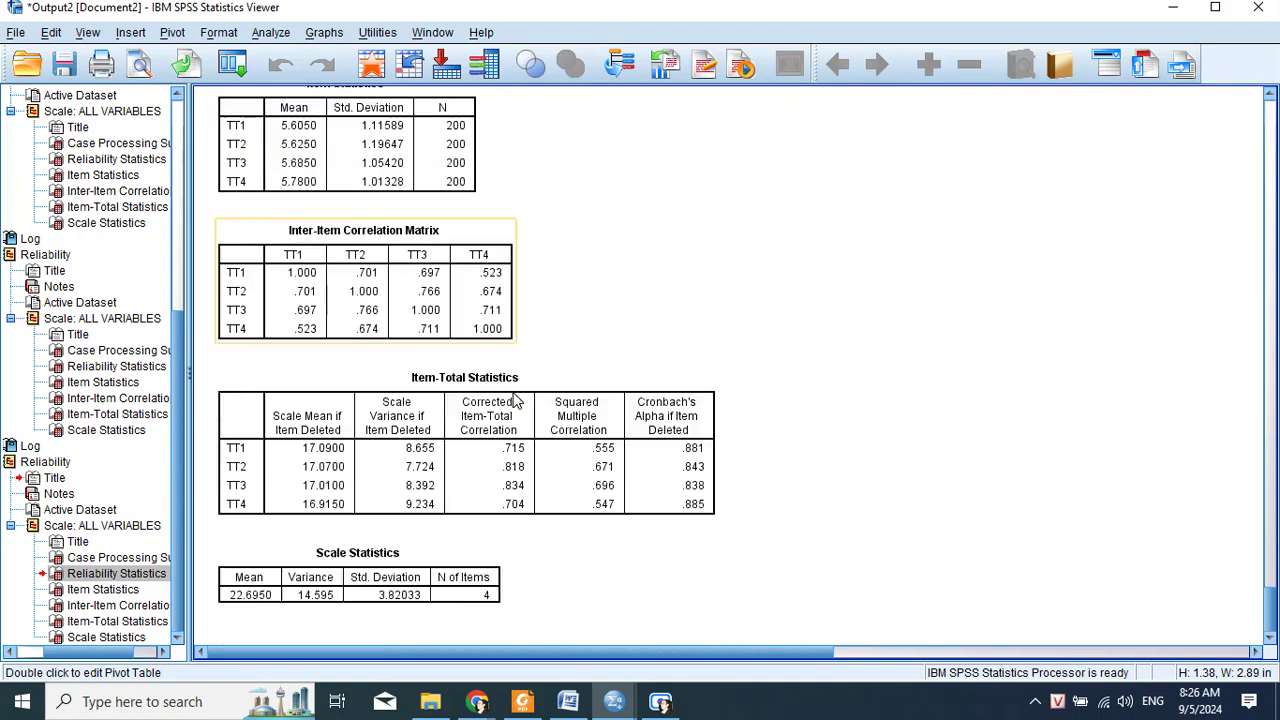
pyautogui.click(524, 468)
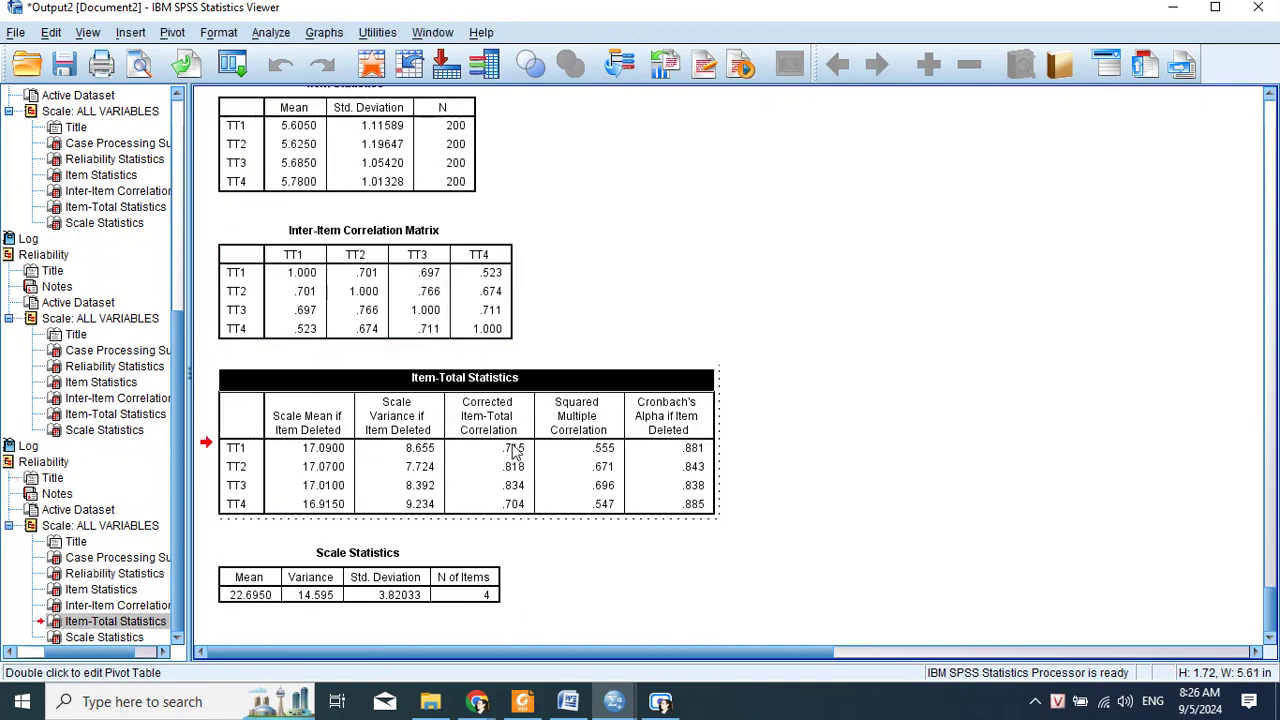
pyautogui.moveTo(515, 448); pyautogui.dragTo(520, 508)
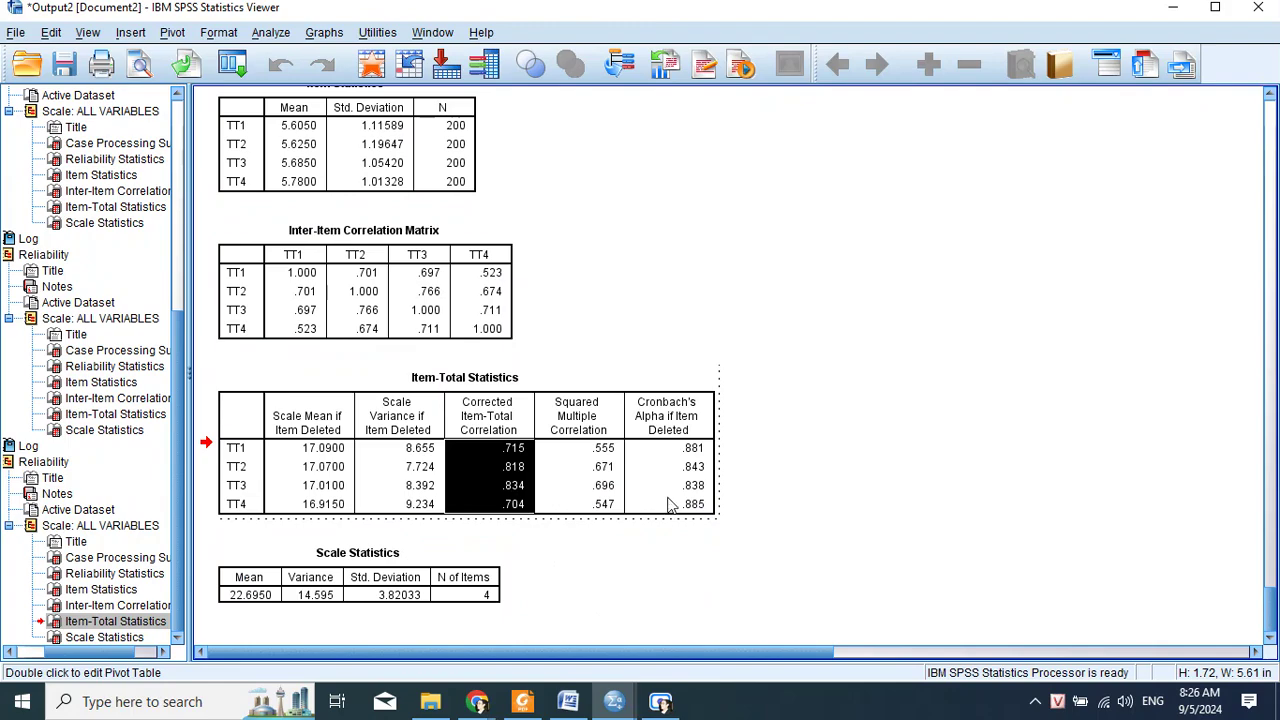
pyautogui.click(814, 478)
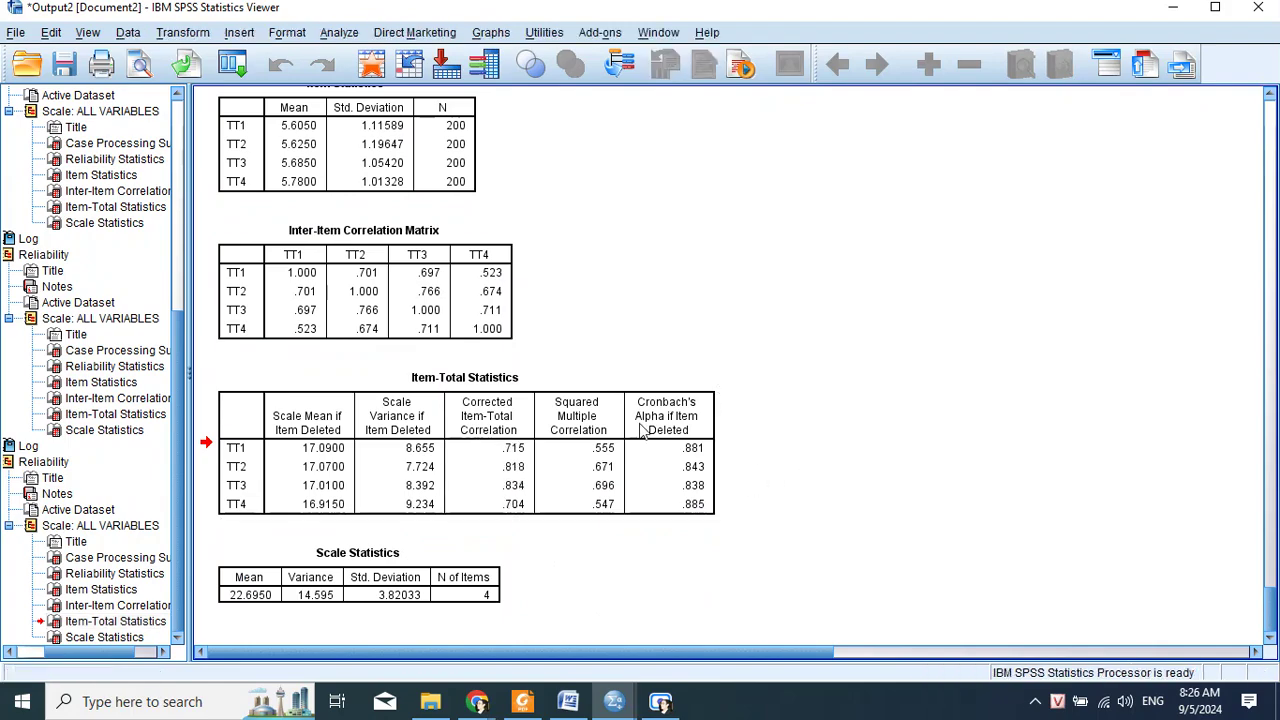
# Run a reliability analysis with the Alpha model on TS1 to TS4, replacing TT1 to TT4 as the items
pyautogui.click(339, 33)
pyautogui.moveTo(420, 338)
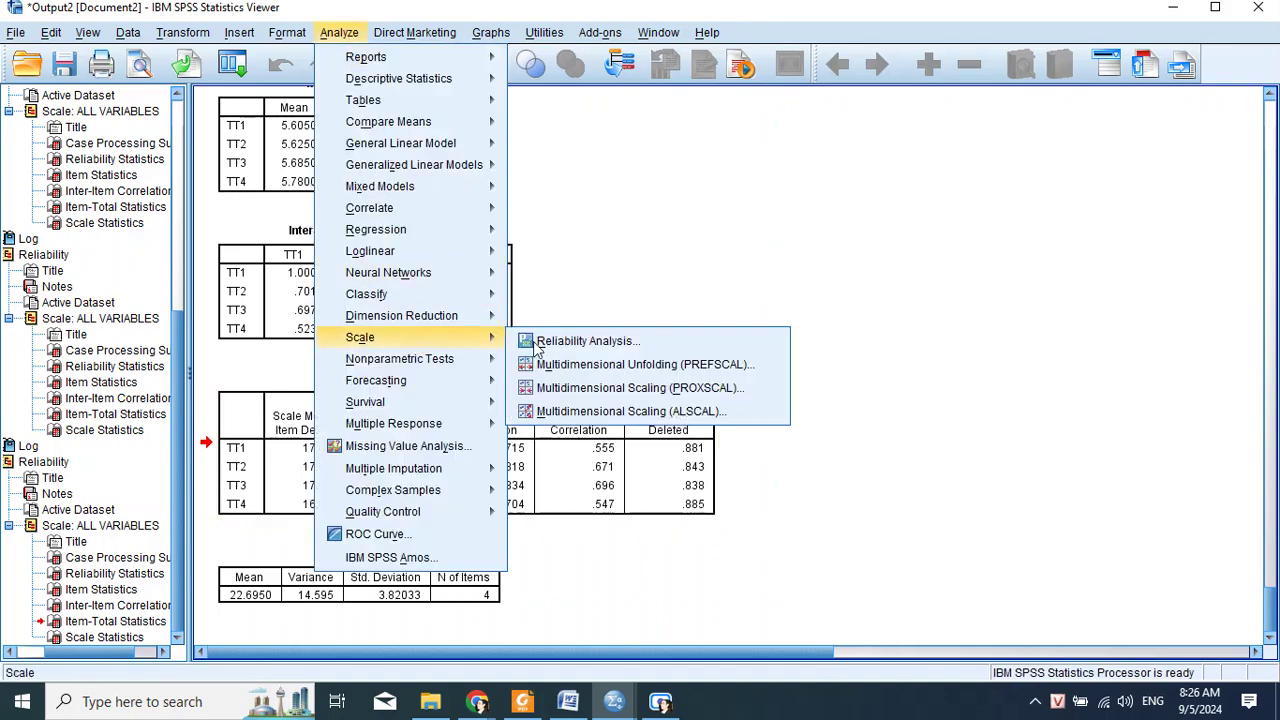
pyautogui.click(572, 342)
pyautogui.click(657, 303)
pyautogui.keyDown('shift'); pyautogui.click(657, 252); pyautogui.keyUp('shift')
pyautogui.click(598, 317)
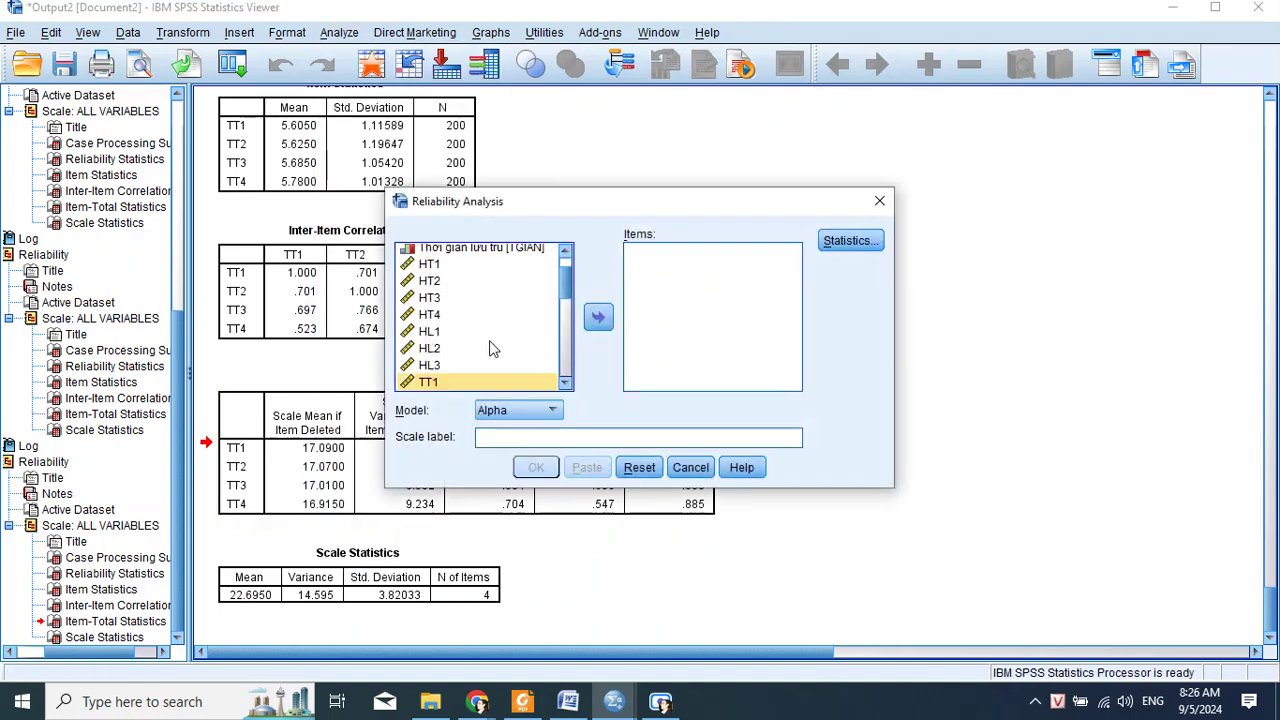
pyautogui.scroll(-3, 453, 336)
pyautogui.click(435, 354)
pyautogui.scroll(-1, 440, 354)
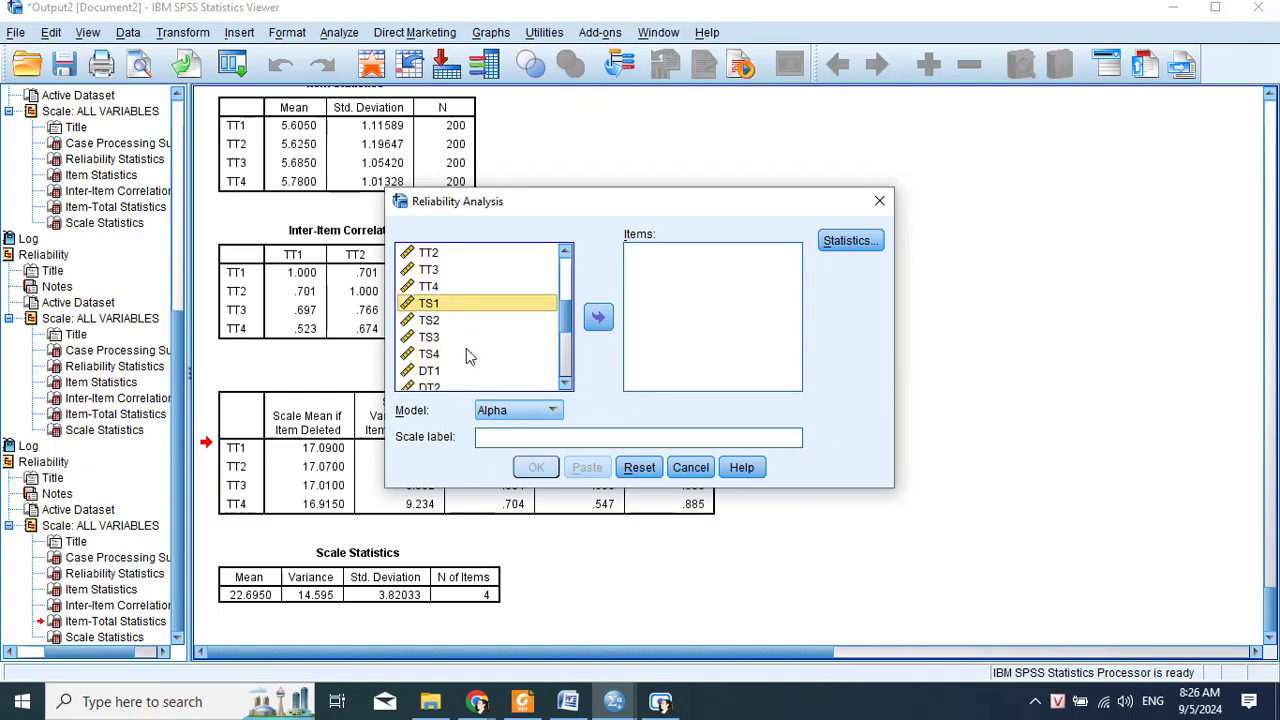
pyautogui.keyDown('shift'); pyautogui.click(430, 354); pyautogui.keyUp('shift')
pyautogui.click(598, 317)
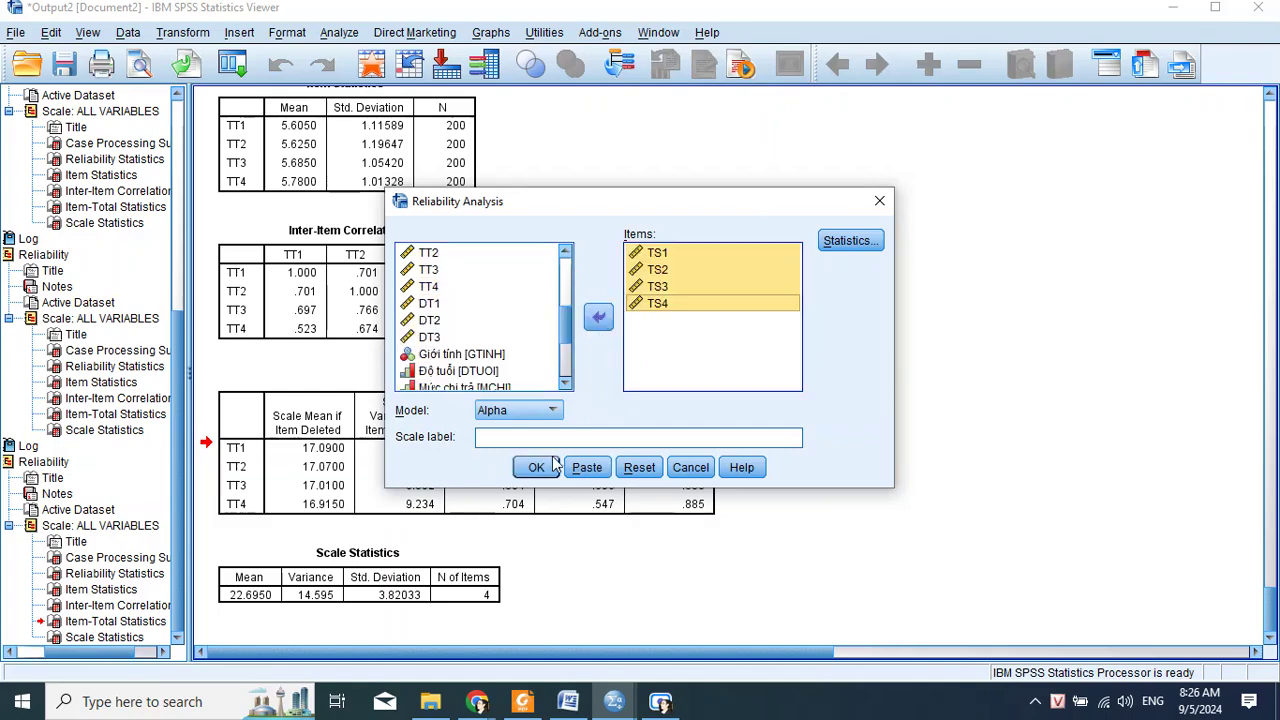
pyautogui.click(536, 467)
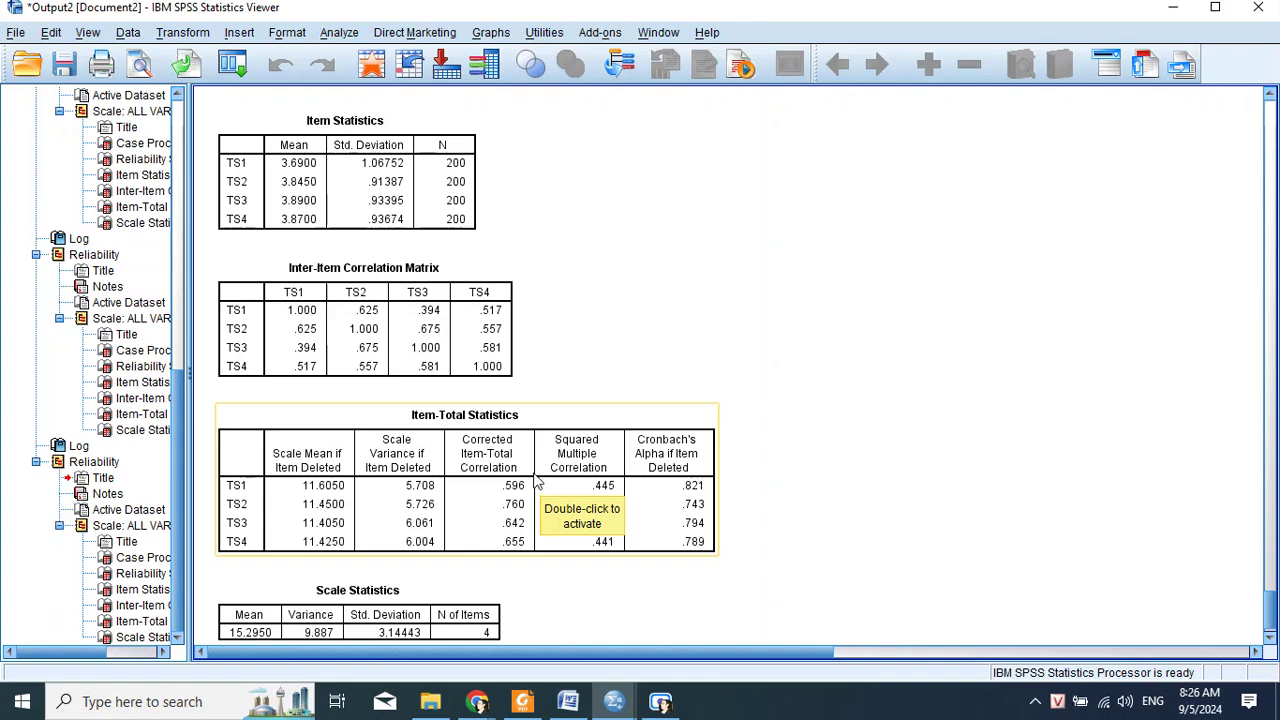
# Examine the TS scale's Cronbach's alpha in Reliability Statistics and the corrected item-total correlations of TS1 to TS4
pyautogui.scroll(3, 537, 483)
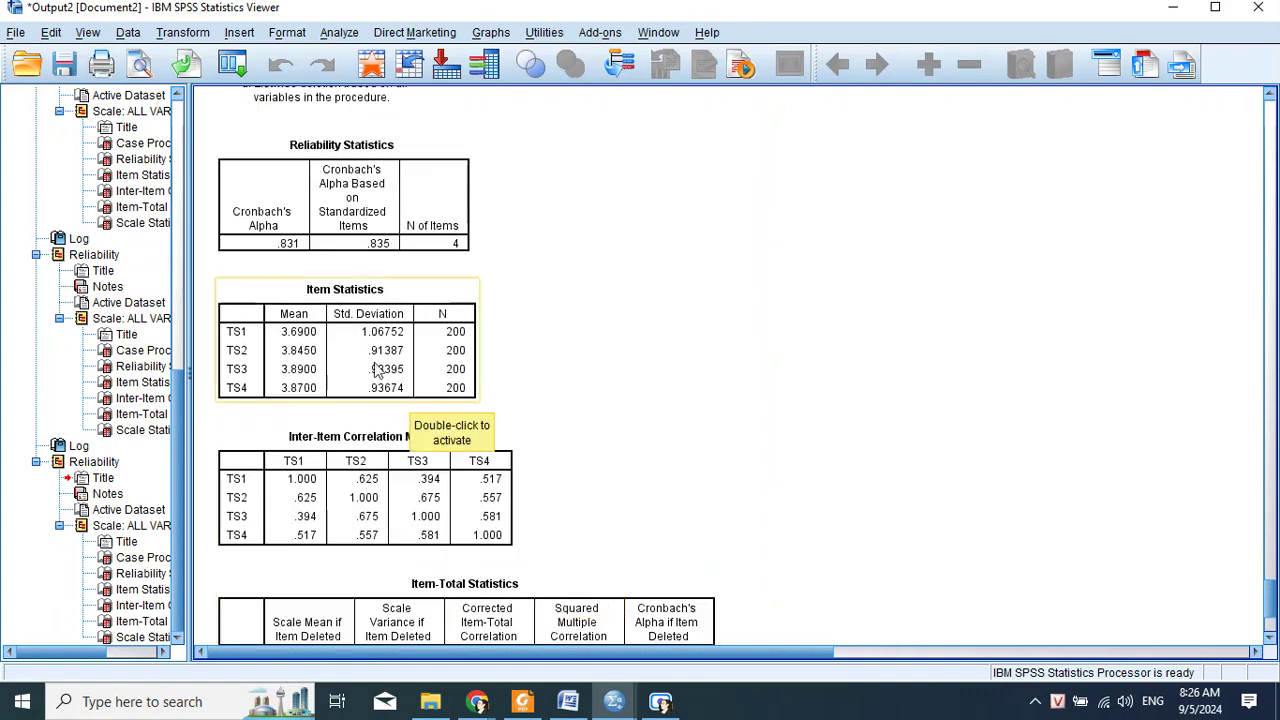
pyautogui.doubleClick(295, 248)
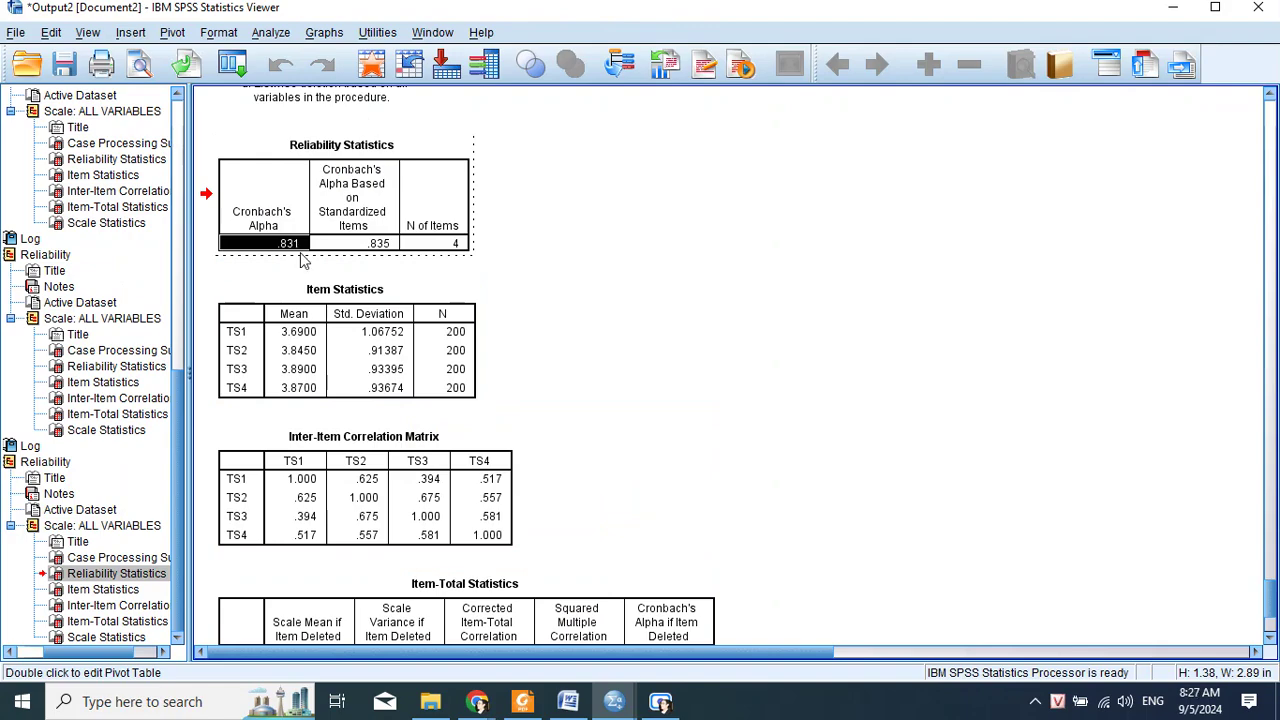
pyautogui.click(427, 382)
pyautogui.scroll(-5, 427, 382)
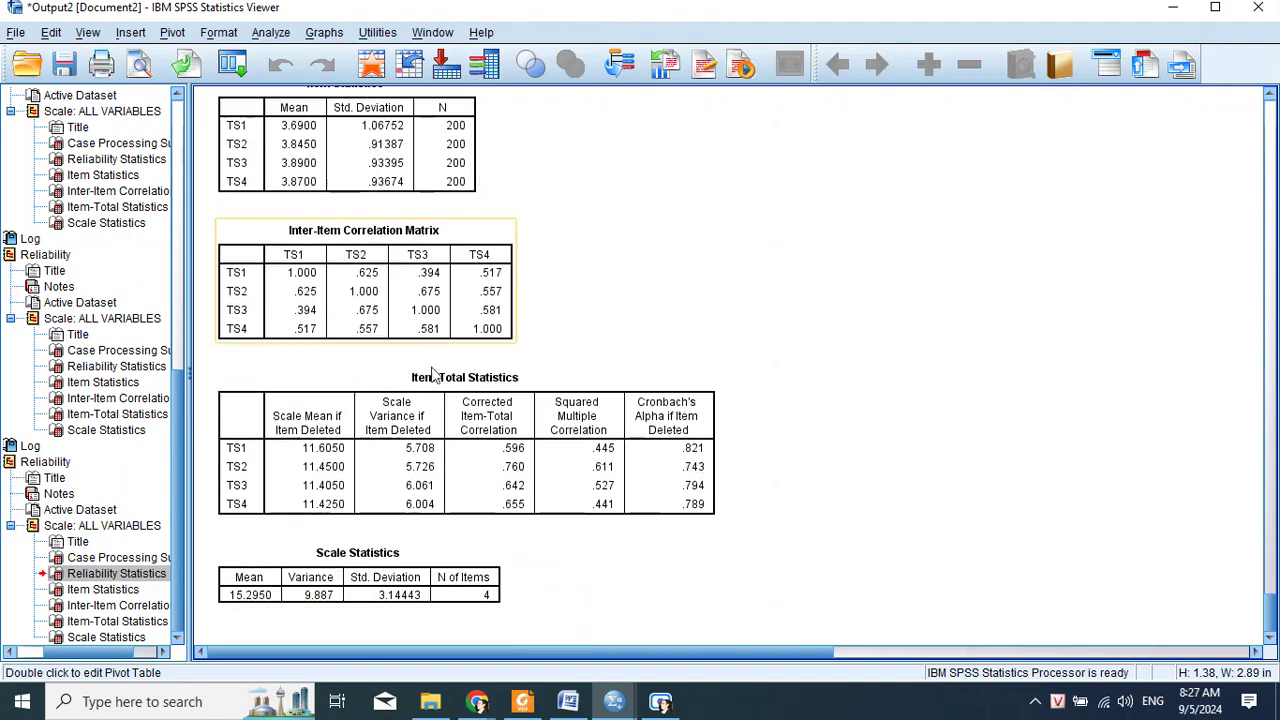
pyautogui.click(490, 473)
pyautogui.doubleClick(490, 473)
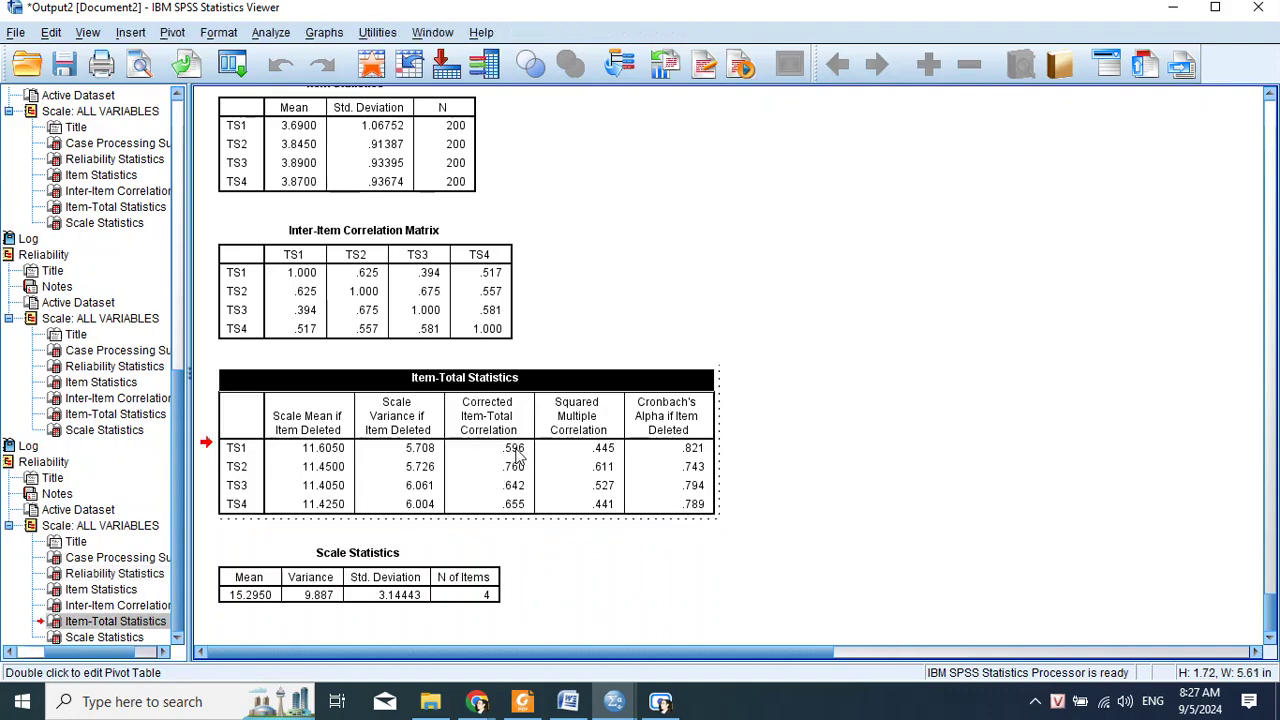
pyautogui.moveTo(512, 450); pyautogui.dragTo(516, 510)
pyautogui.click(826, 486)
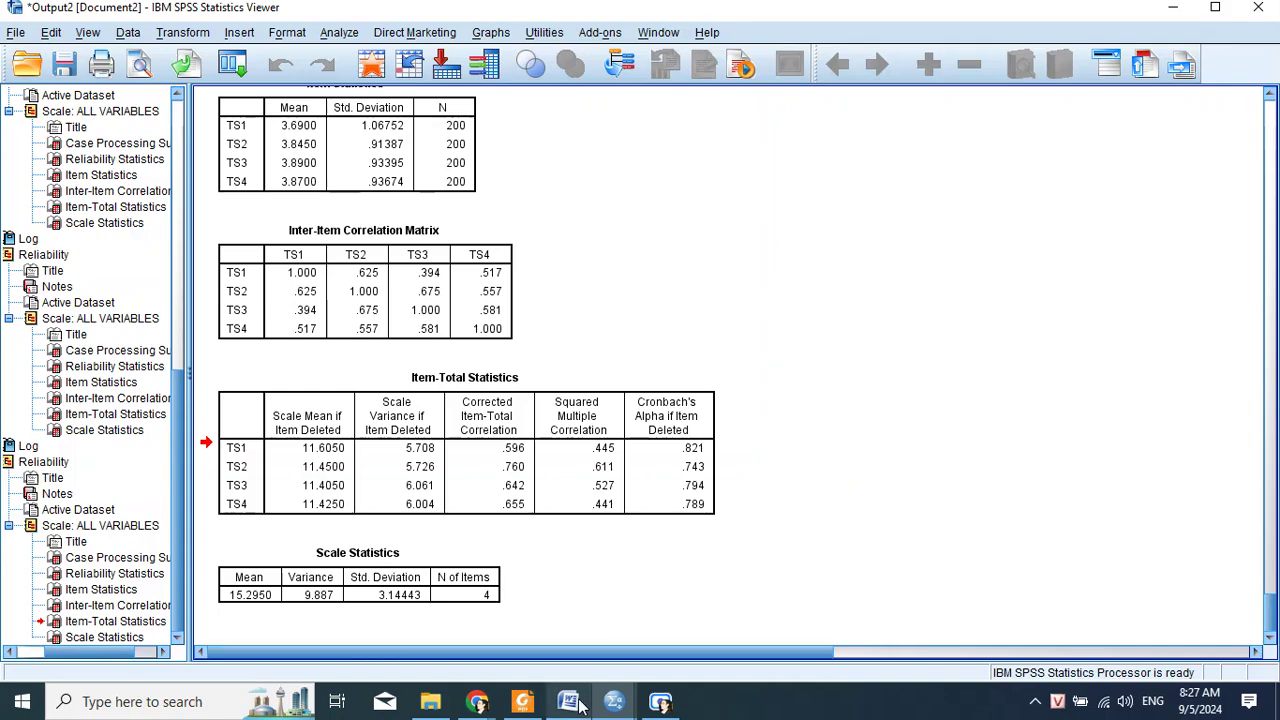
# Switch to the slides in Foxit Reader and show the exploratory factor analysis (EFA) title slide on page 11 in full screen
pyautogui.moveTo(528, 707)
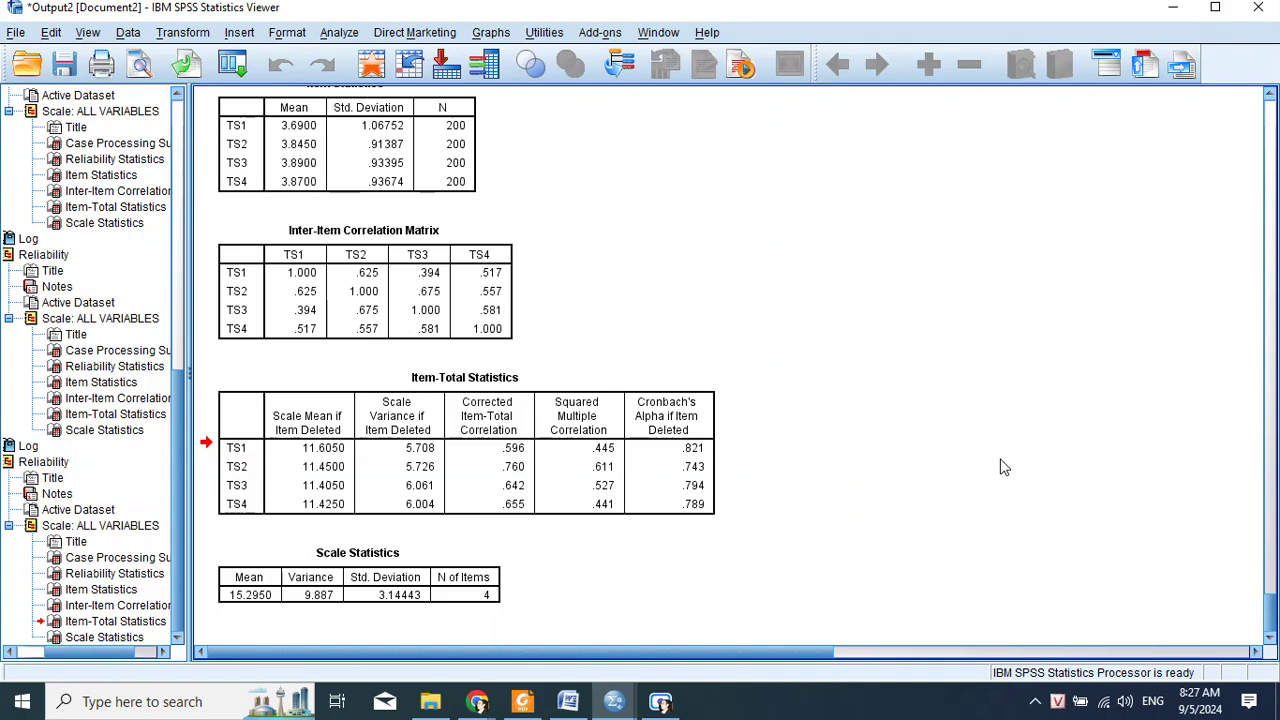
pyautogui.click(522, 701)
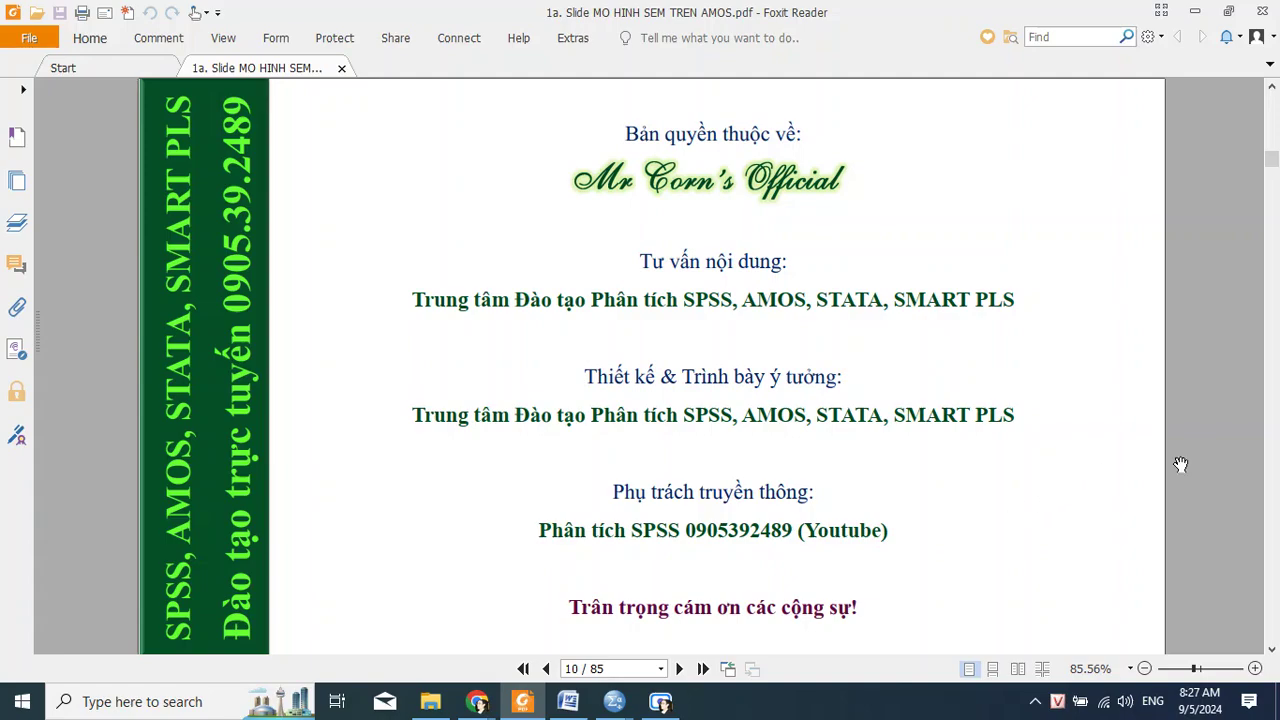
pyautogui.scroll(-2, 1180, 464)
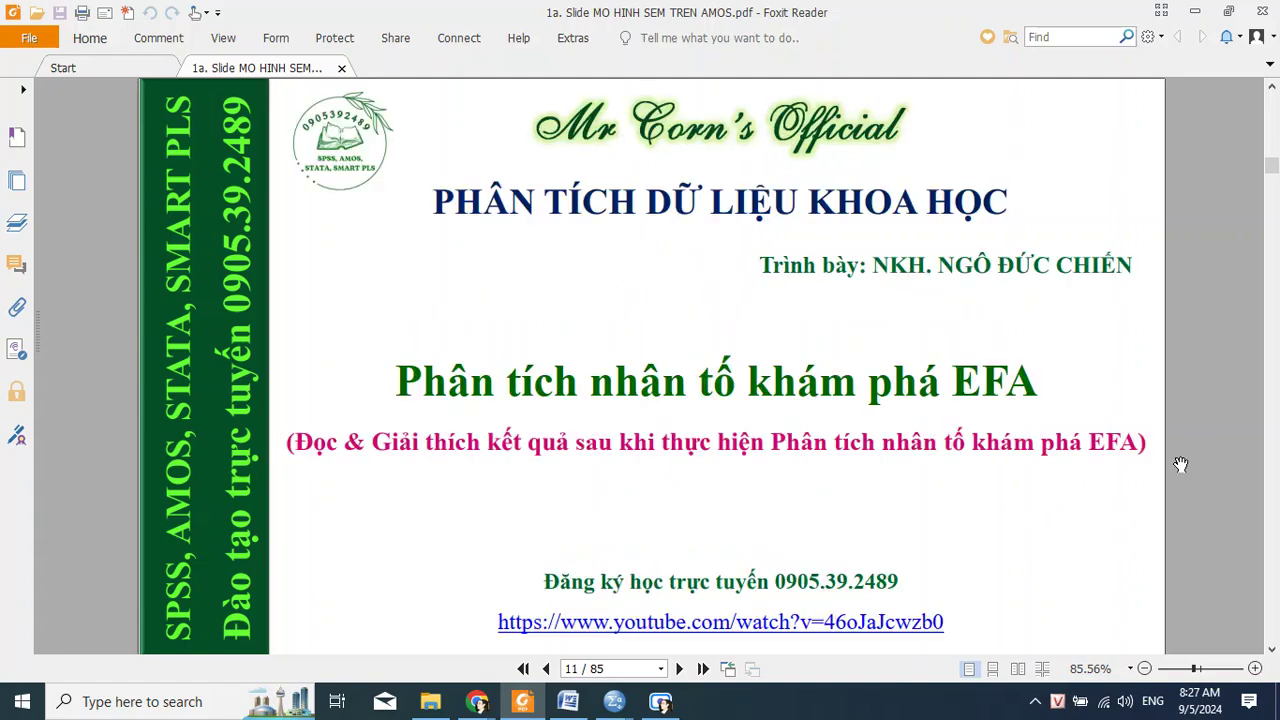
pyautogui.click(1163, 10)
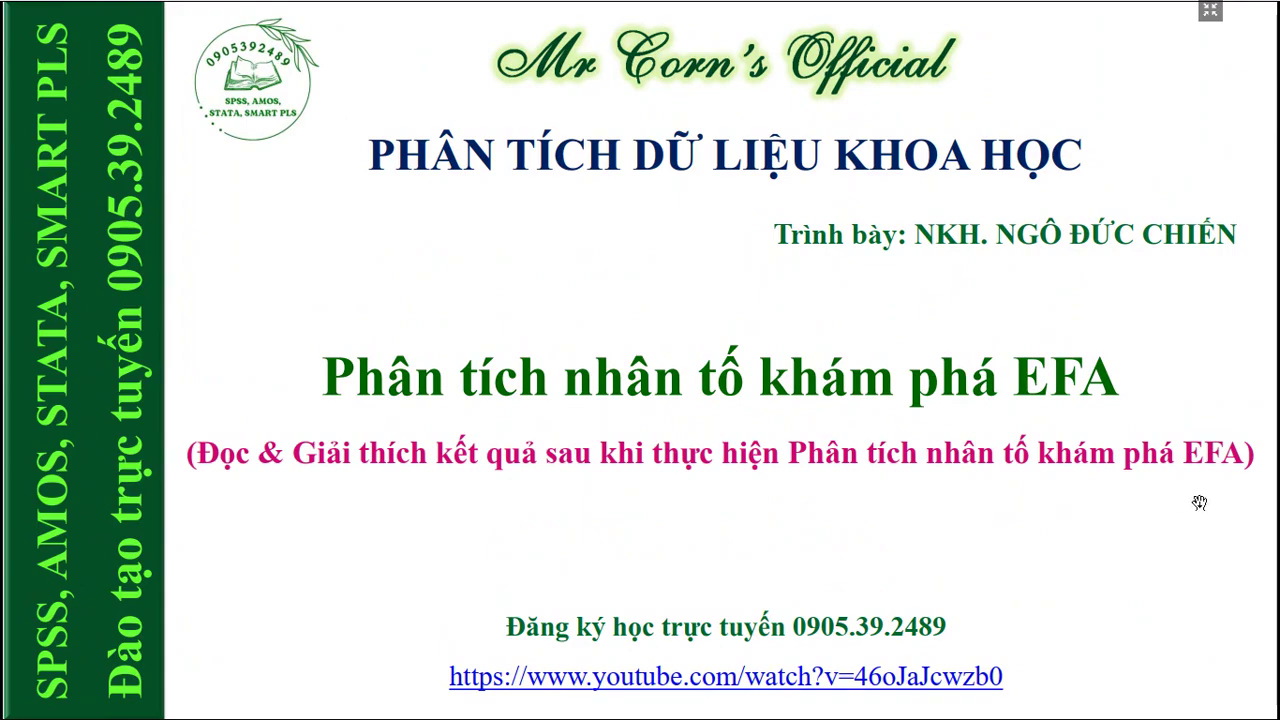
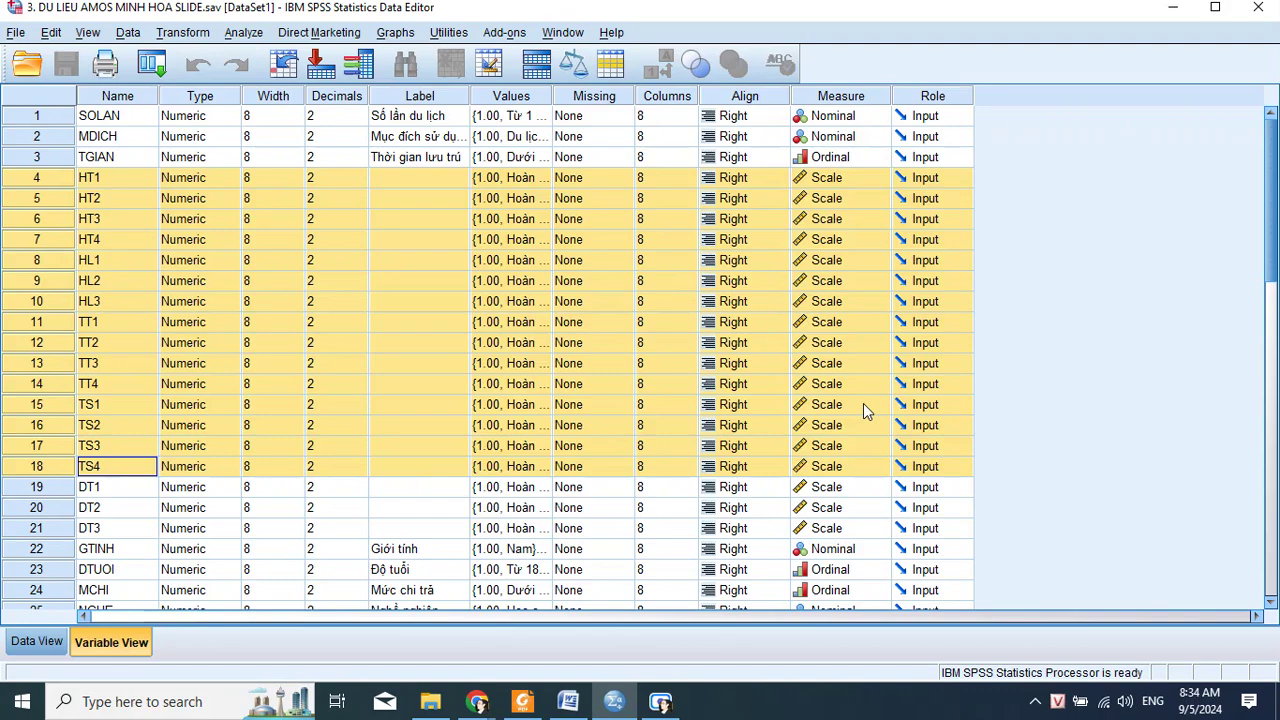
# Set up a Factor Analysis with HT1–HT4, HL1–HL3, TT1–TT4 and TS1–TS4 as the variables
pyautogui.click(242, 34)
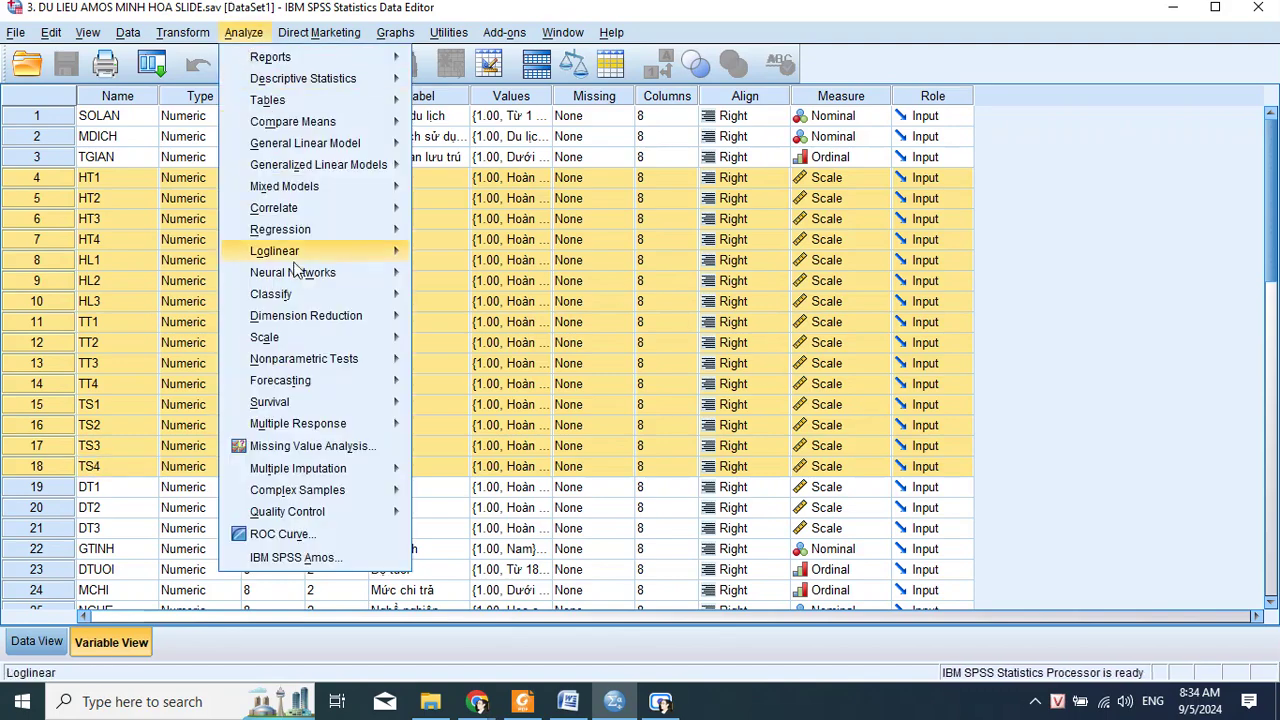
pyautogui.moveTo(300, 322)
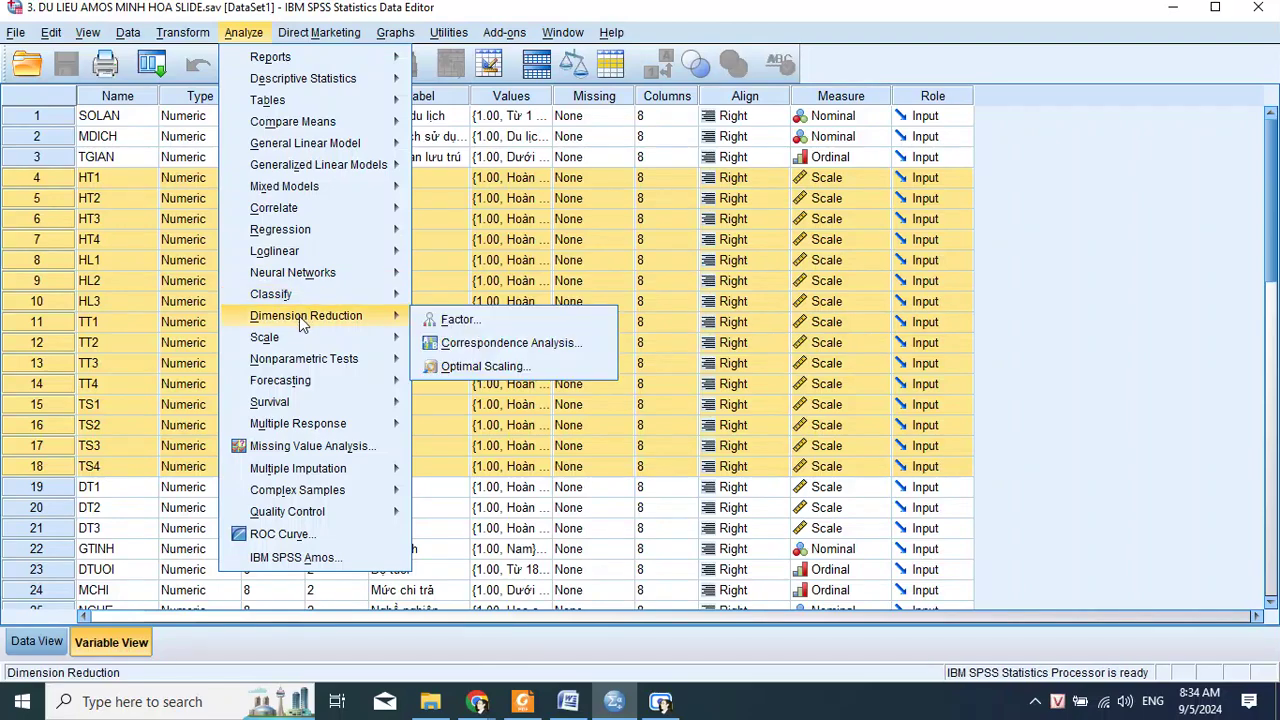
pyautogui.click(560, 331)
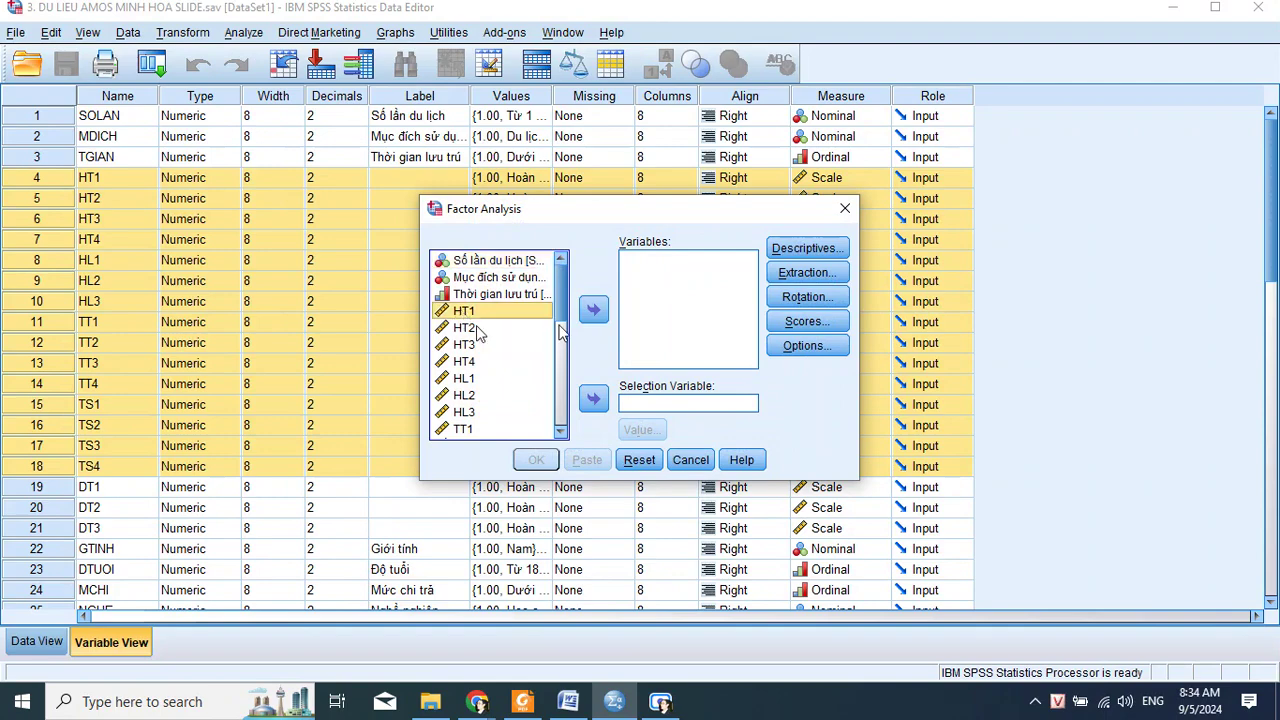
pyautogui.scroll(-3, 495, 345)
pyautogui.scroll(-1, 495, 345)
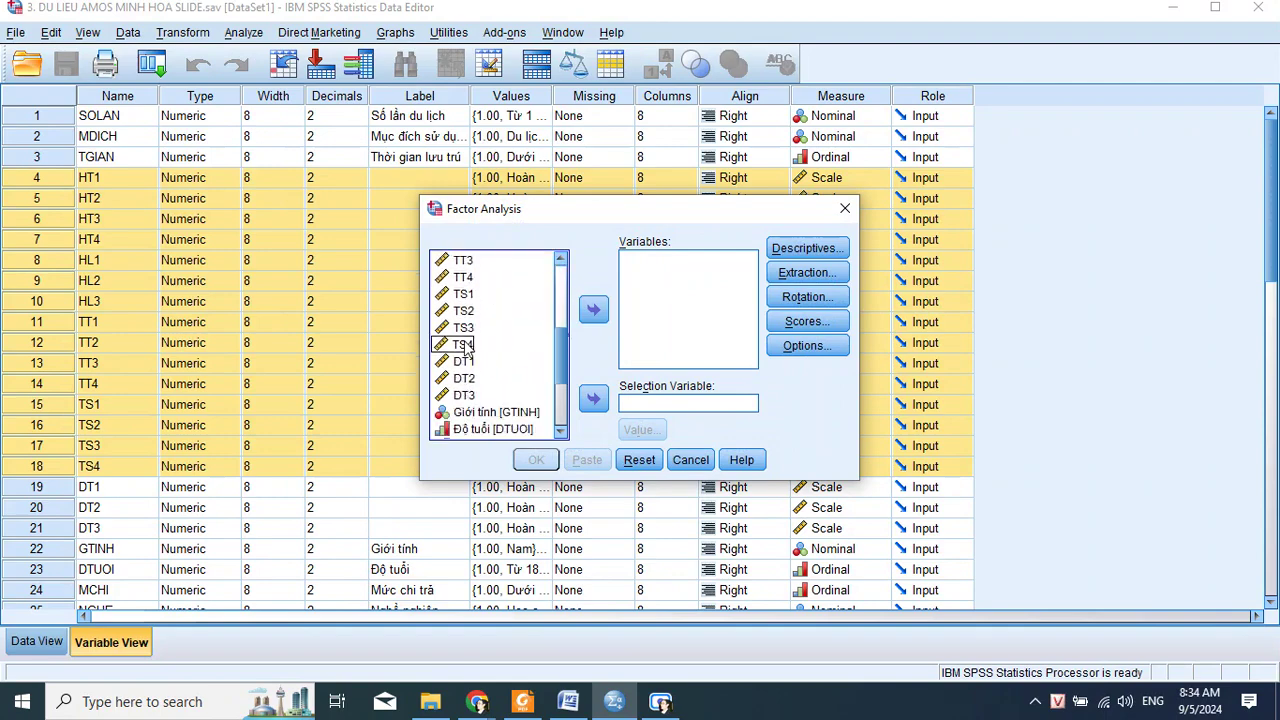
pyautogui.keyDown('shift'); pyautogui.click(523, 344); pyautogui.keyUp('shift')
pyautogui.click(592, 311)
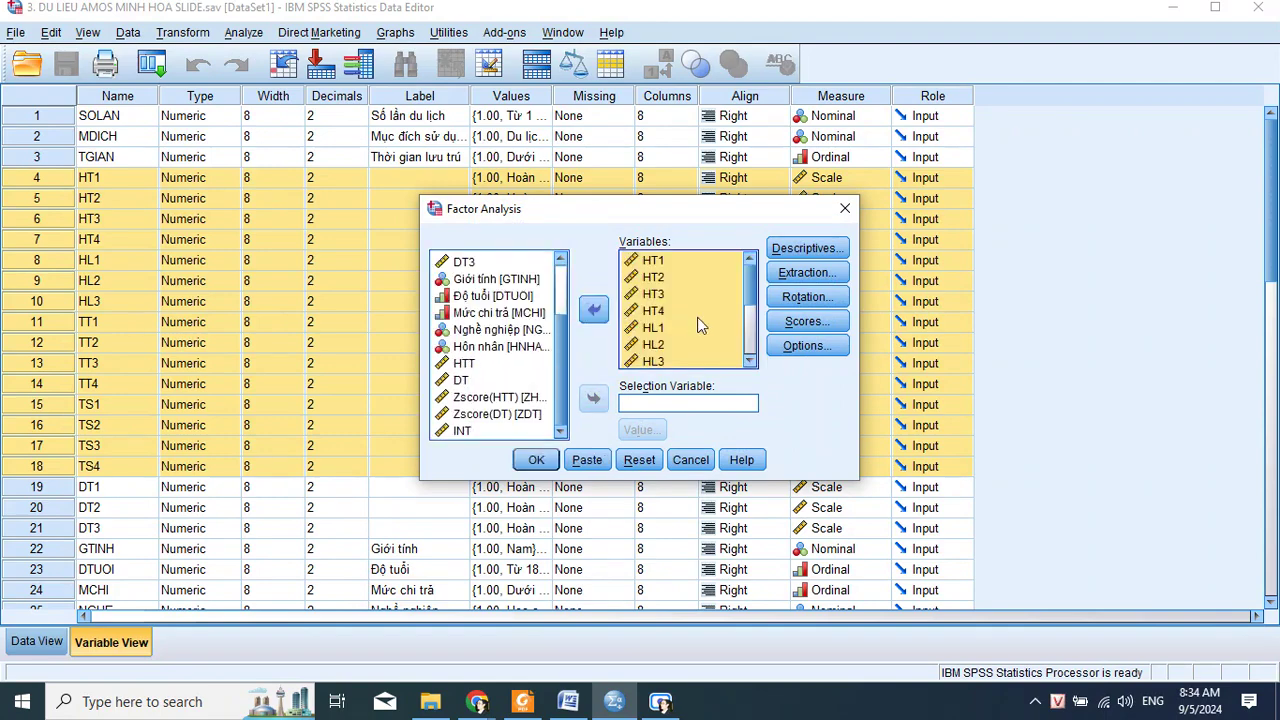
pyautogui.click(701, 309)
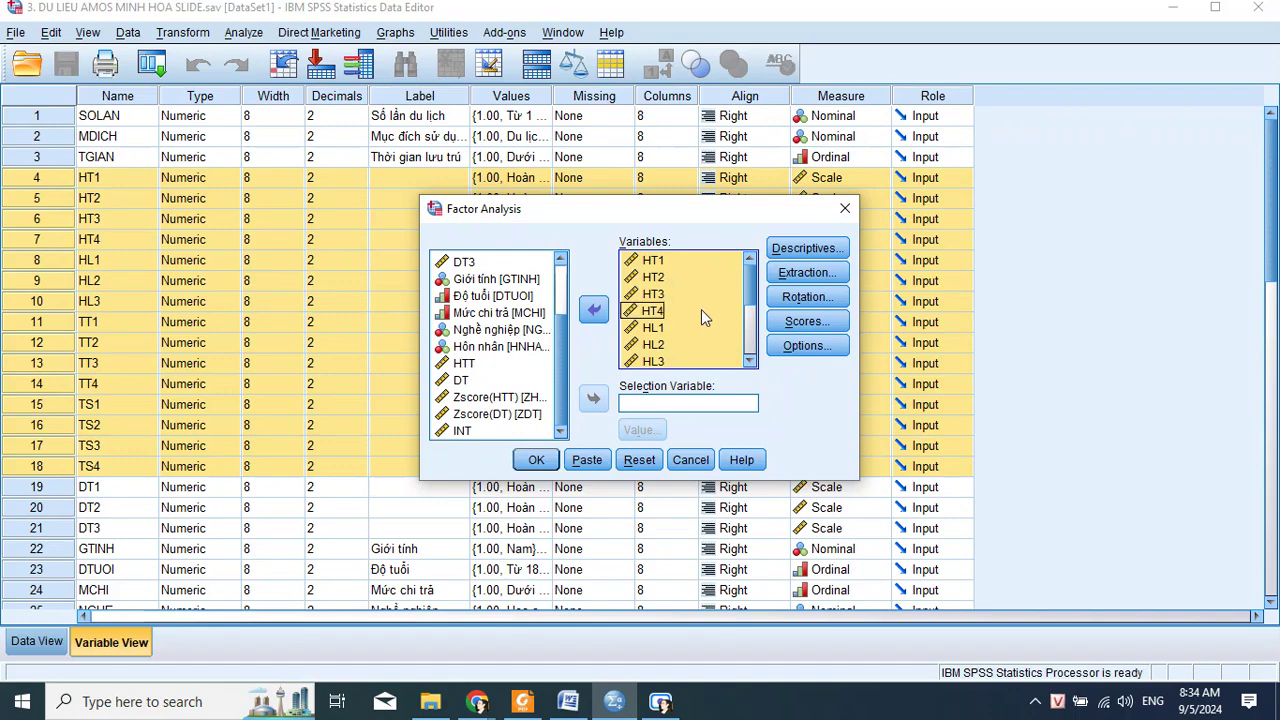
pyautogui.scroll(2, 495, 340)
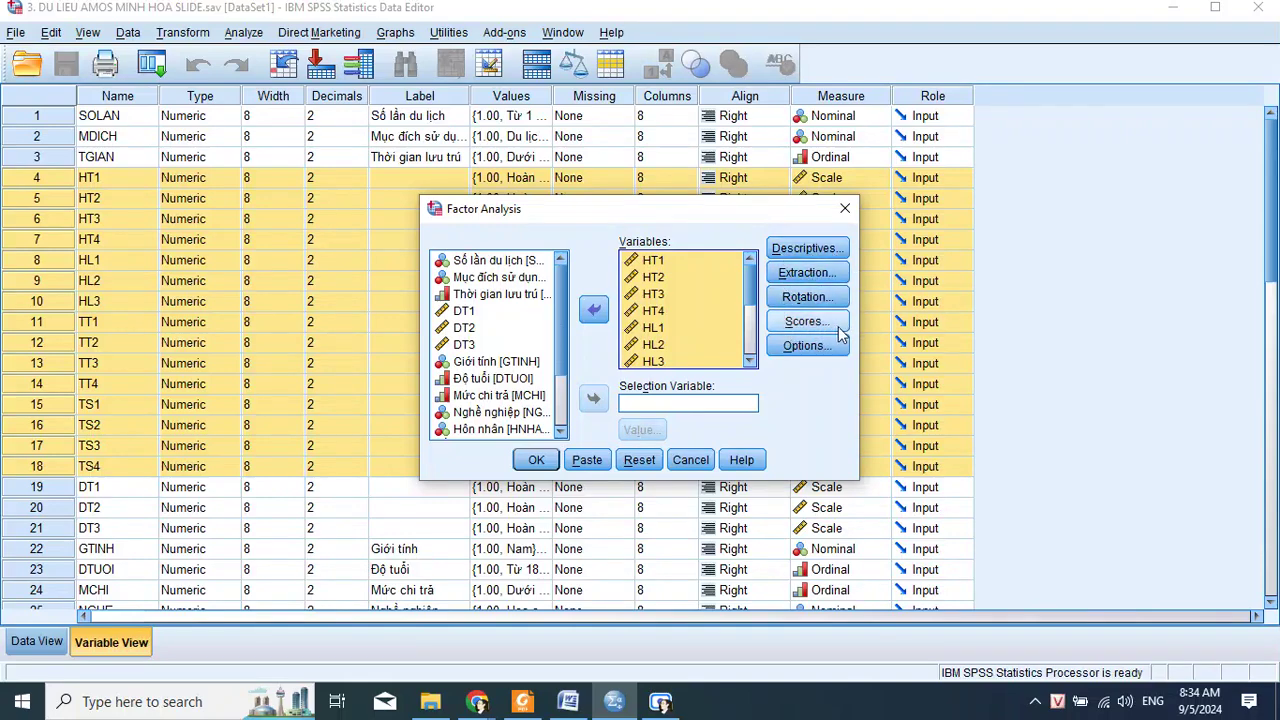
# Add univariate descriptives, correlation coefficients, and KMO and Bartlett's test of sphericity to the factor analysis descriptives
pyautogui.click(807, 250)
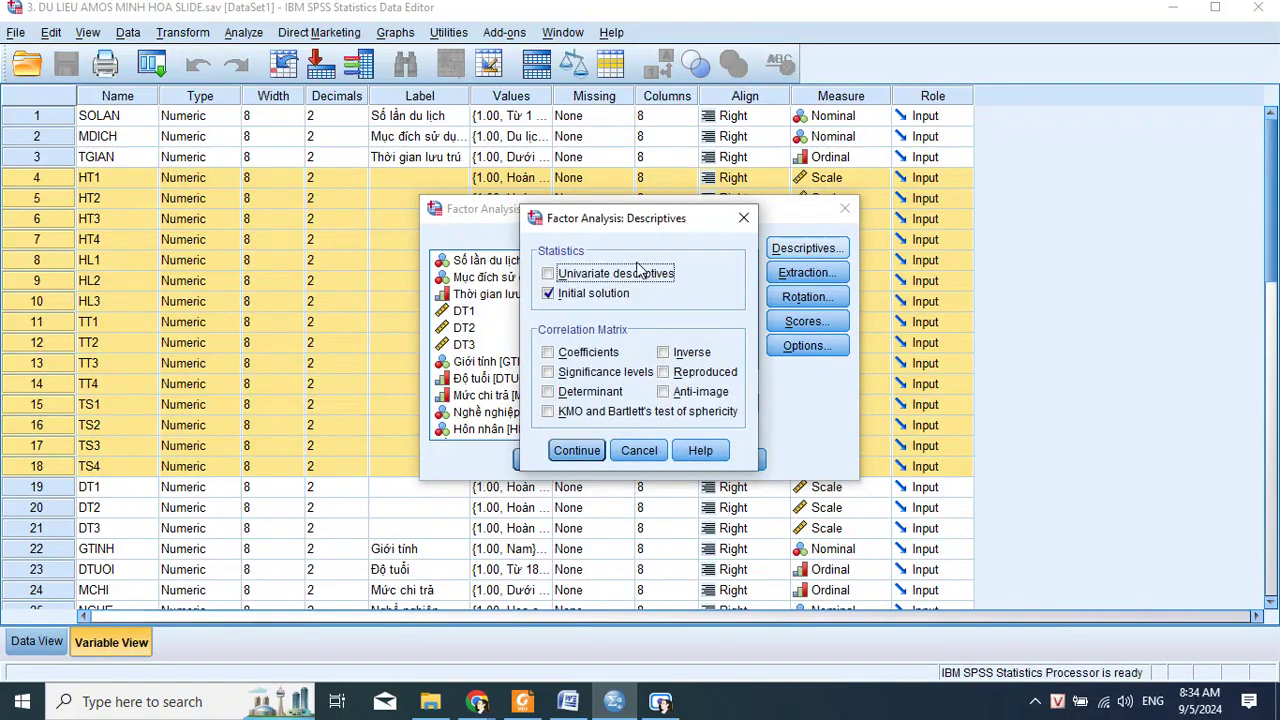
pyautogui.click(569, 275)
pyautogui.click(567, 353)
pyautogui.click(598, 412)
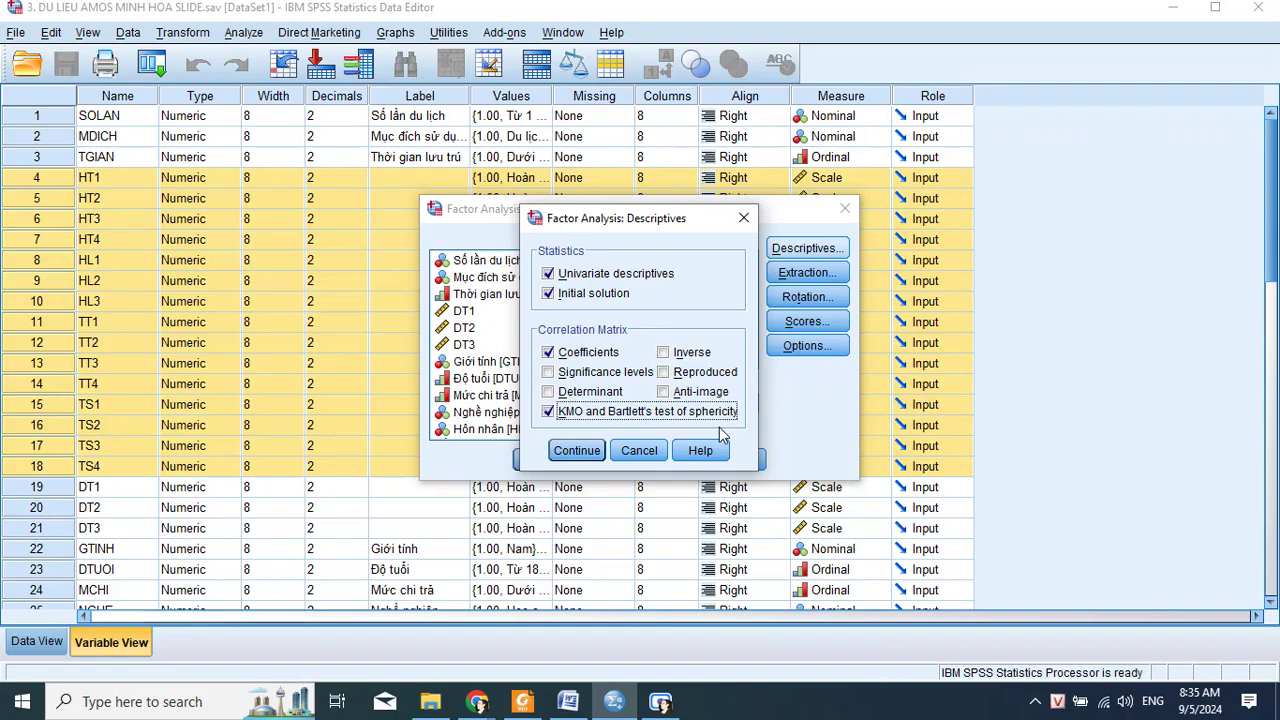
pyautogui.click(566, 450)
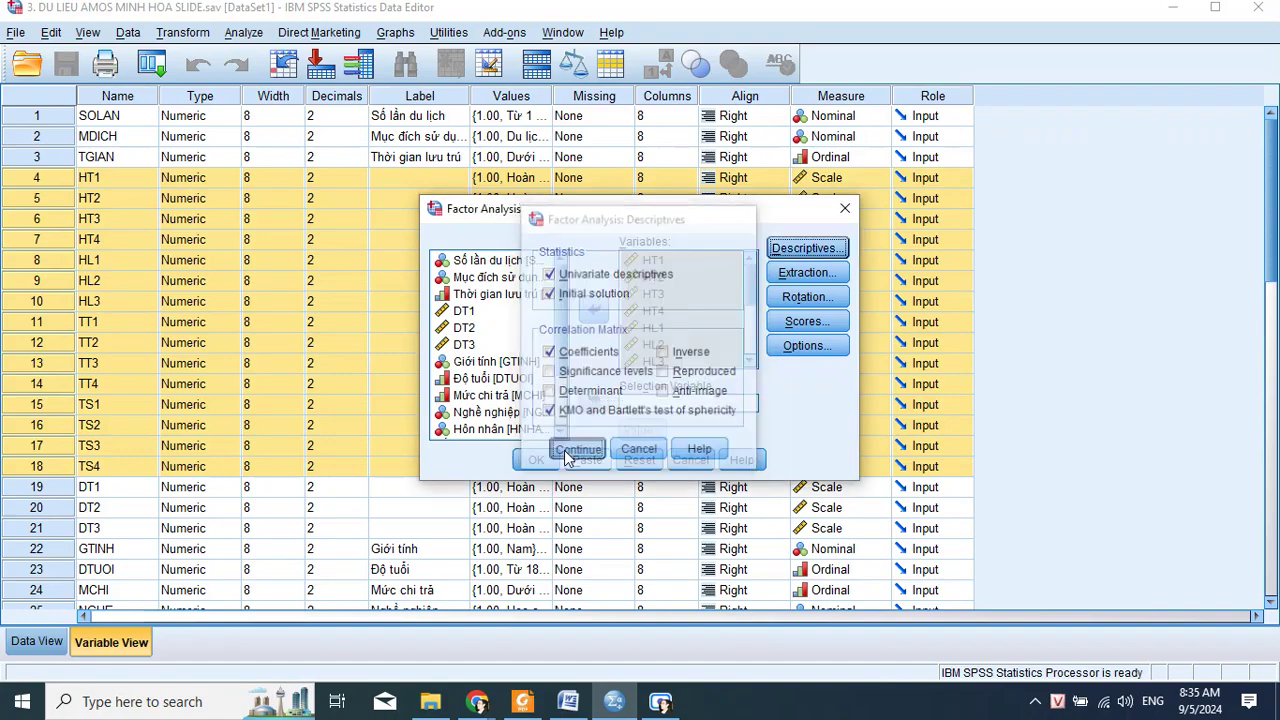
# Include the scree plot in the display options of the factor extraction settings
pyautogui.click(800, 277)
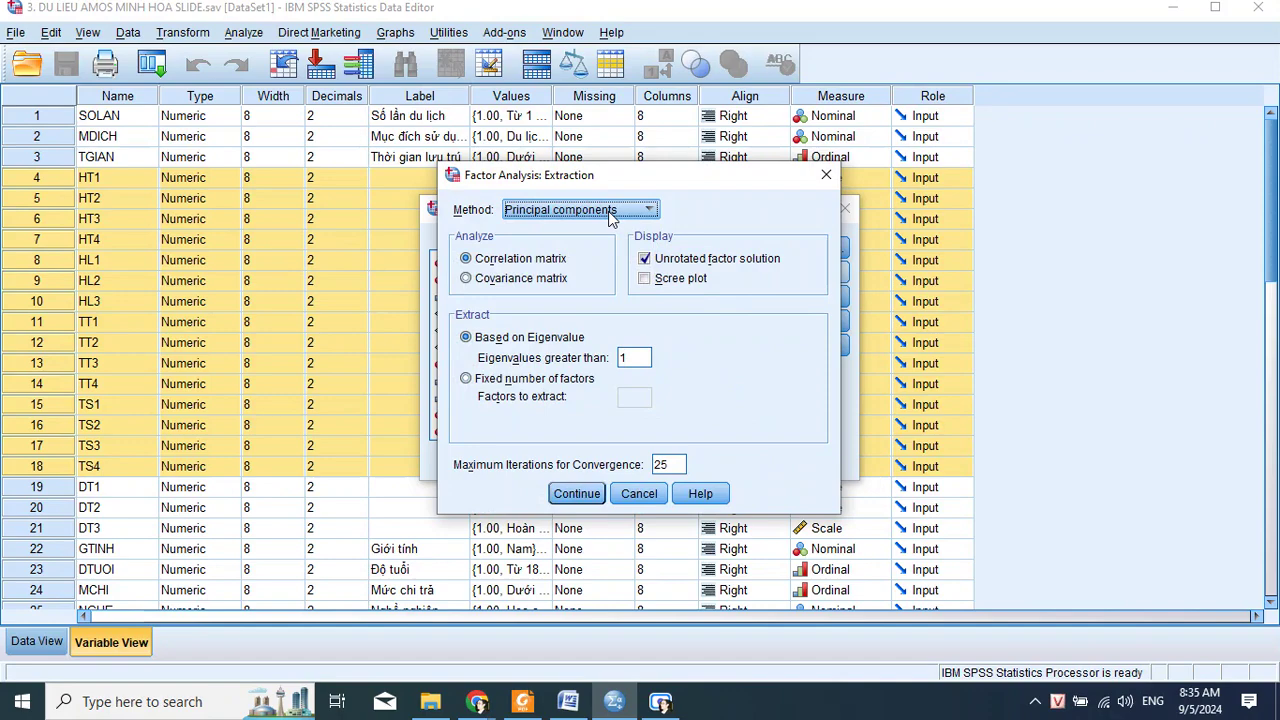
pyautogui.click(684, 283)
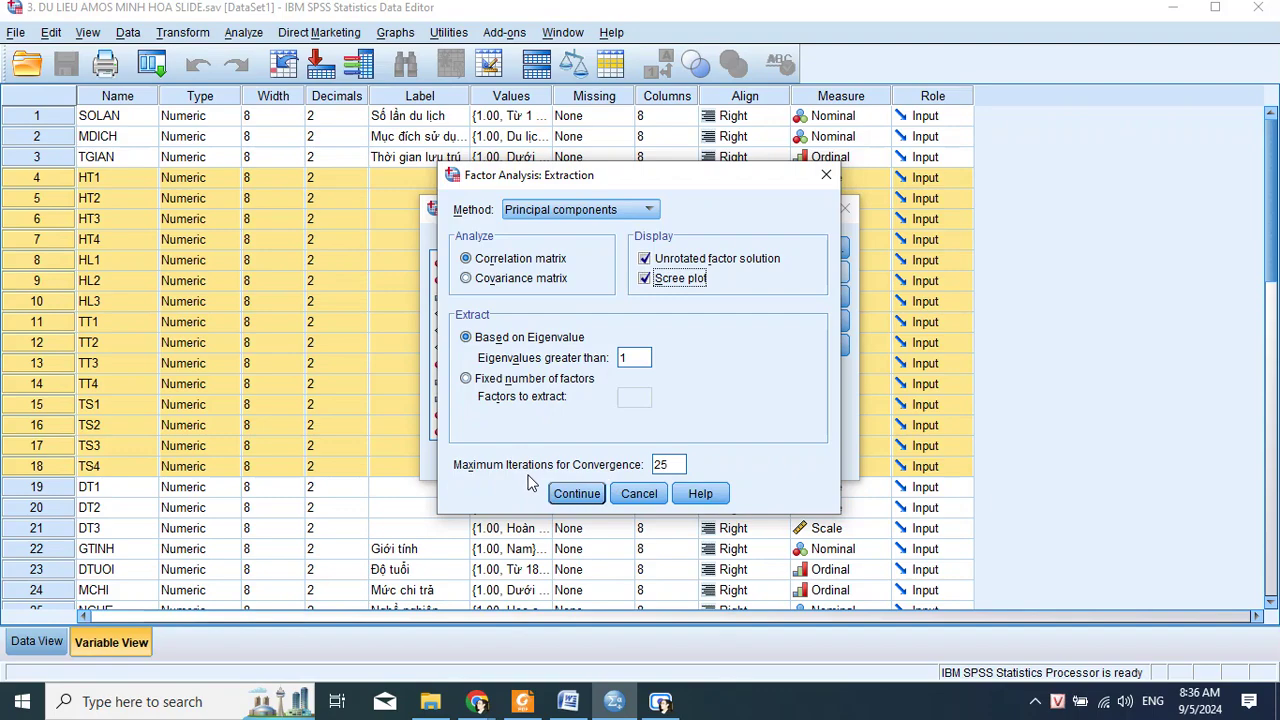
# Try 50 and 75 as the extraction's maximum iterations for convergence, and restore the value to 25
pyautogui.click(673, 464)
pyautogui.press('BackSpace')
pyautogui.press('BackSpace')
pyautogui.write('50')
pyautogui.press('BackSpace')
pyautogui.press('BackSpace')
pyautogui.write('75')
pyautogui.press('BackSpace')
pyautogui.press('BackSpace')
pyautogui.write('25')
# Accept the extraction settings, and set the rotation to Promax with kappa 4, displaying the rotated solution and loading plots
pyautogui.click(563, 503)
pyautogui.click(827, 300)
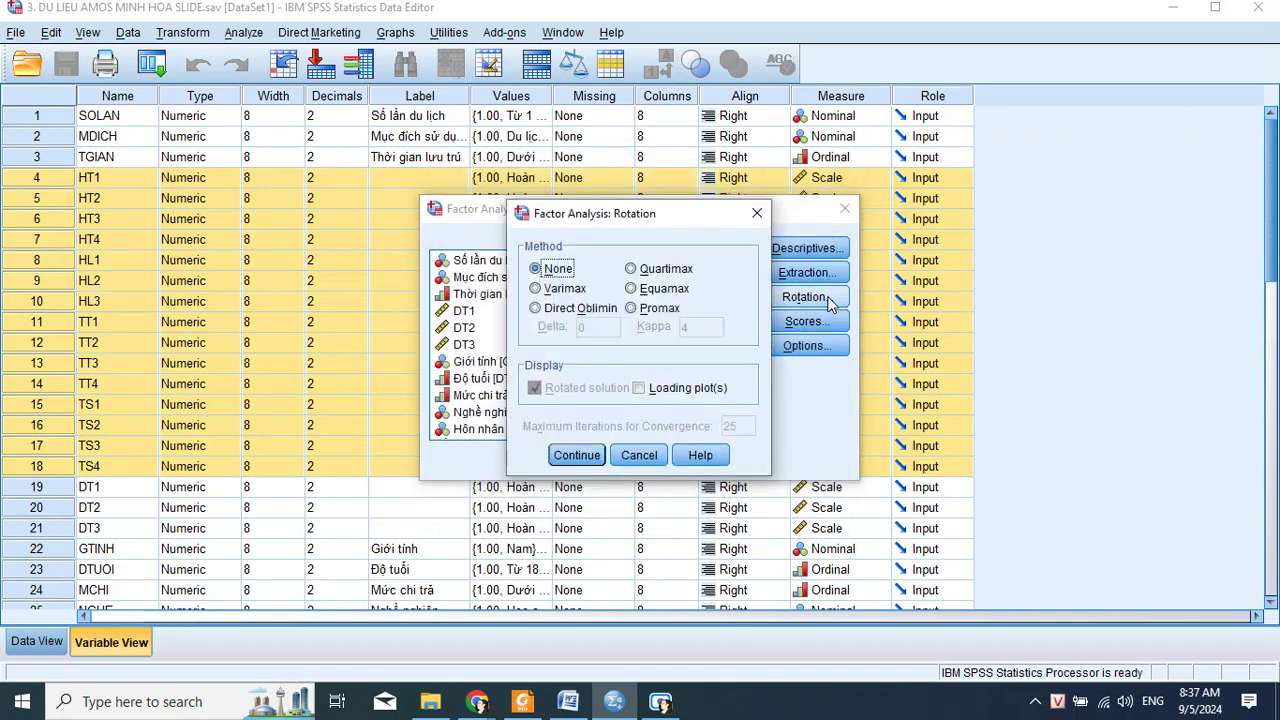
pyautogui.click(671, 309)
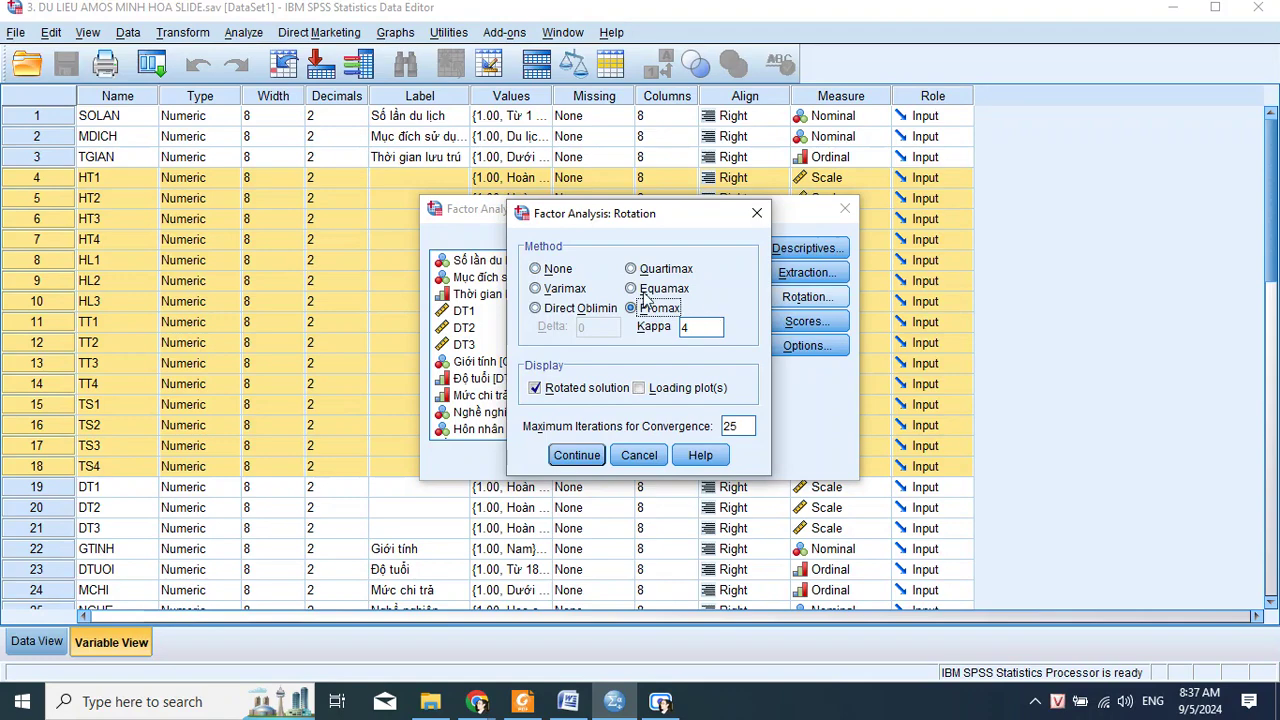
pyautogui.click(556, 289)
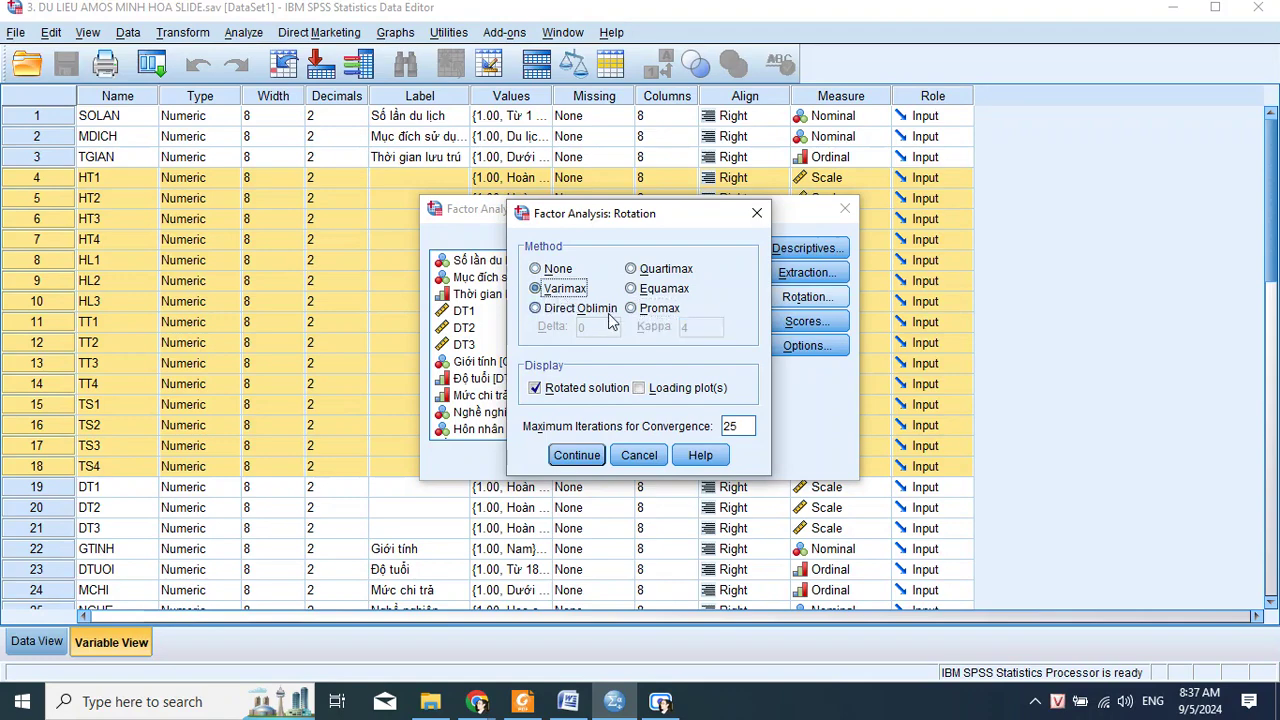
pyautogui.click(663, 313)
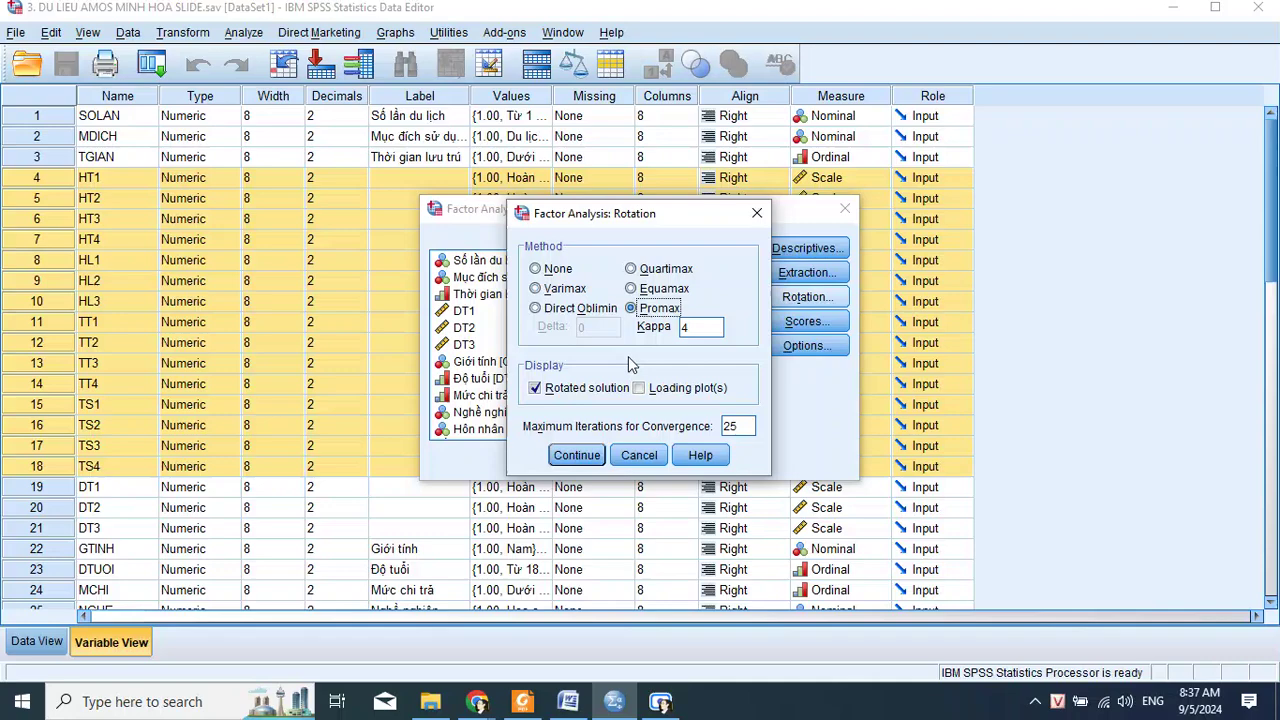
pyautogui.click(676, 392)
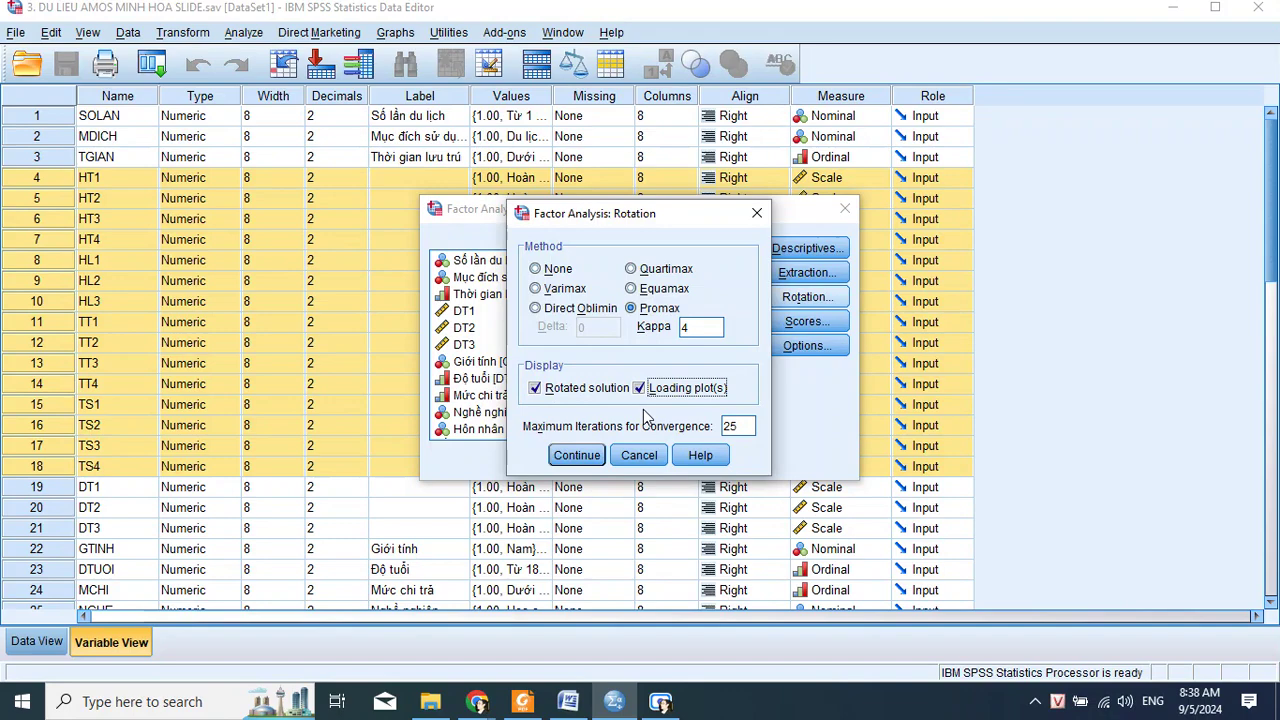
pyautogui.click(579, 459)
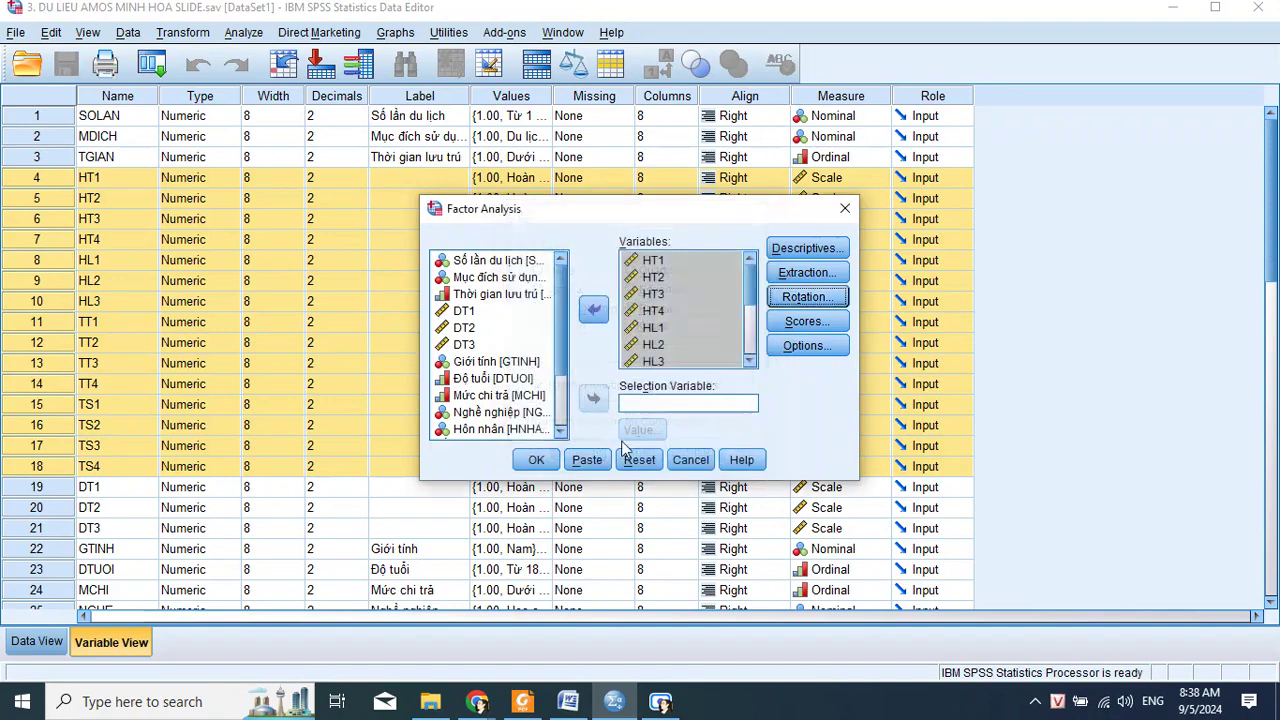
# Try Varimax as the factor rotation method and restore Promax
pyautogui.click(807, 330)
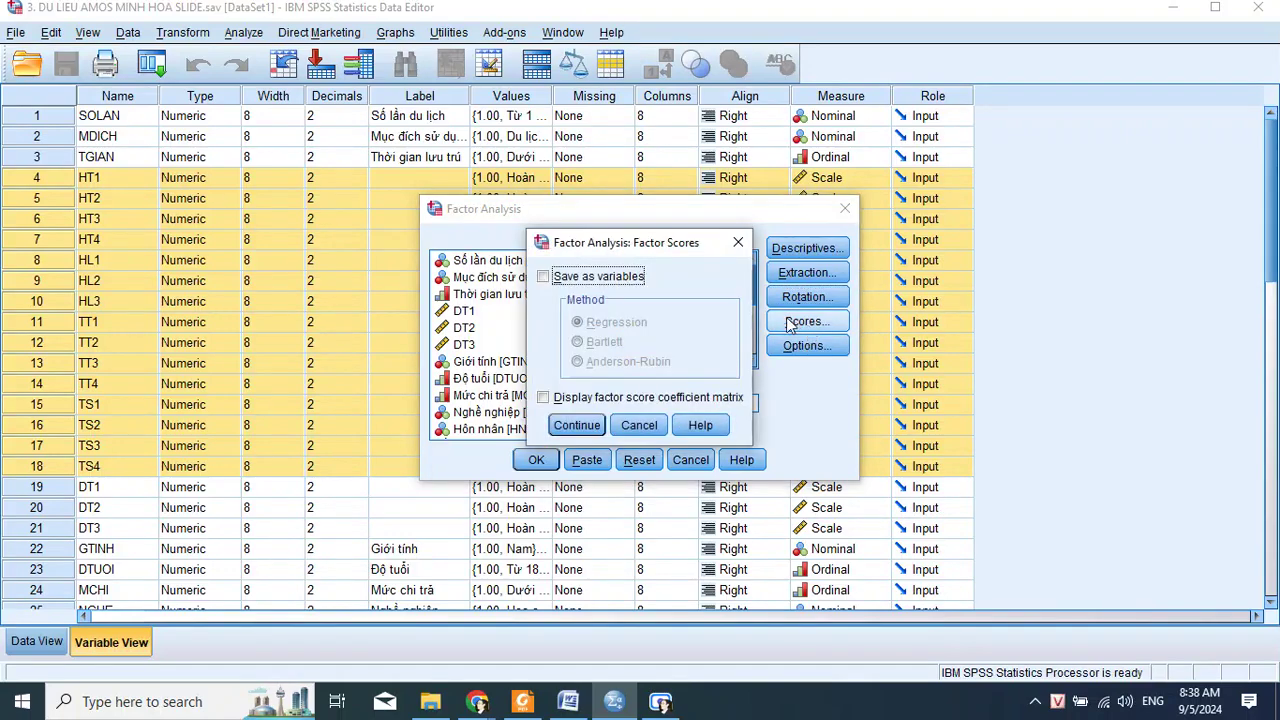
pyautogui.click(640, 426)
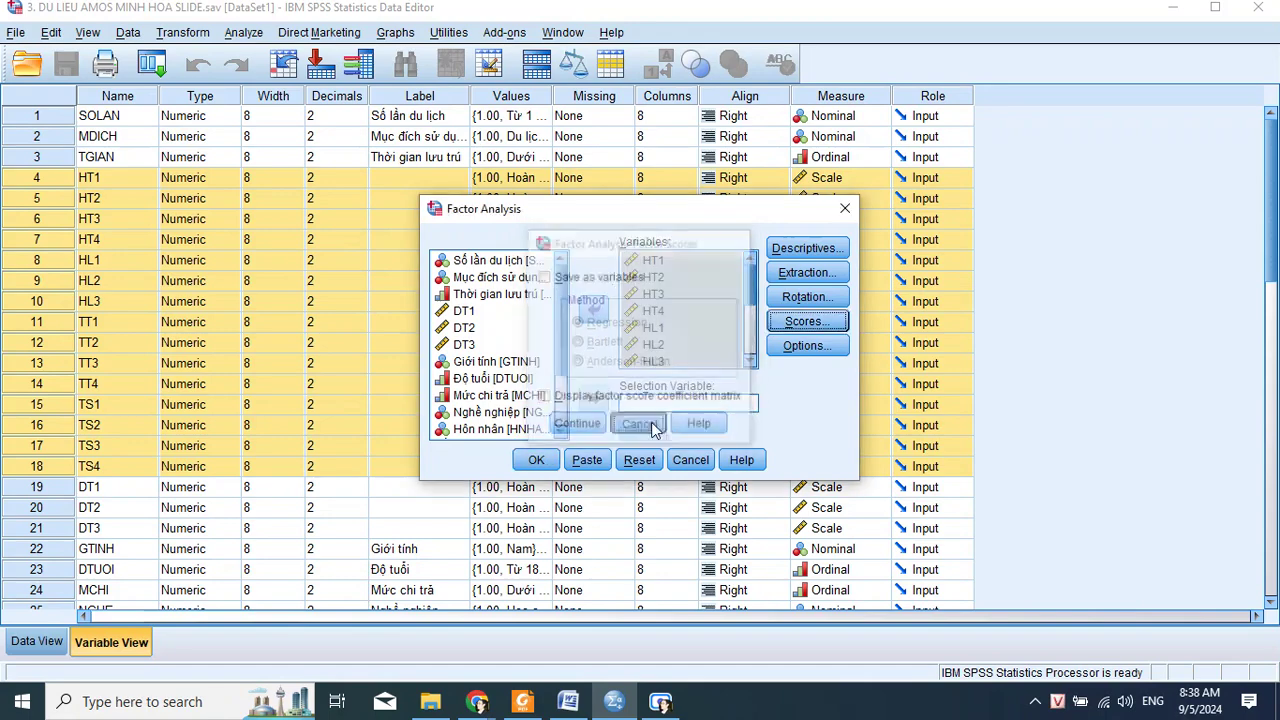
pyautogui.click(812, 303)
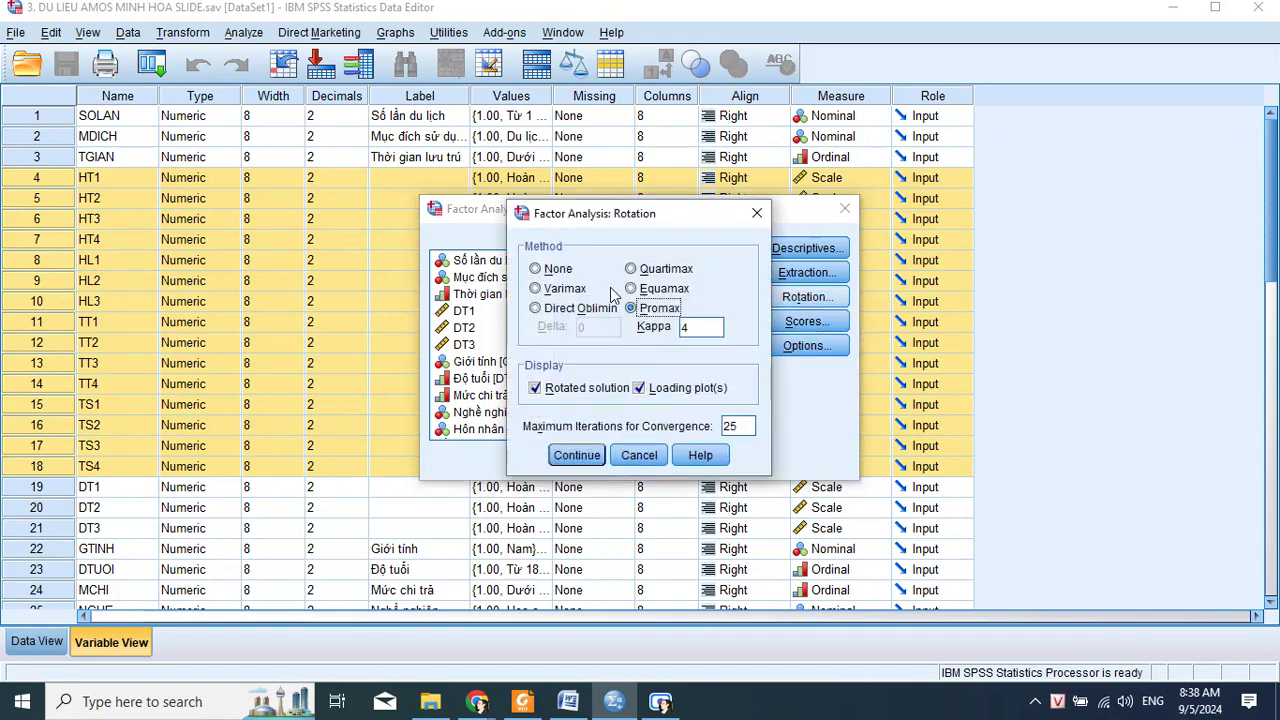
pyautogui.click(564, 289)
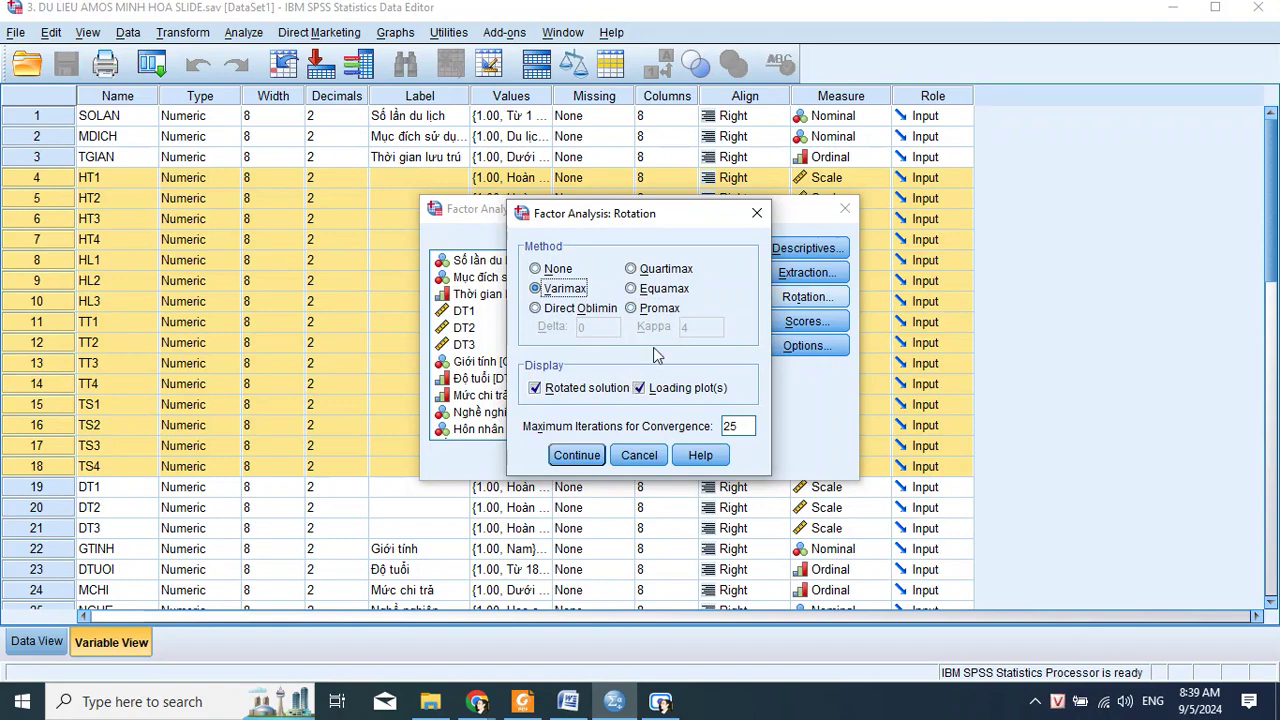
pyautogui.click(660, 310)
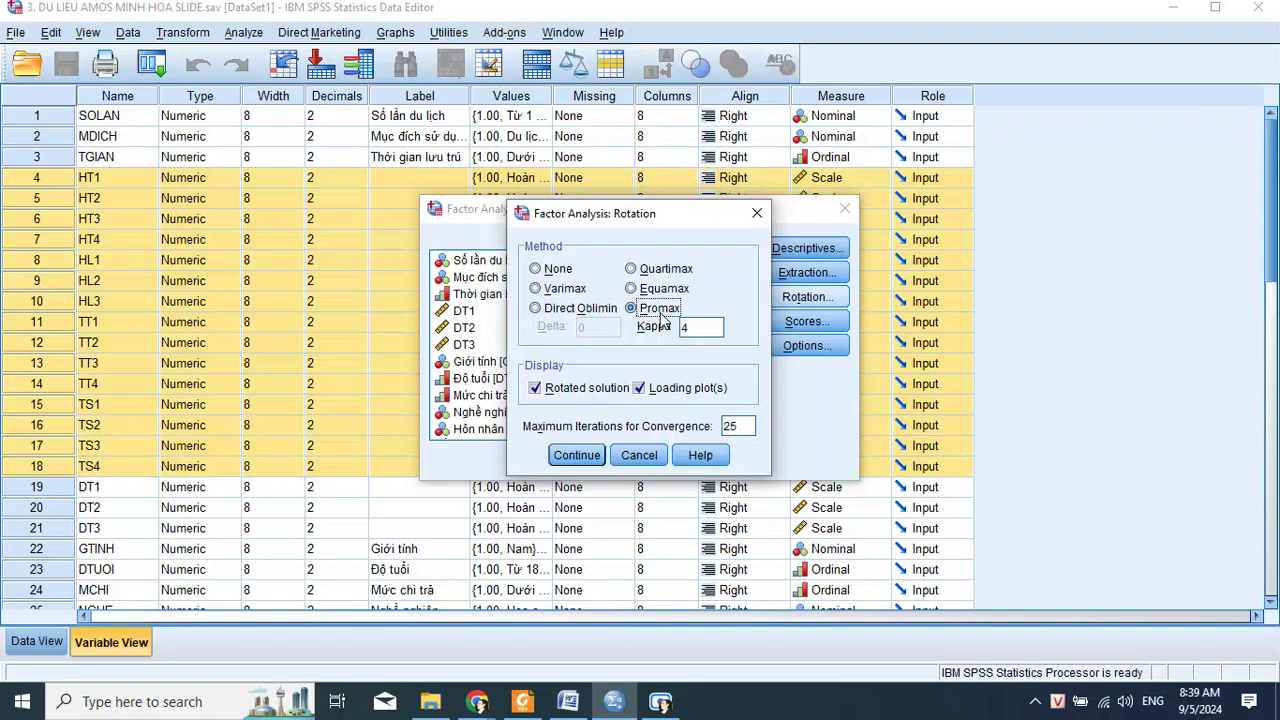
pyautogui.click(577, 455)
# Save the factor scores as variables using the Regression method and include the factor score coefficient matrix in the output
pyautogui.click(801, 323)
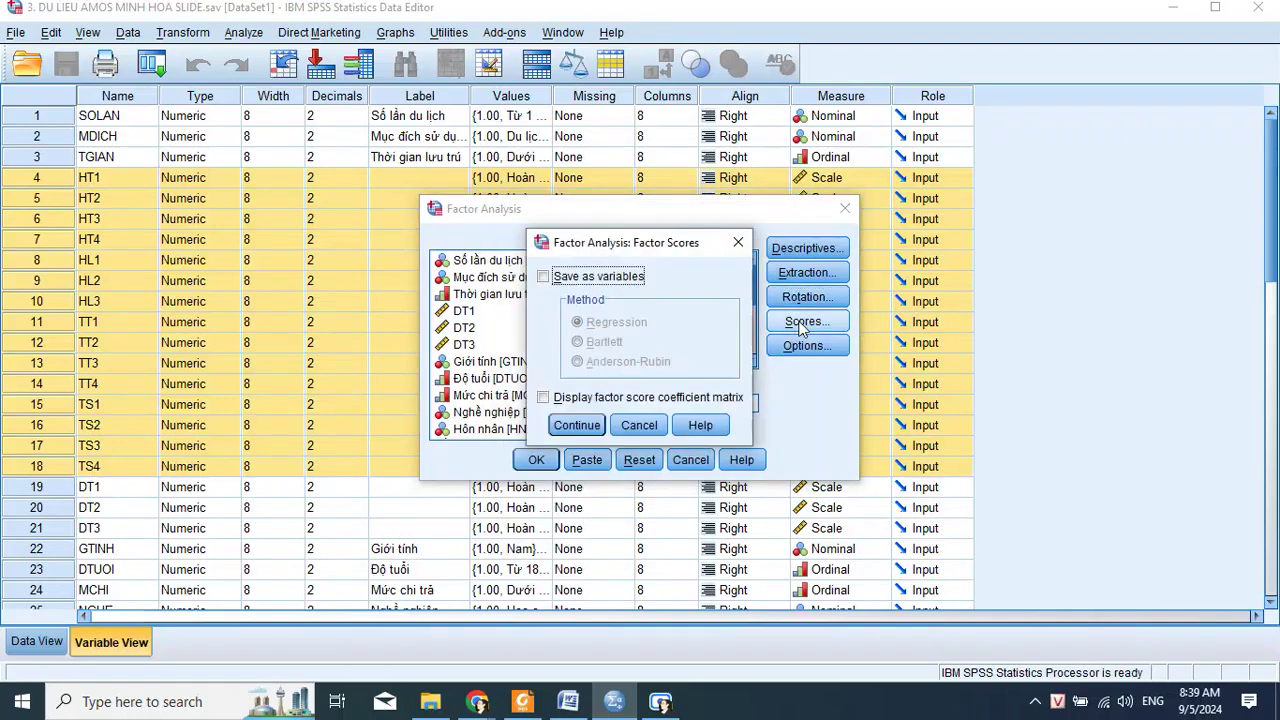
pyautogui.click(590, 278)
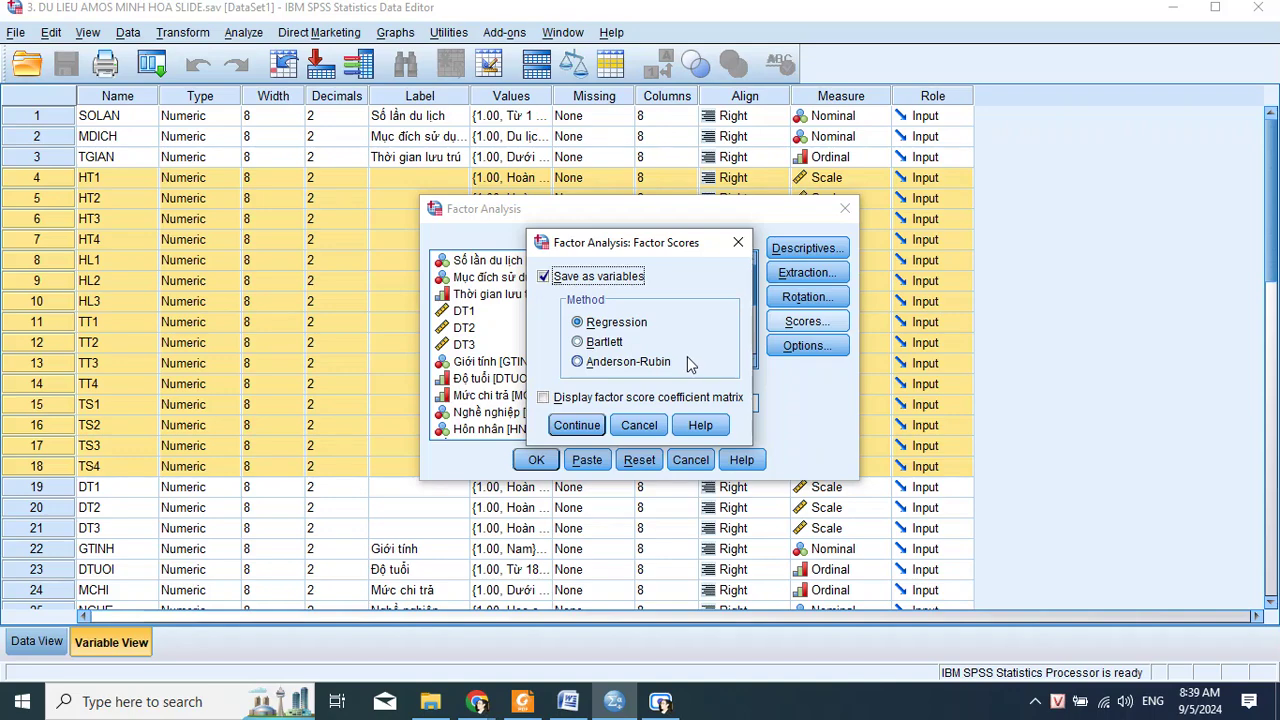
pyautogui.click(597, 400)
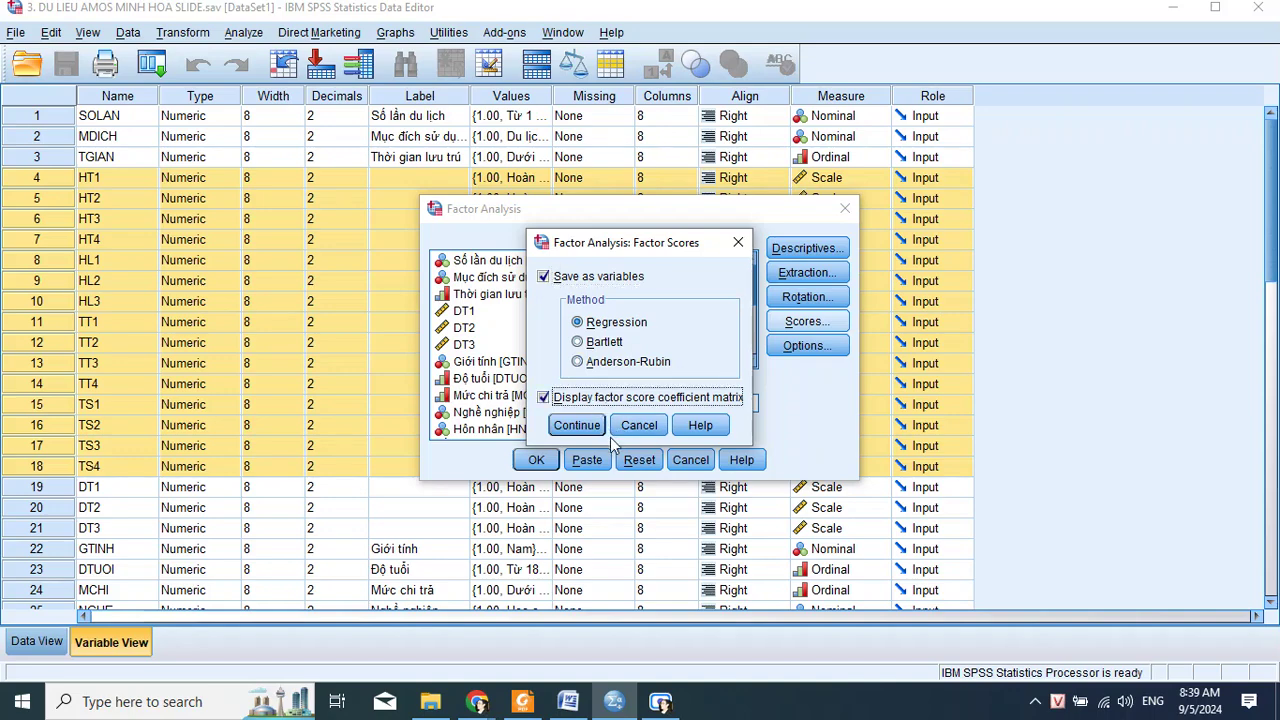
pyautogui.click(584, 428)
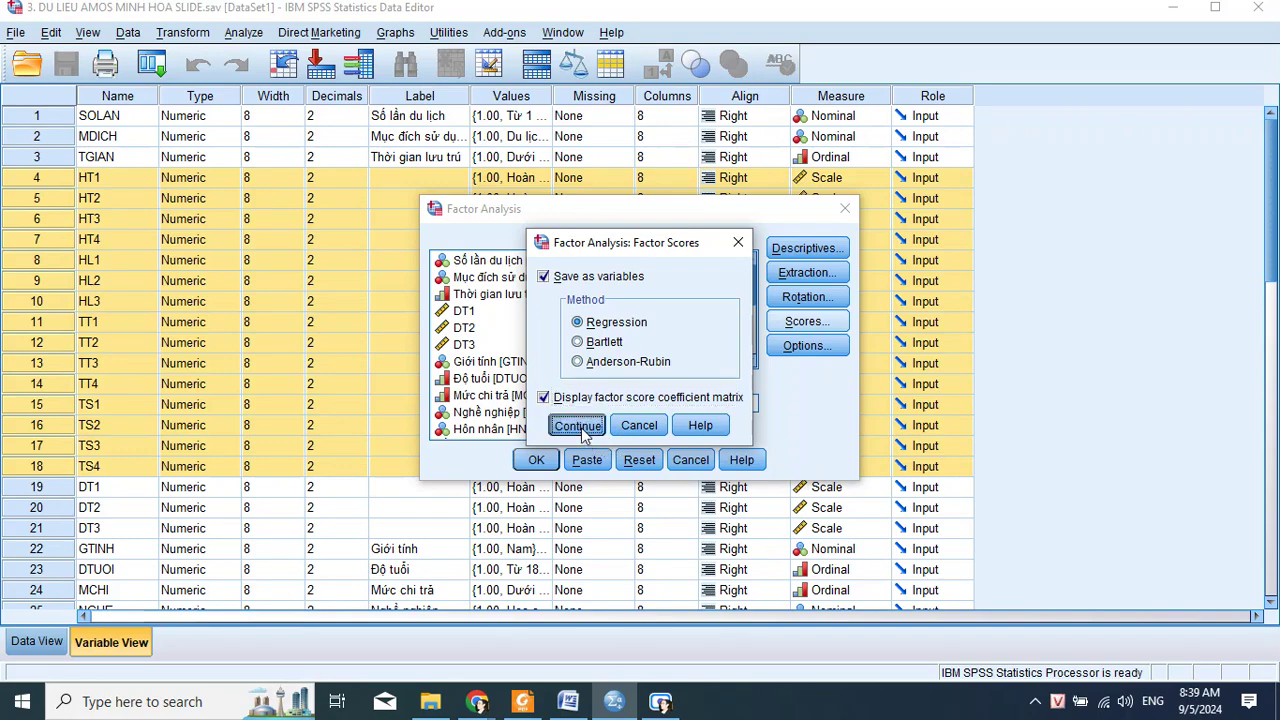
# Sort the coefficients by size, suppress those with an absolute value below 0.5, and run the factor analysis
pyautogui.click(808, 346)
pyautogui.click(604, 370)
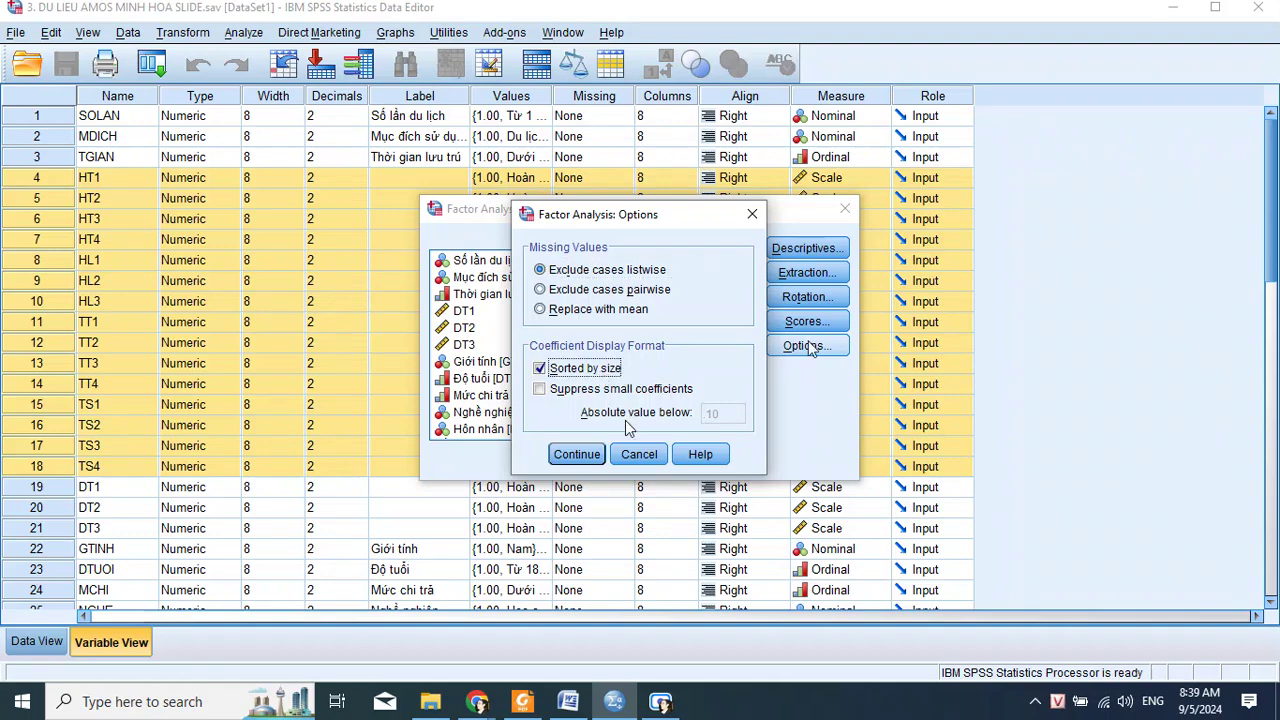
pyautogui.click(615, 390)
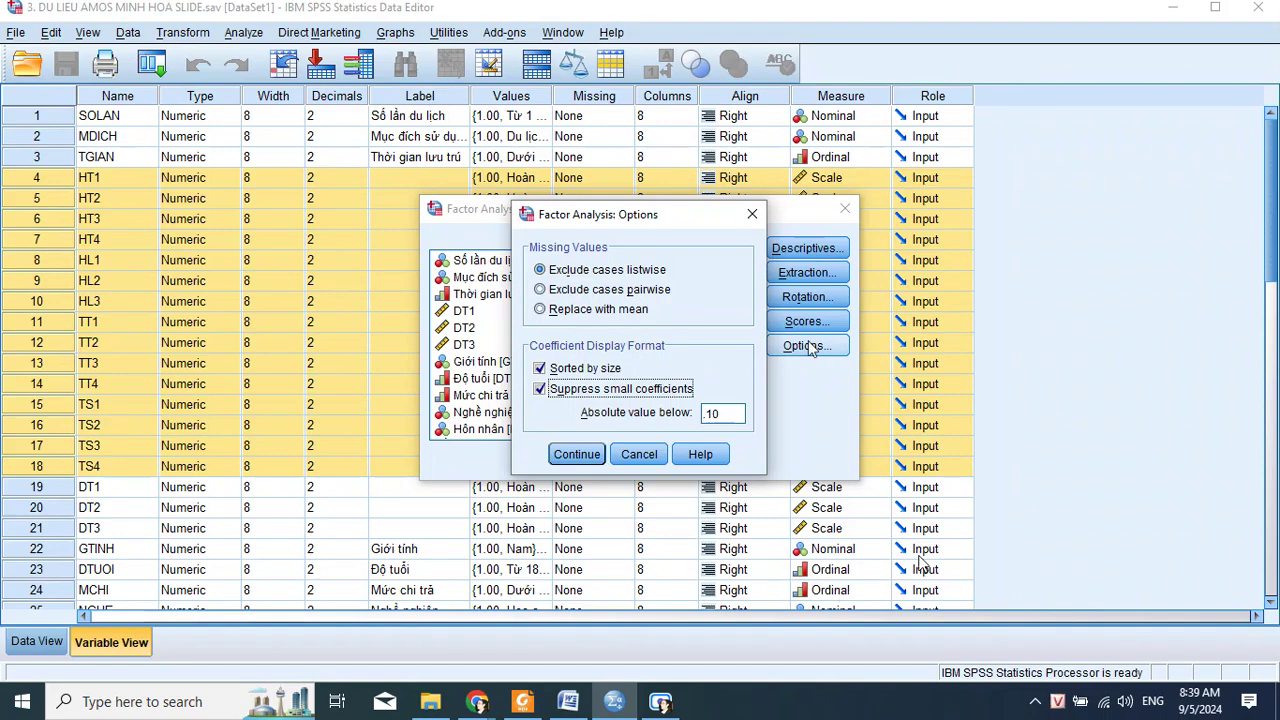
pyautogui.doubleClick(725, 413)
pyautogui.write('0.5')
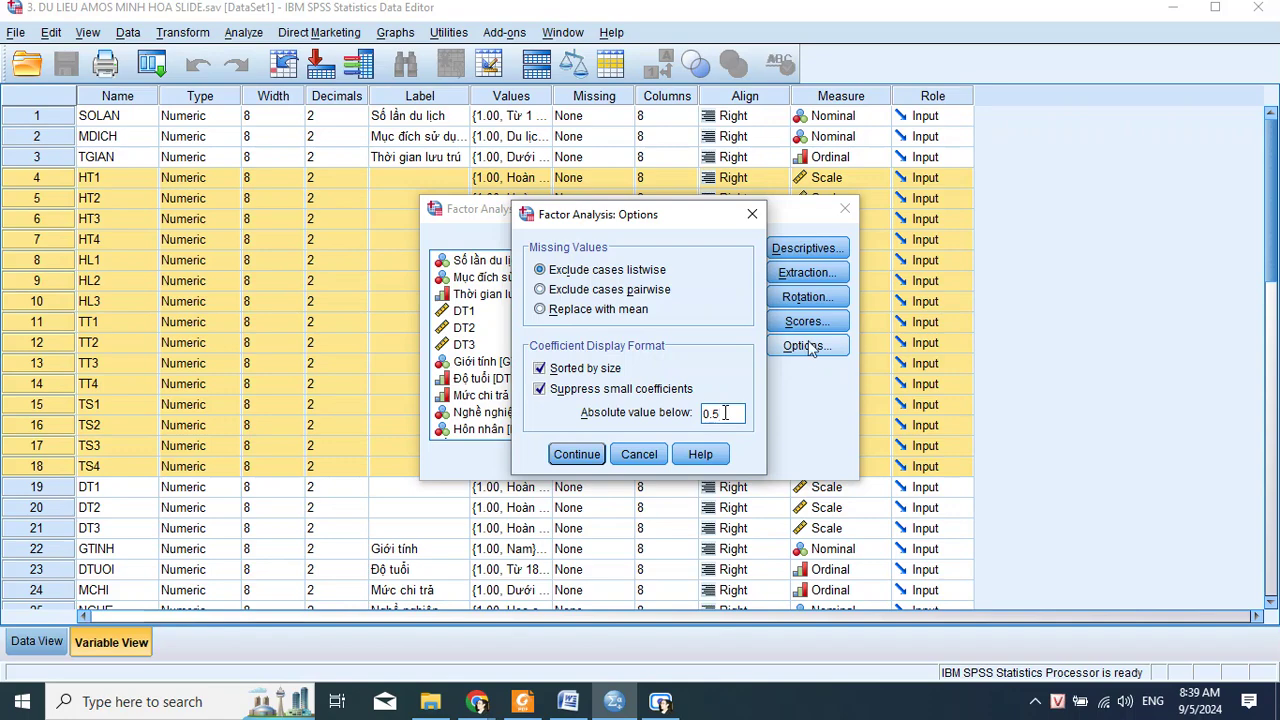
pyautogui.click(577, 454)
pyautogui.click(533, 454)
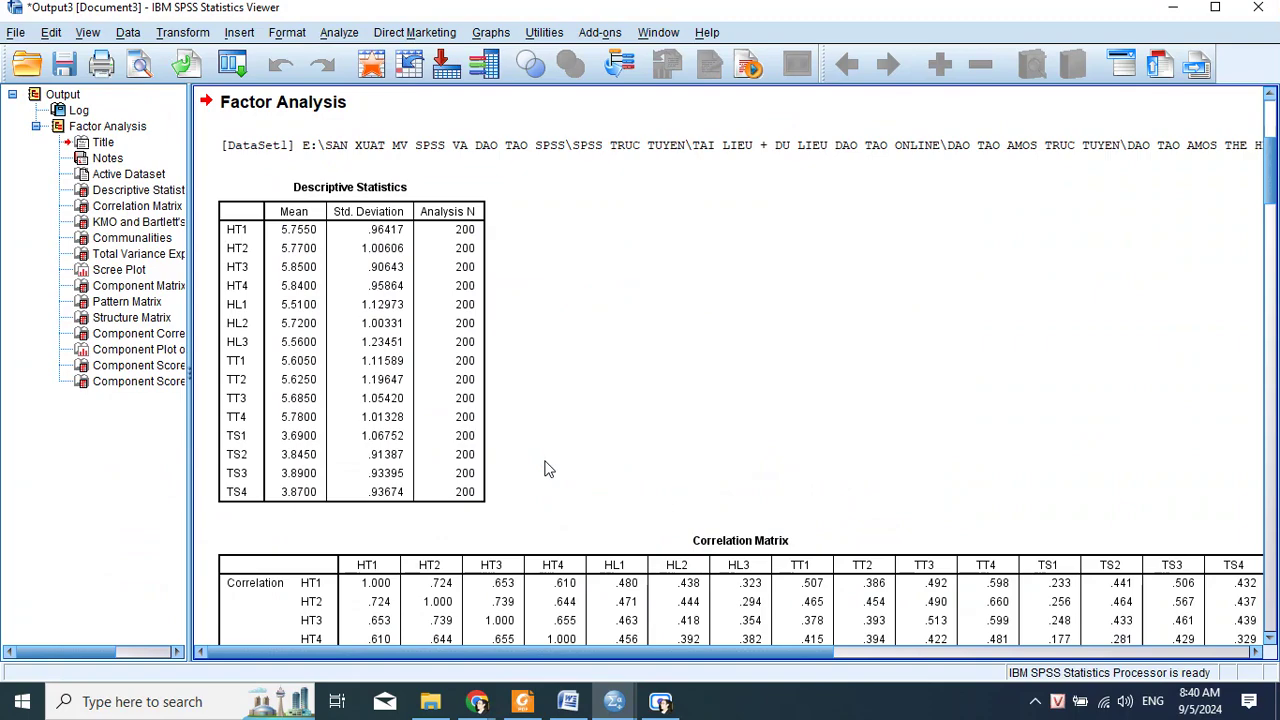
# Skim the whole factor analysis output, from the descriptive statistics through the component score tables
pyautogui.click(400, 332)
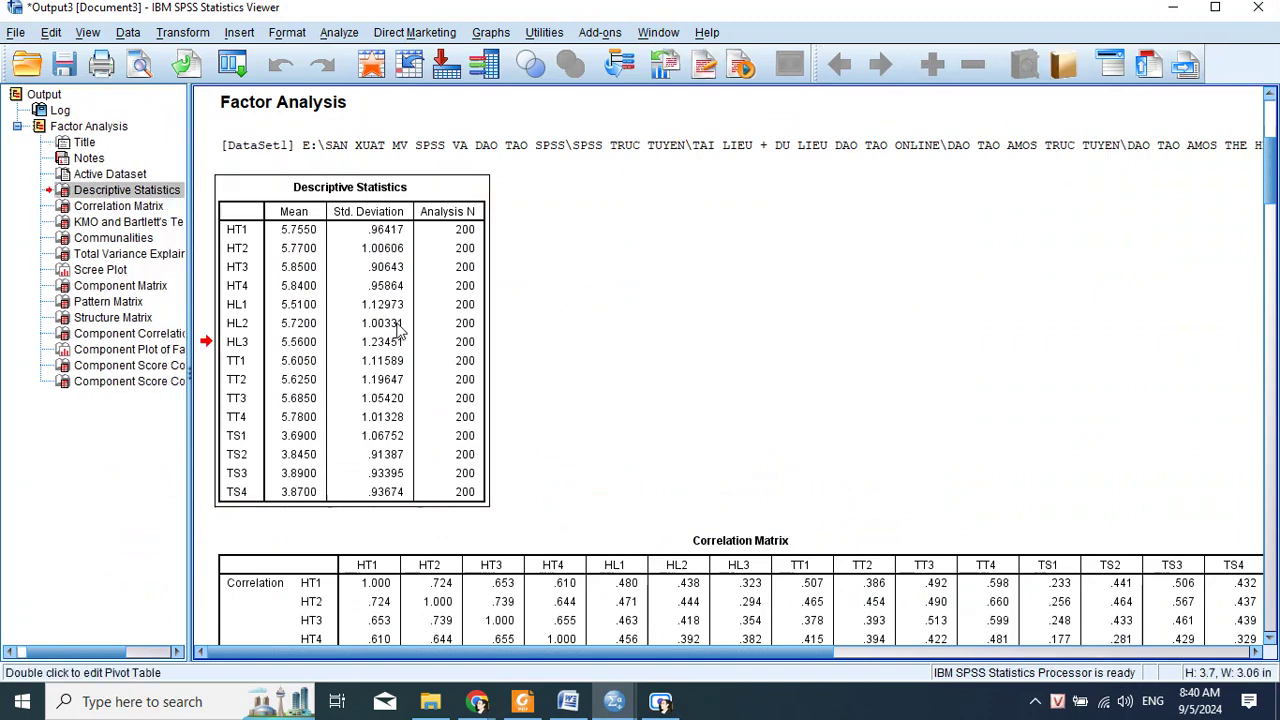
pyautogui.scroll(-15, 408, 347)
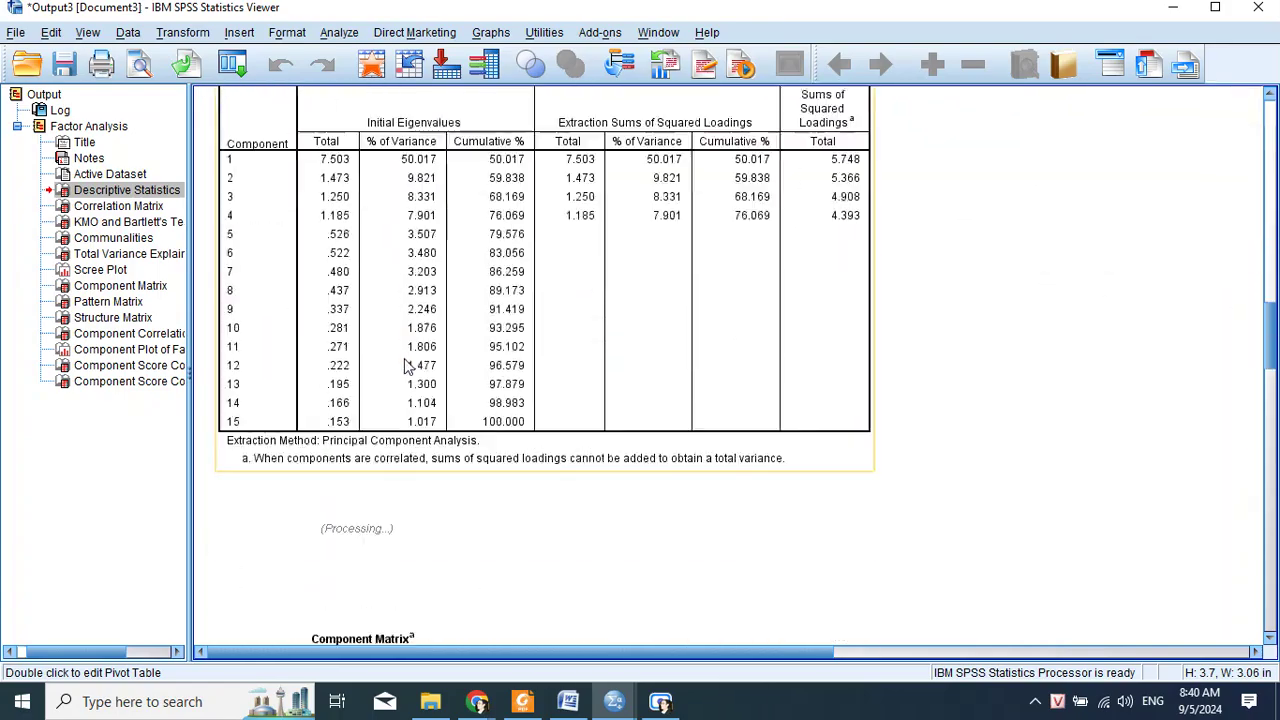
pyautogui.scroll(-20, 400, 375)
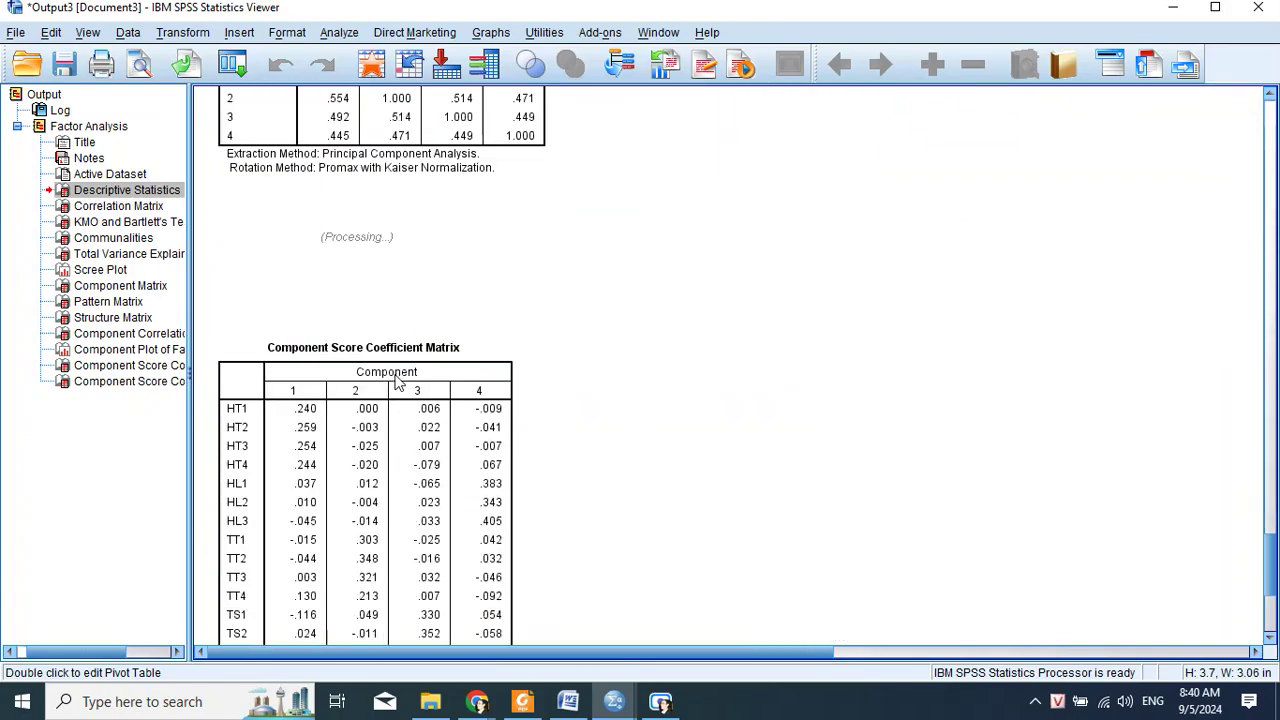
pyautogui.scroll(-5, 397, 383)
pyautogui.scroll(20, 397, 383)
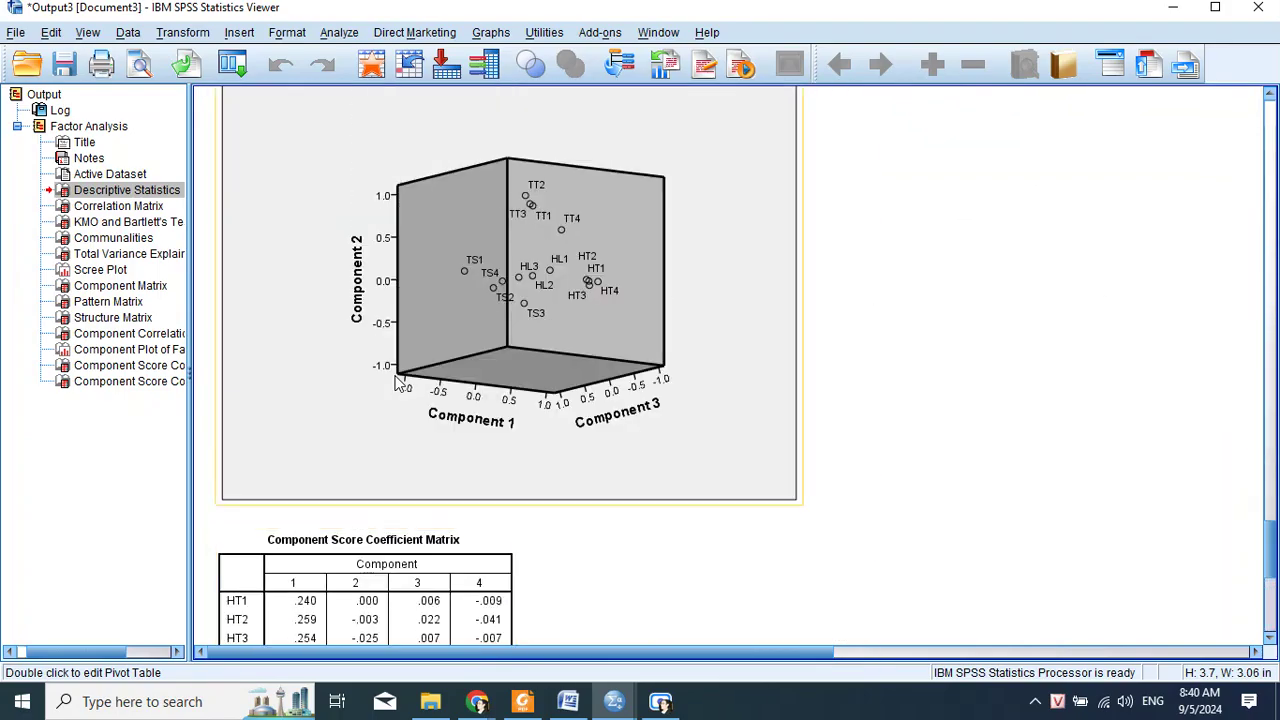
pyautogui.scroll(20, 397, 383)
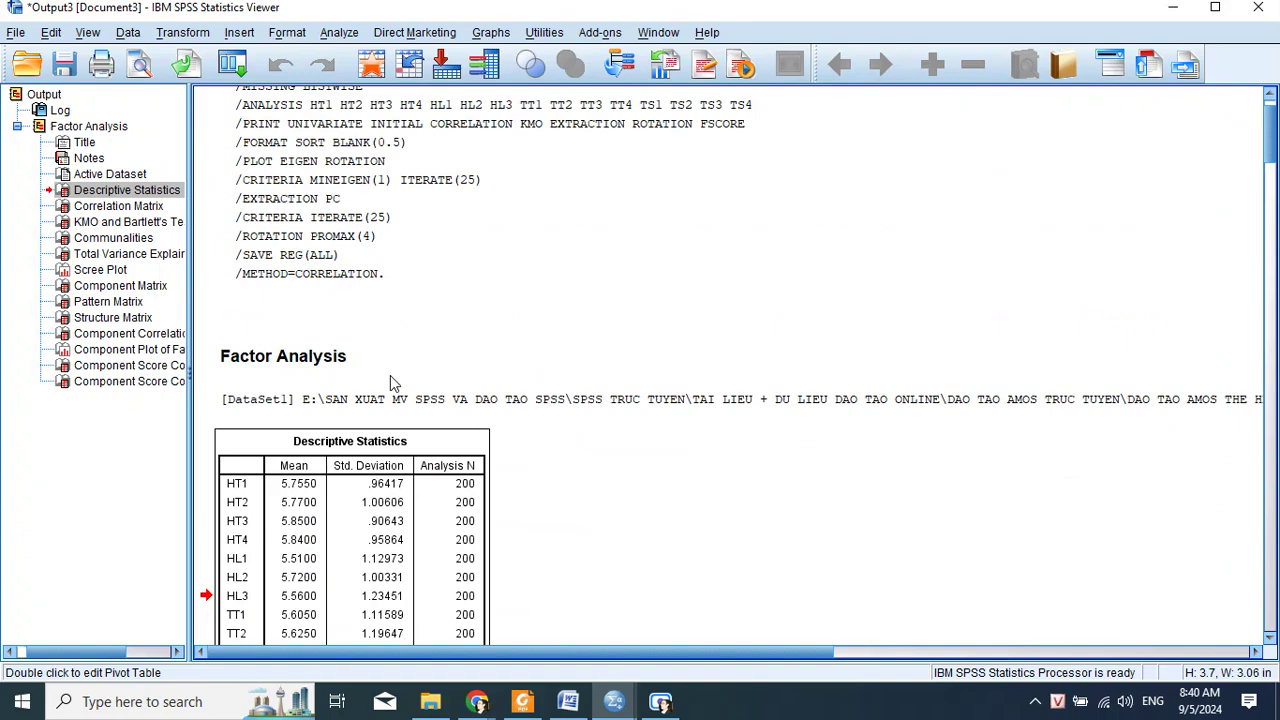
# Examine the Mean and Std. Deviation columns of the Descriptive Statistics table
pyautogui.scroll(-5, 390, 377)
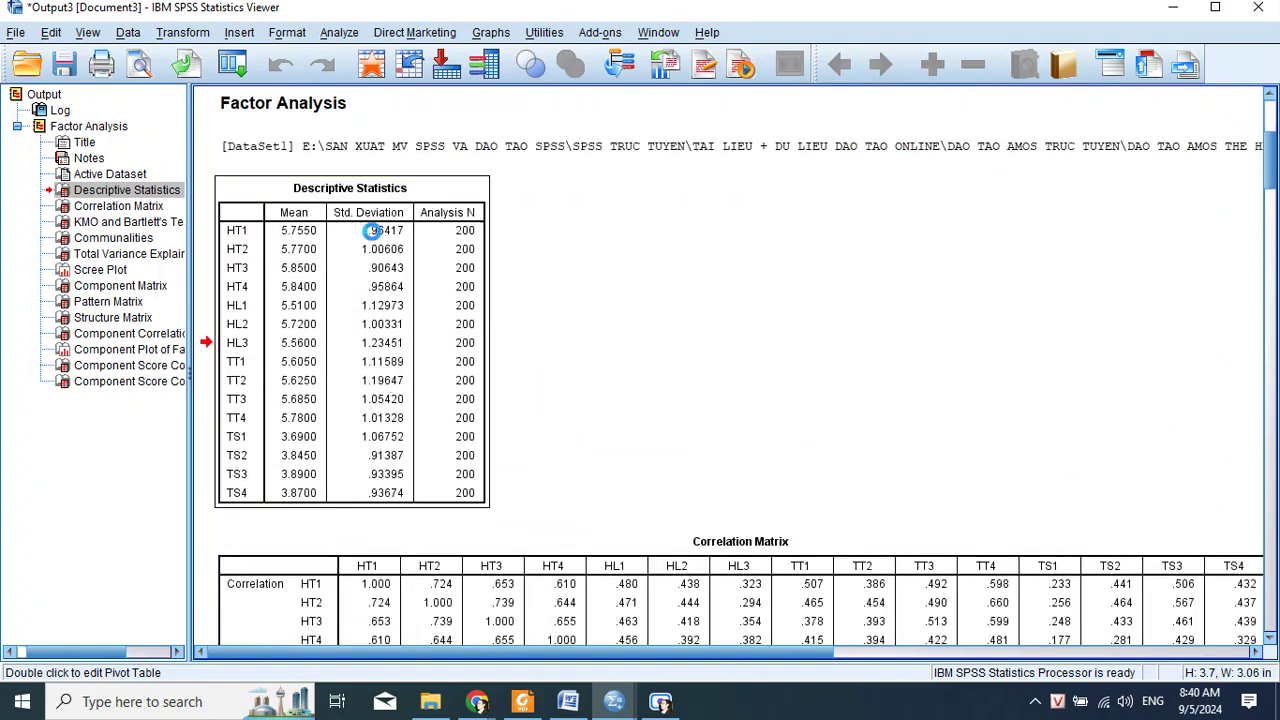
pyautogui.doubleClick(355, 196)
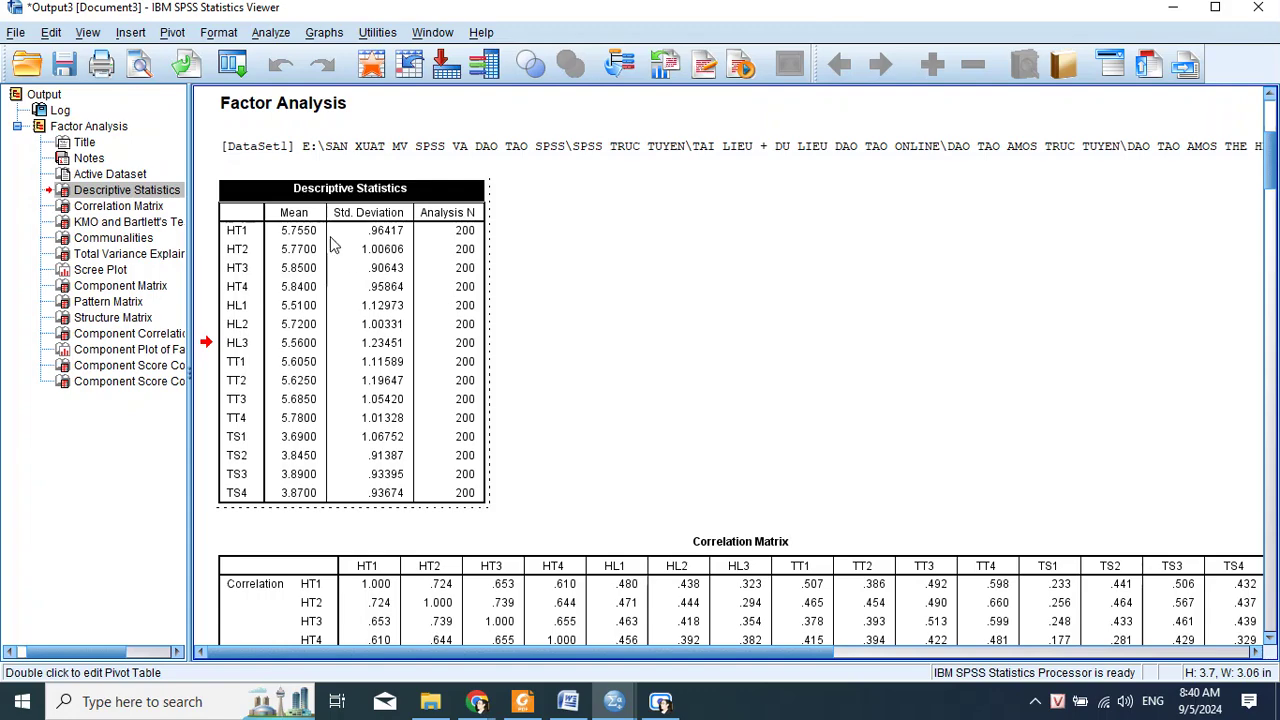
pyautogui.moveTo(300, 214); pyautogui.dragTo(367, 494)
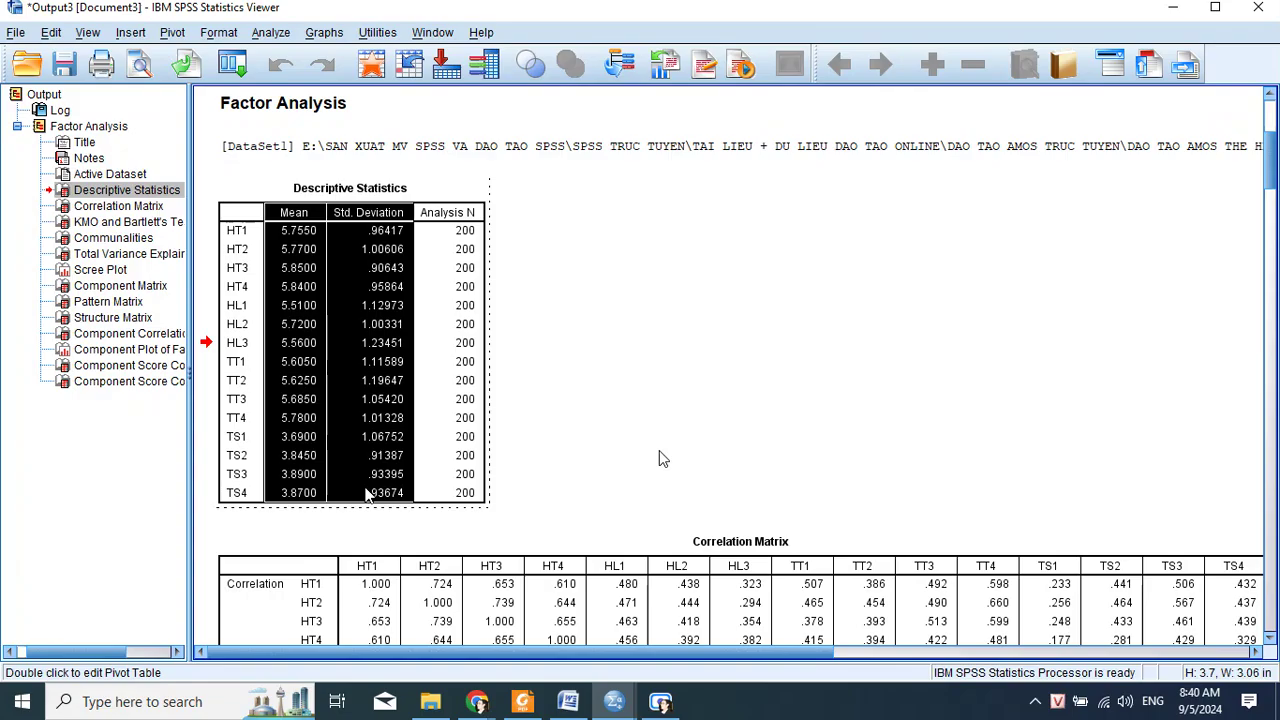
# Examine the Correlation Matrix across the HT, HL, TT and TS items in its own pivot table window
pyautogui.scroll(-5, 659, 459)
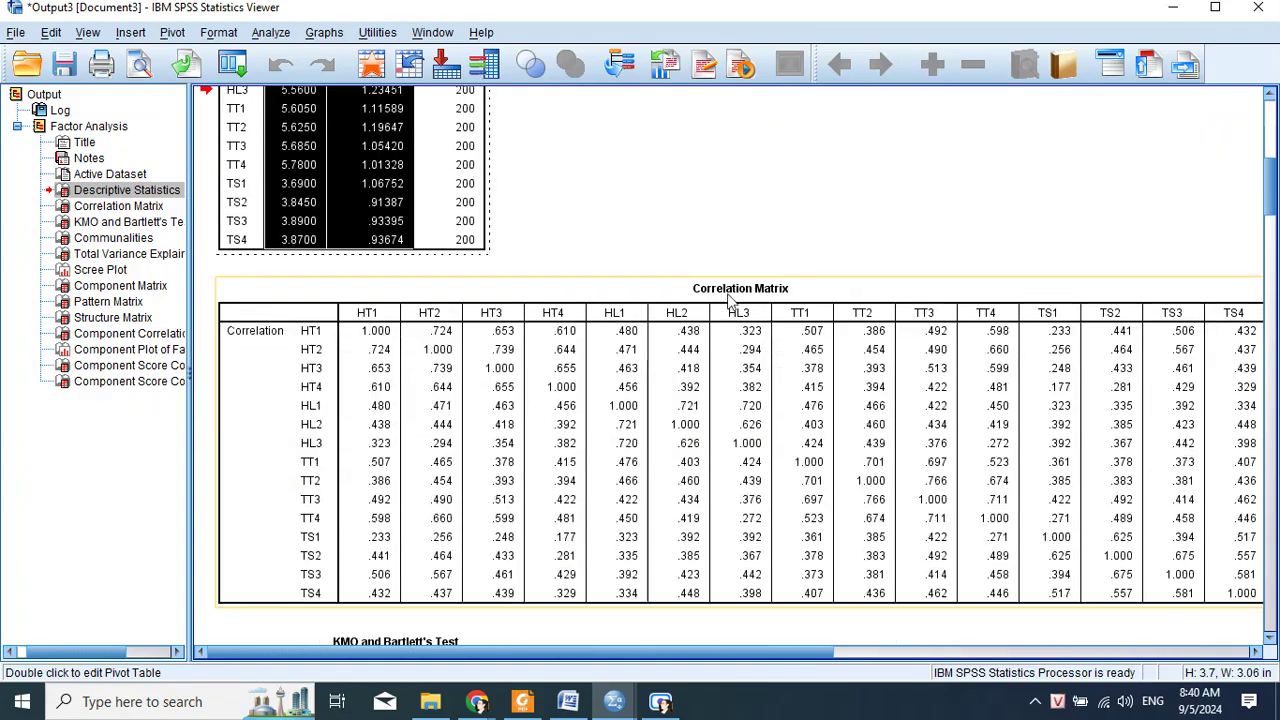
pyautogui.click(726, 291)
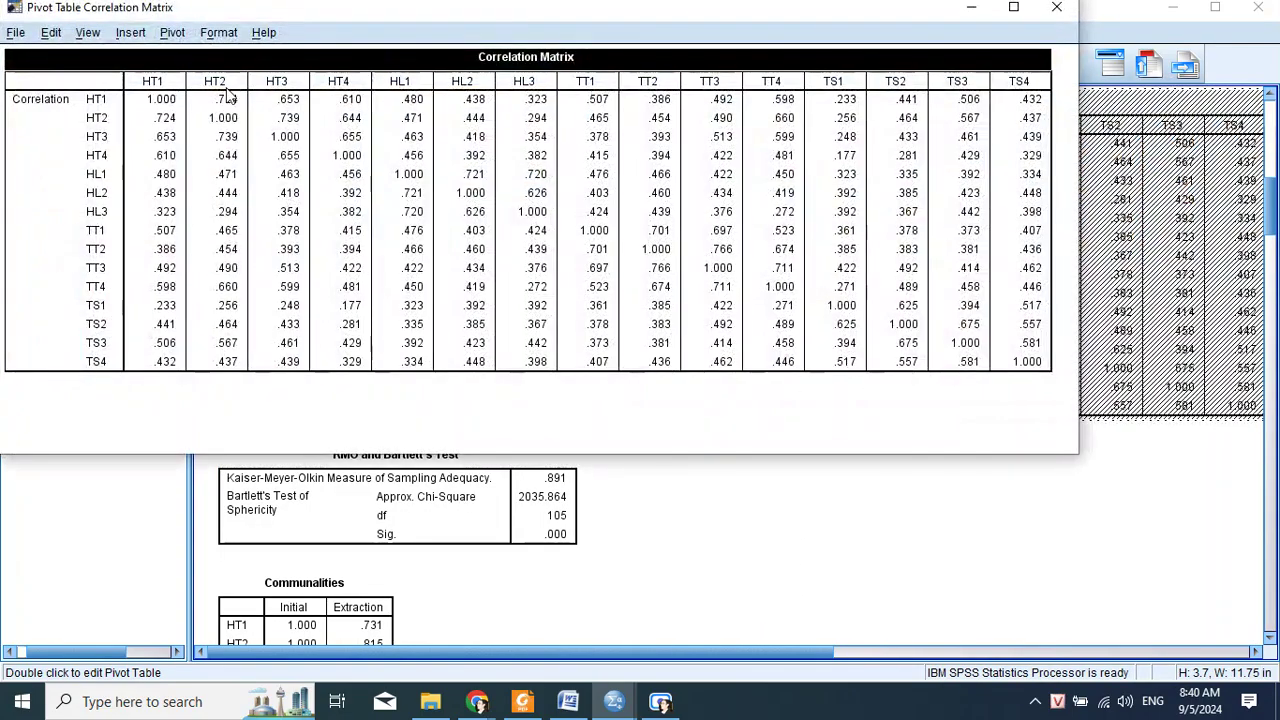
pyautogui.moveTo(152, 86); pyautogui.dragTo(957, 88)
pyautogui.moveTo(100, 108); pyautogui.dragTo(98, 366)
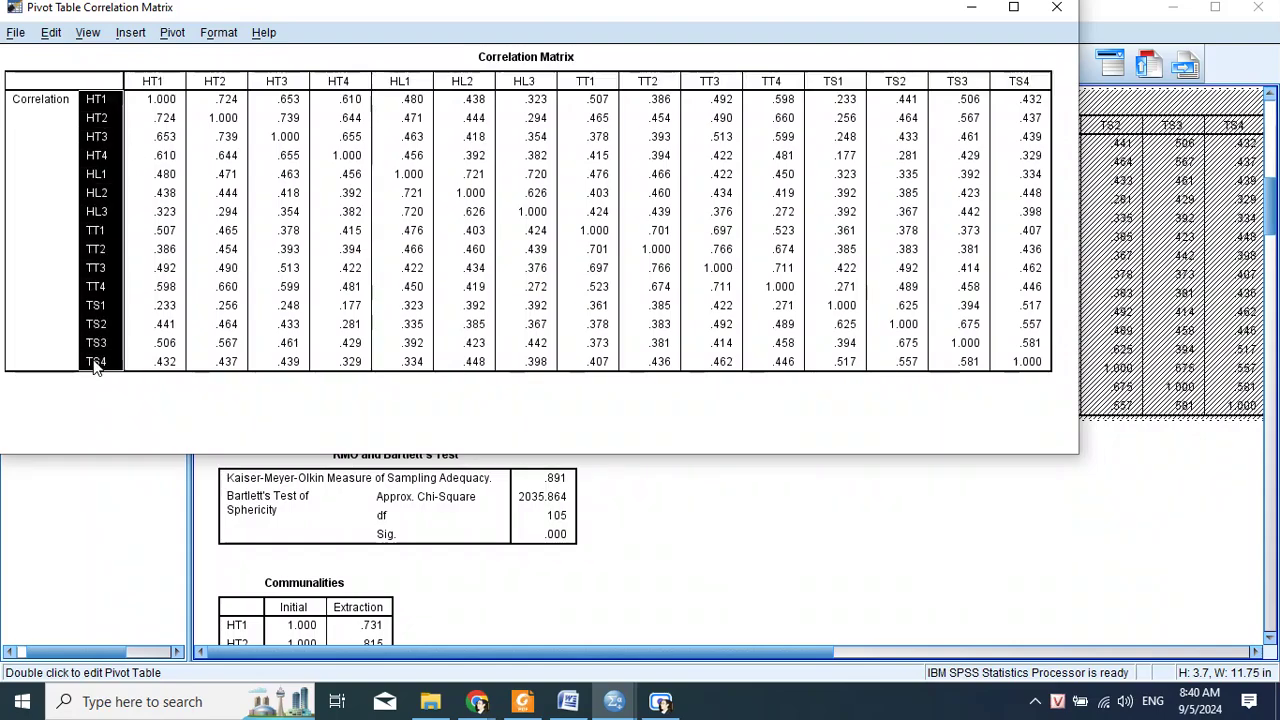
pyautogui.click(1052, 9)
# Check the Kaiser-Meyer-Olkin measure and the significance of Bartlett's test in the KMO and Bartlett's Test table
pyautogui.scroll(-3, 651, 350)
pyautogui.click(525, 360)
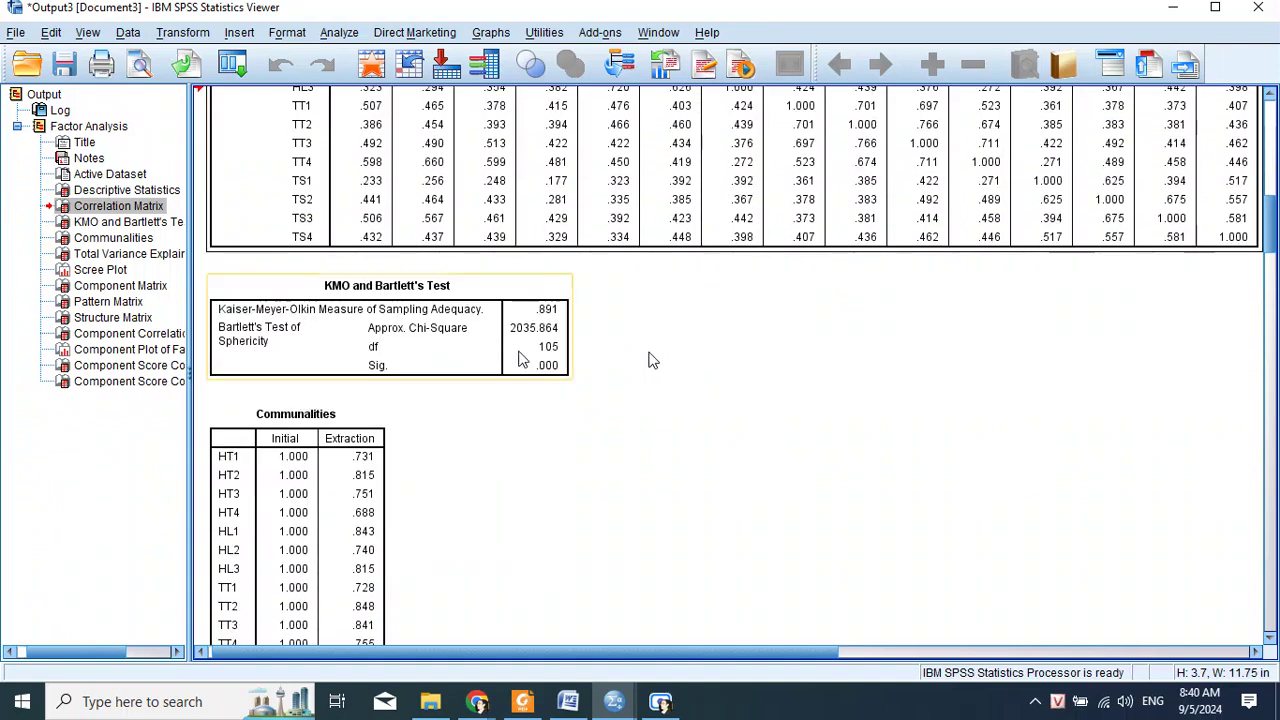
pyautogui.click(493, 364)
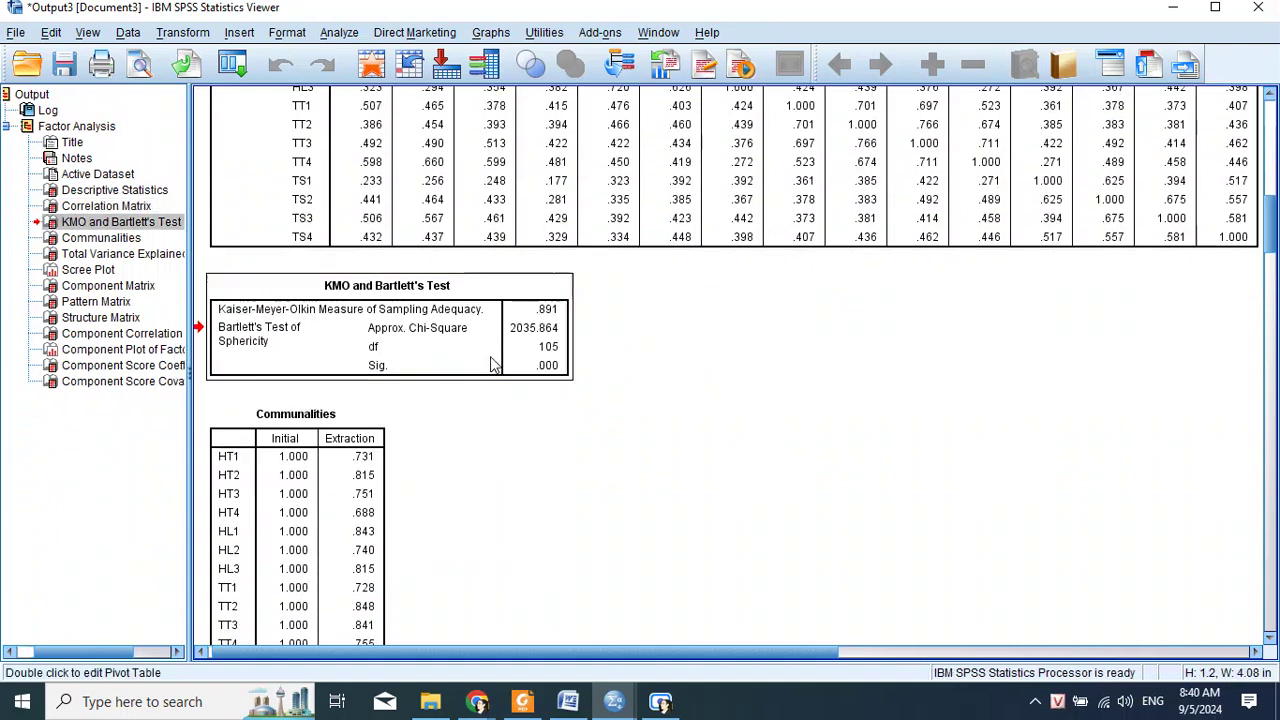
pyautogui.click(425, 287)
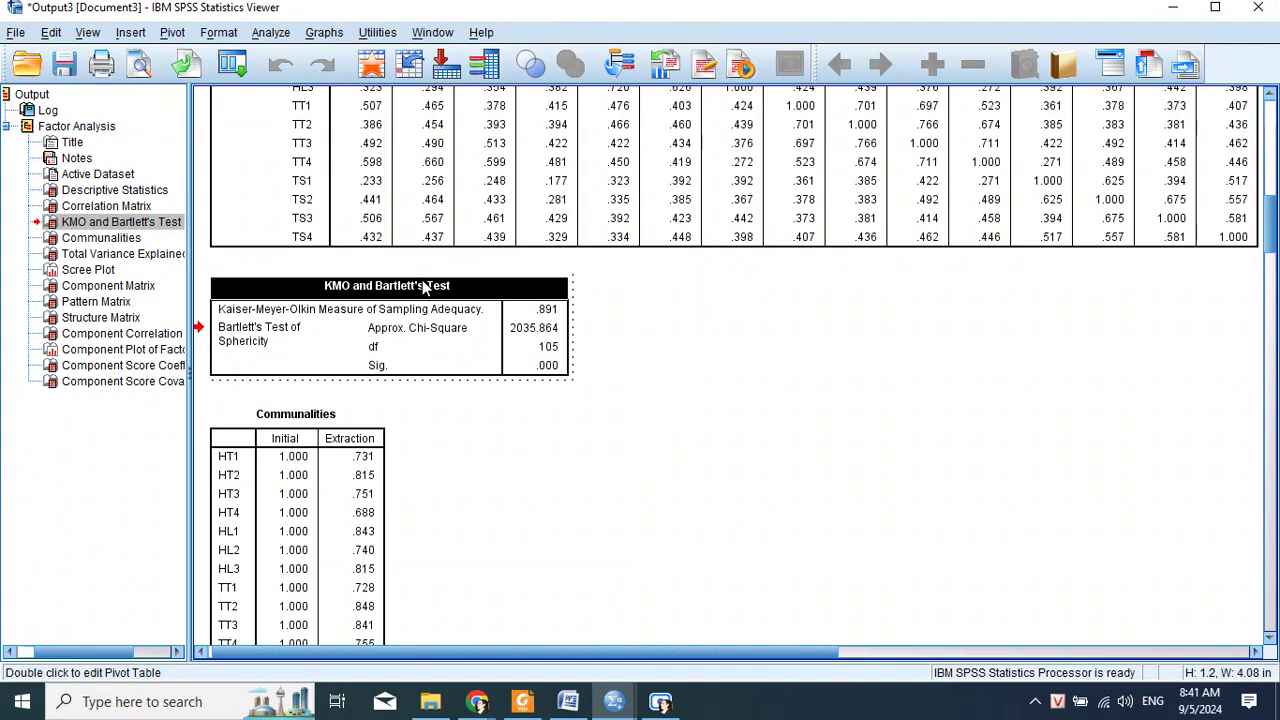
pyautogui.doubleClick(537, 312)
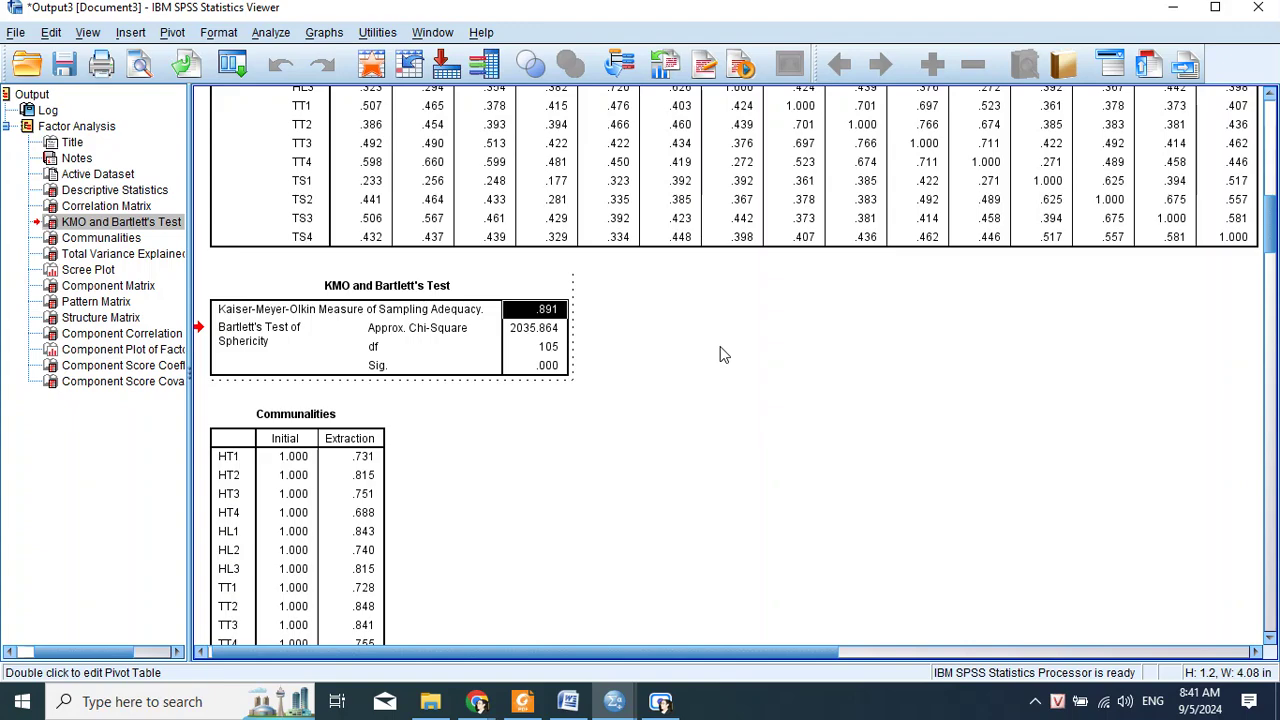
pyautogui.click(376, 368)
pyautogui.click(548, 366)
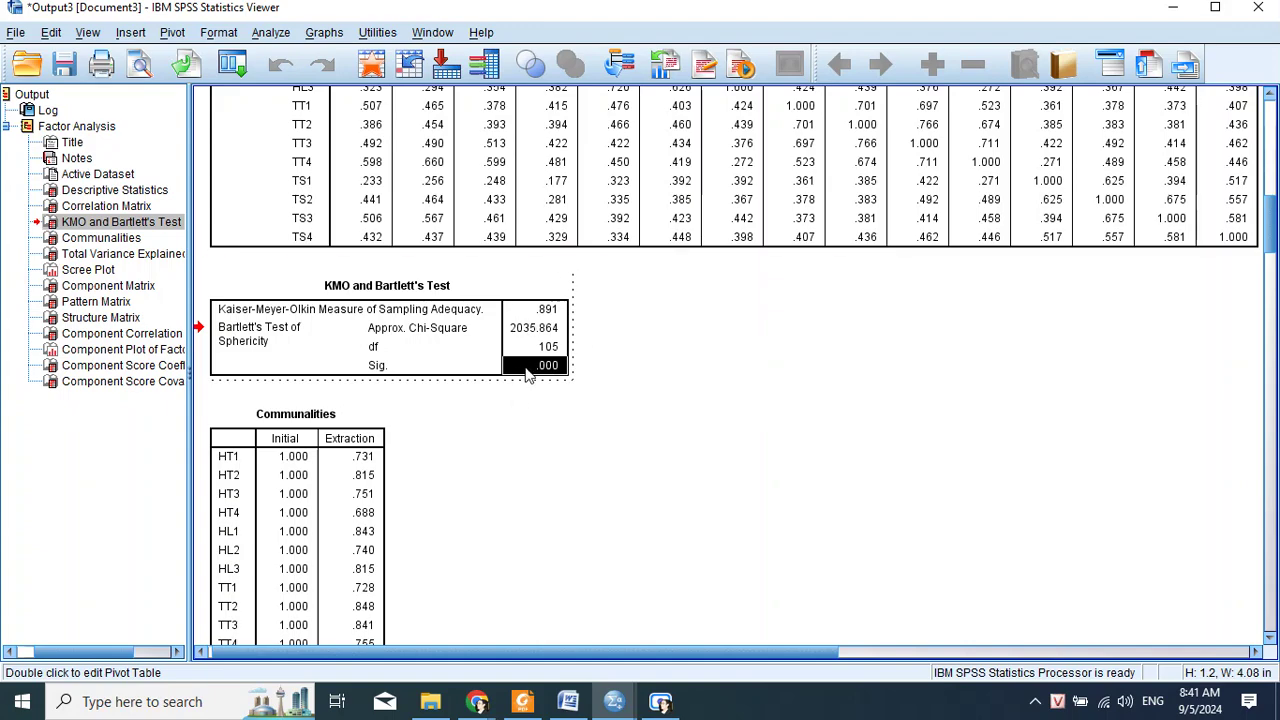
# Examine the Extraction values of all items from HT1 to TS4 in the Communalities table
pyautogui.scroll(-3, 528, 371)
pyautogui.click(348, 345)
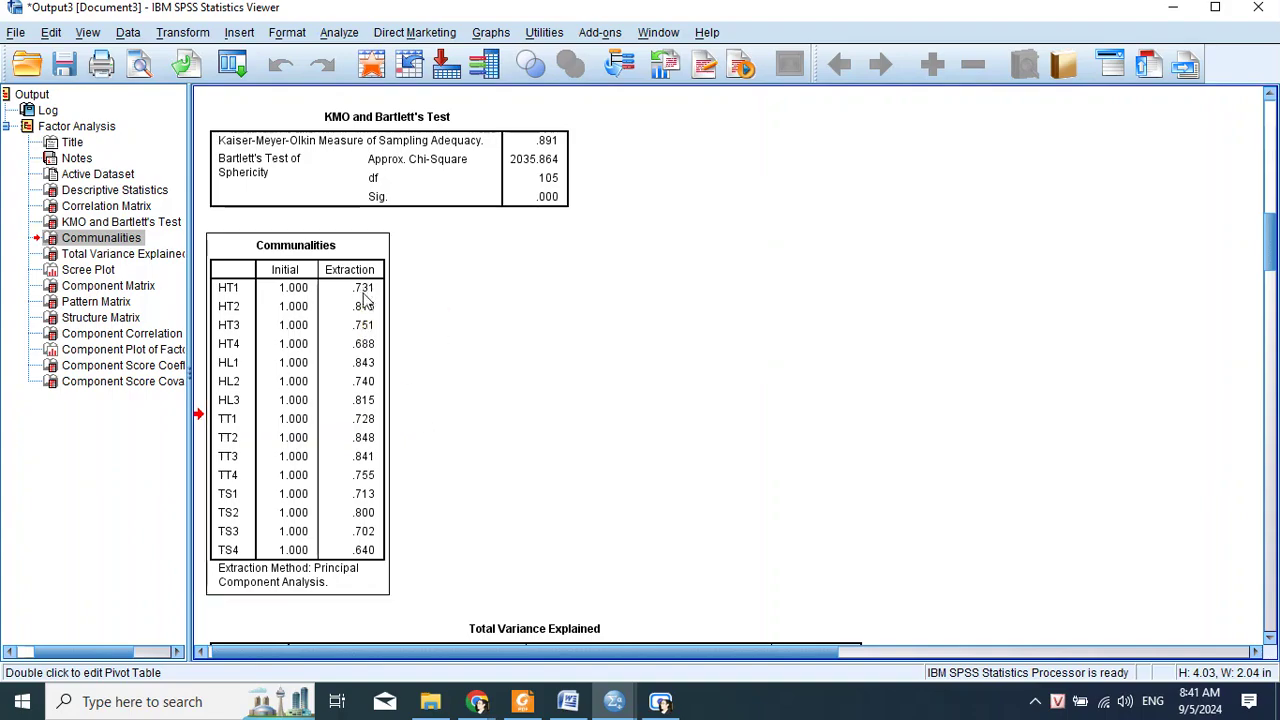
pyautogui.doubleClick(368, 289)
pyautogui.moveTo(368, 289); pyautogui.dragTo(368, 550)
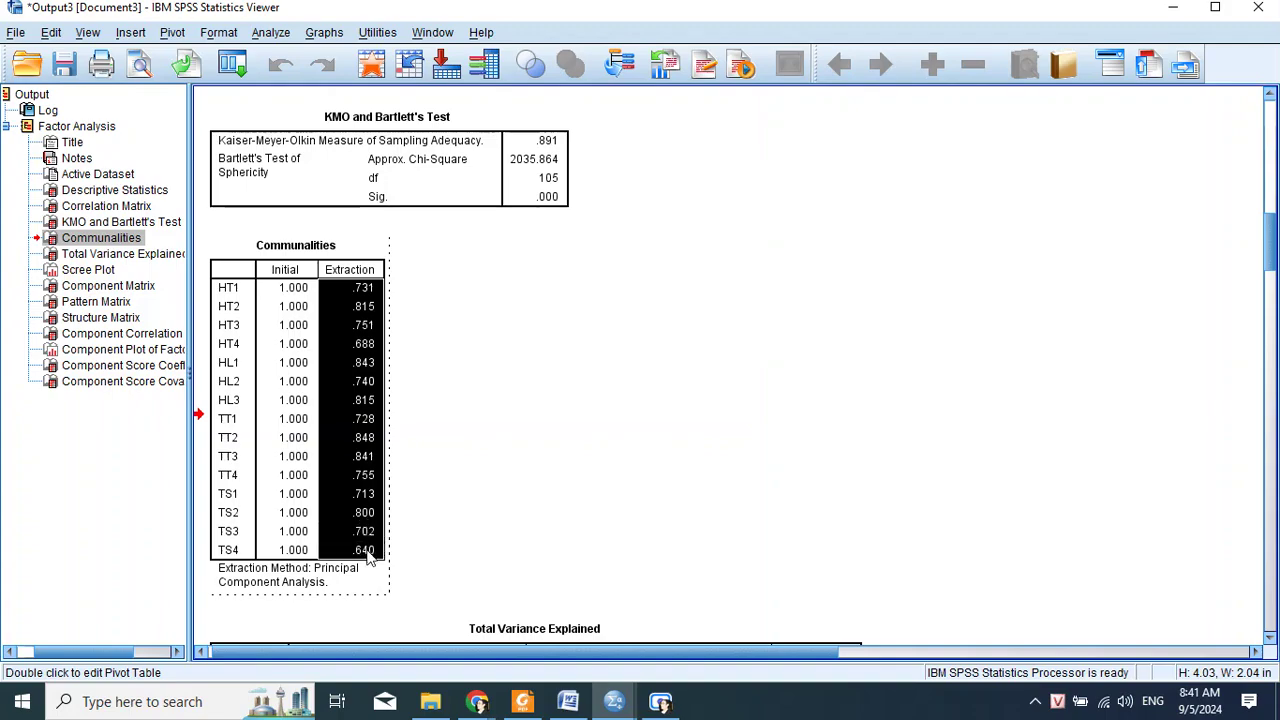